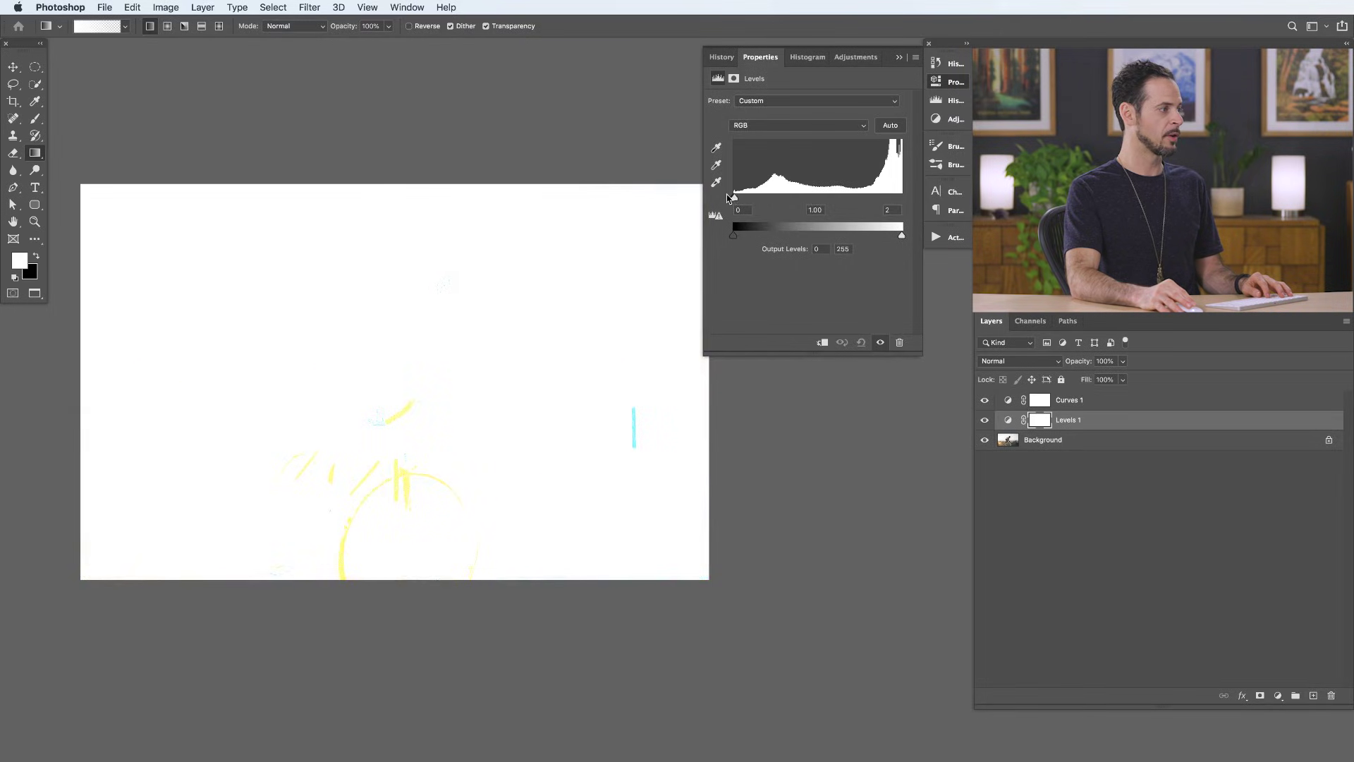
Restore the Levels 1 white input to 255, try midtone values of 0.58 and 2.20, and reset the adjustment.
left_click_drag(733, 199, 901, 199)
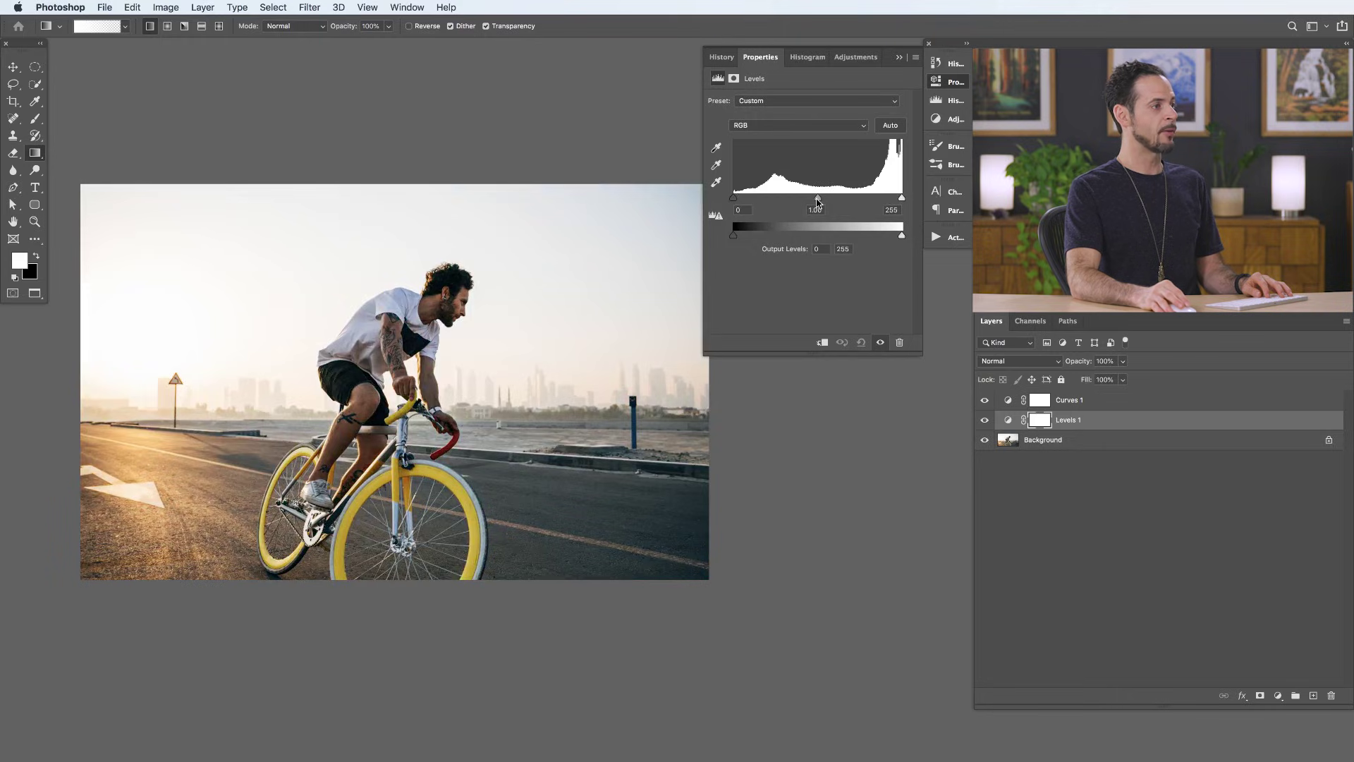
left_click_drag(822, 202, 836, 201)
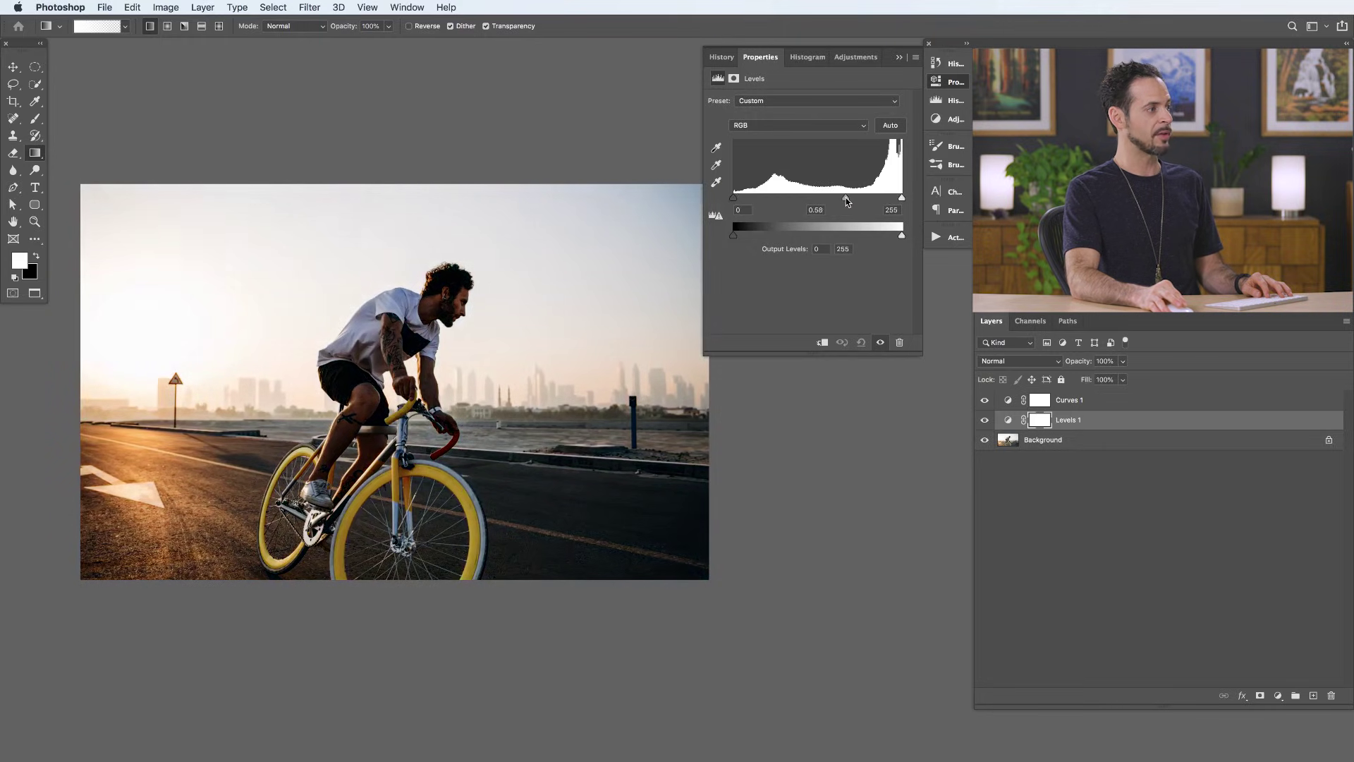
left_click_drag(847, 201, 771, 200)
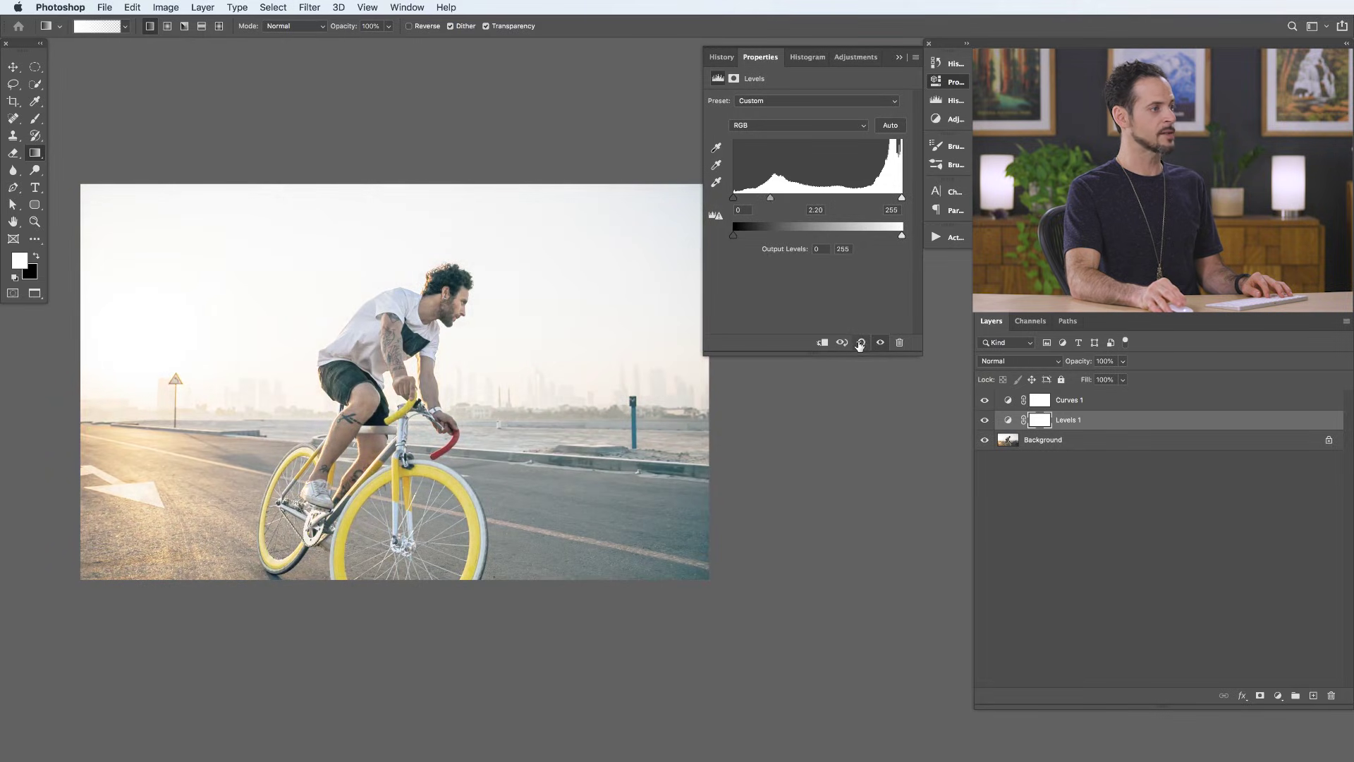
left_click(861, 343)
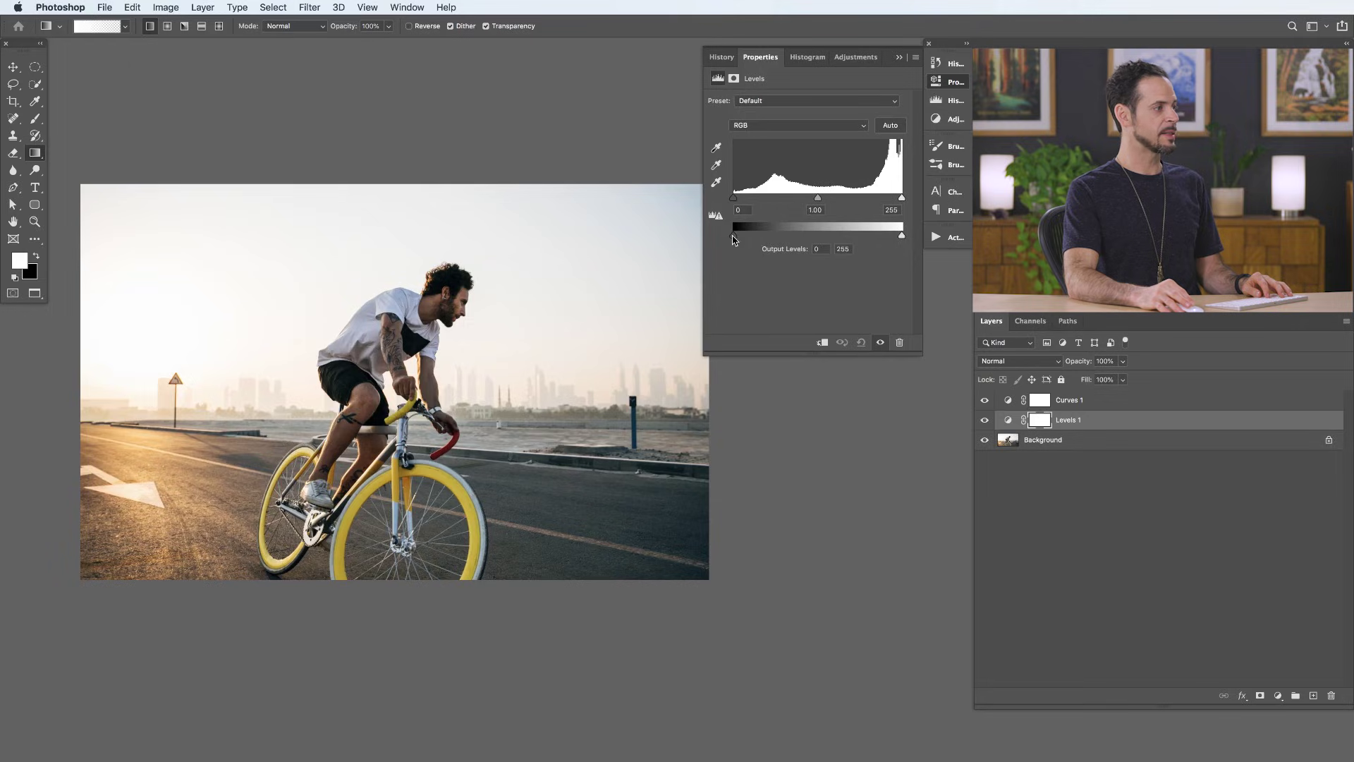
Try raising the black output level to 78 and lowering the white output level, returning them to 0 and 255.
left_click_drag(739, 237, 766, 240)
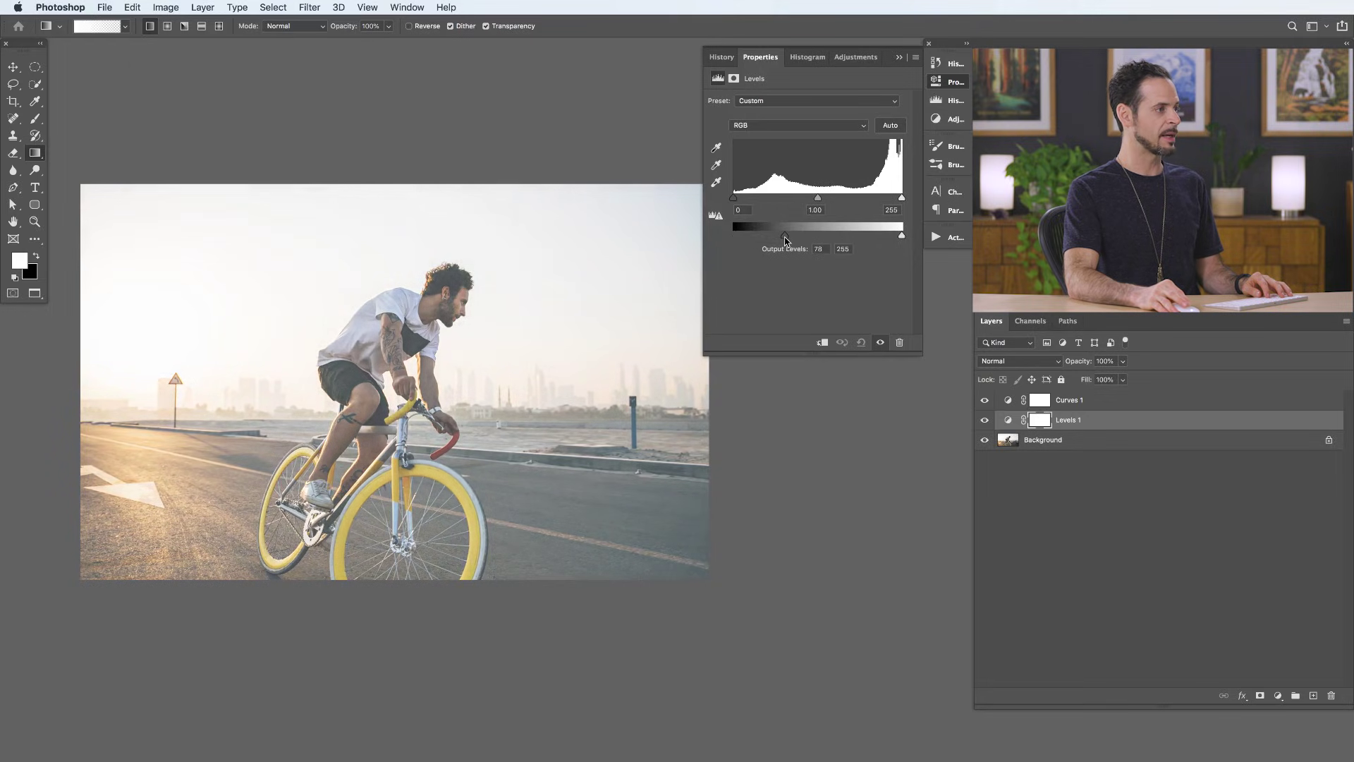
left_click_drag(792, 240, 733, 239)
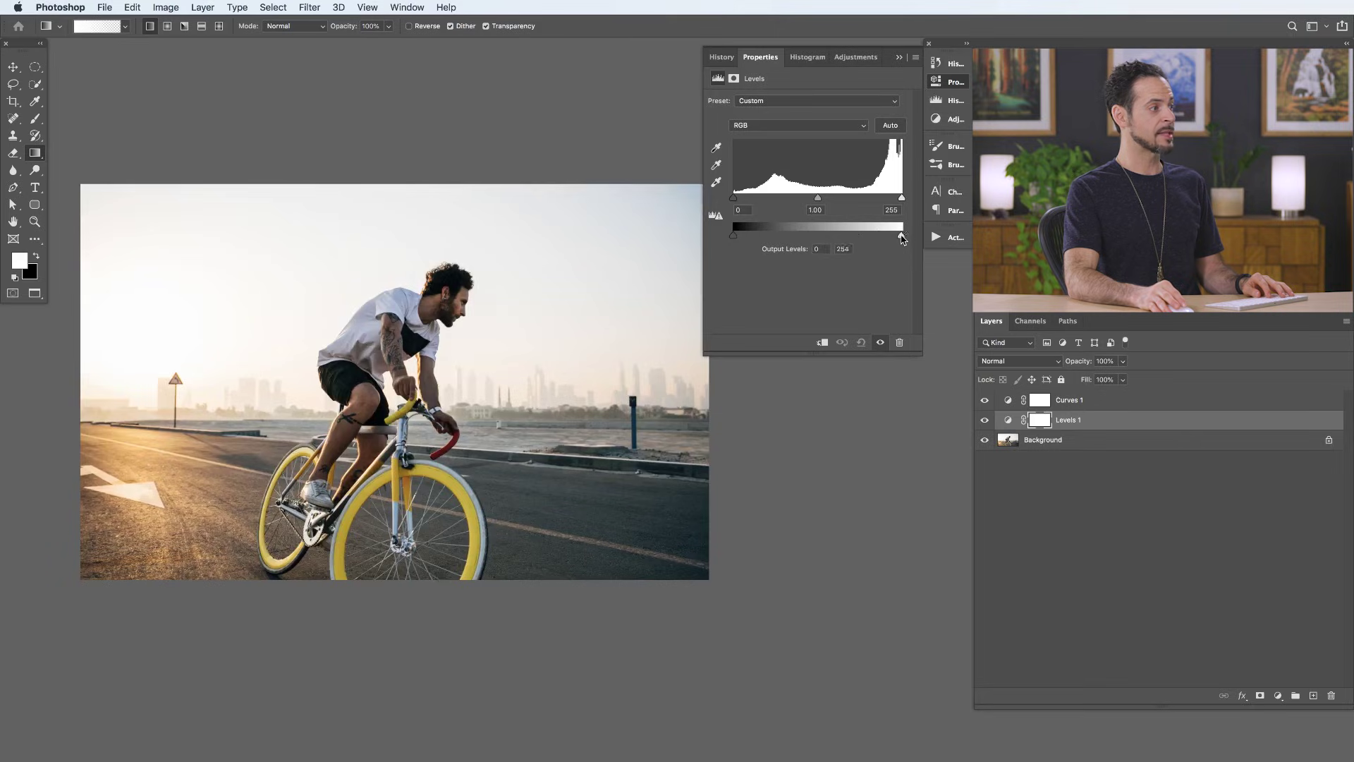
left_click_drag(891, 238, 936, 237)
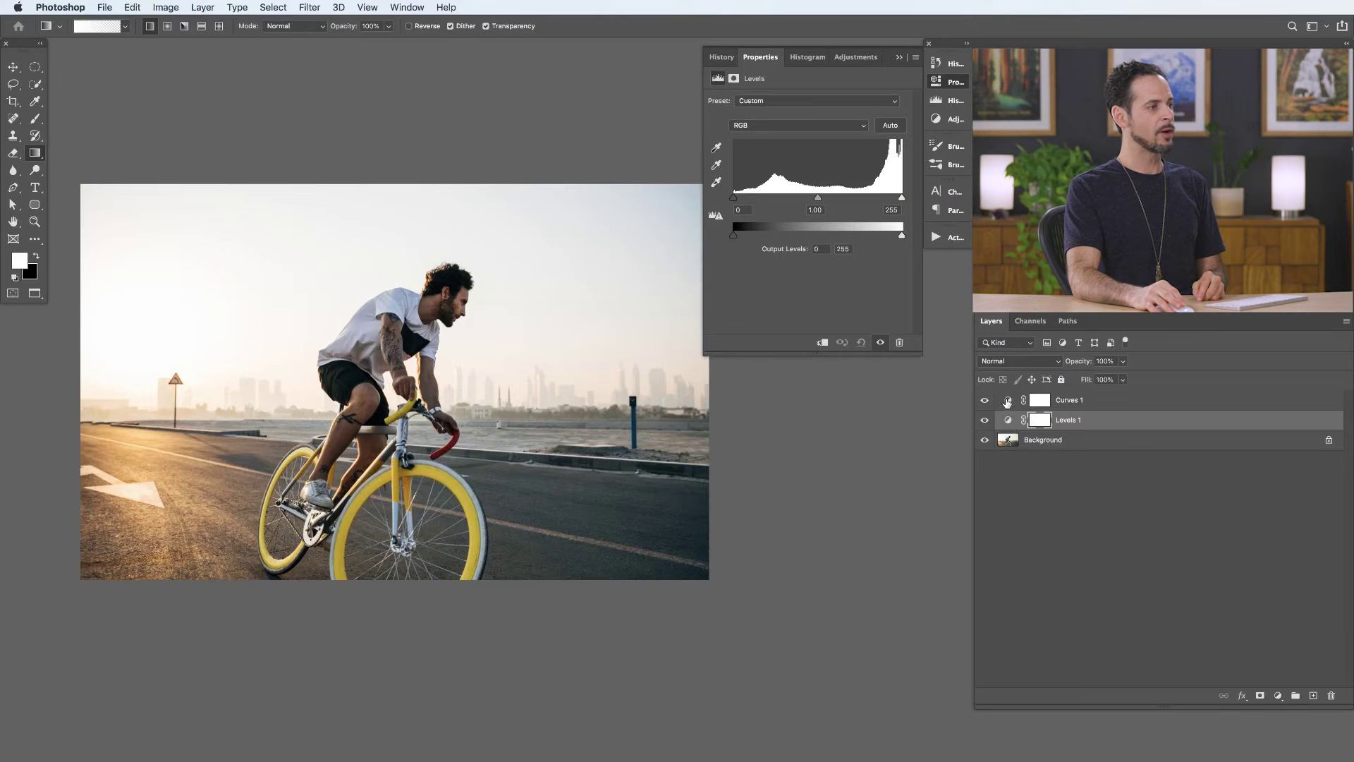
Try raising the black point of the Curves 1 adjustment and reset the curve.
left_click(1007, 401)
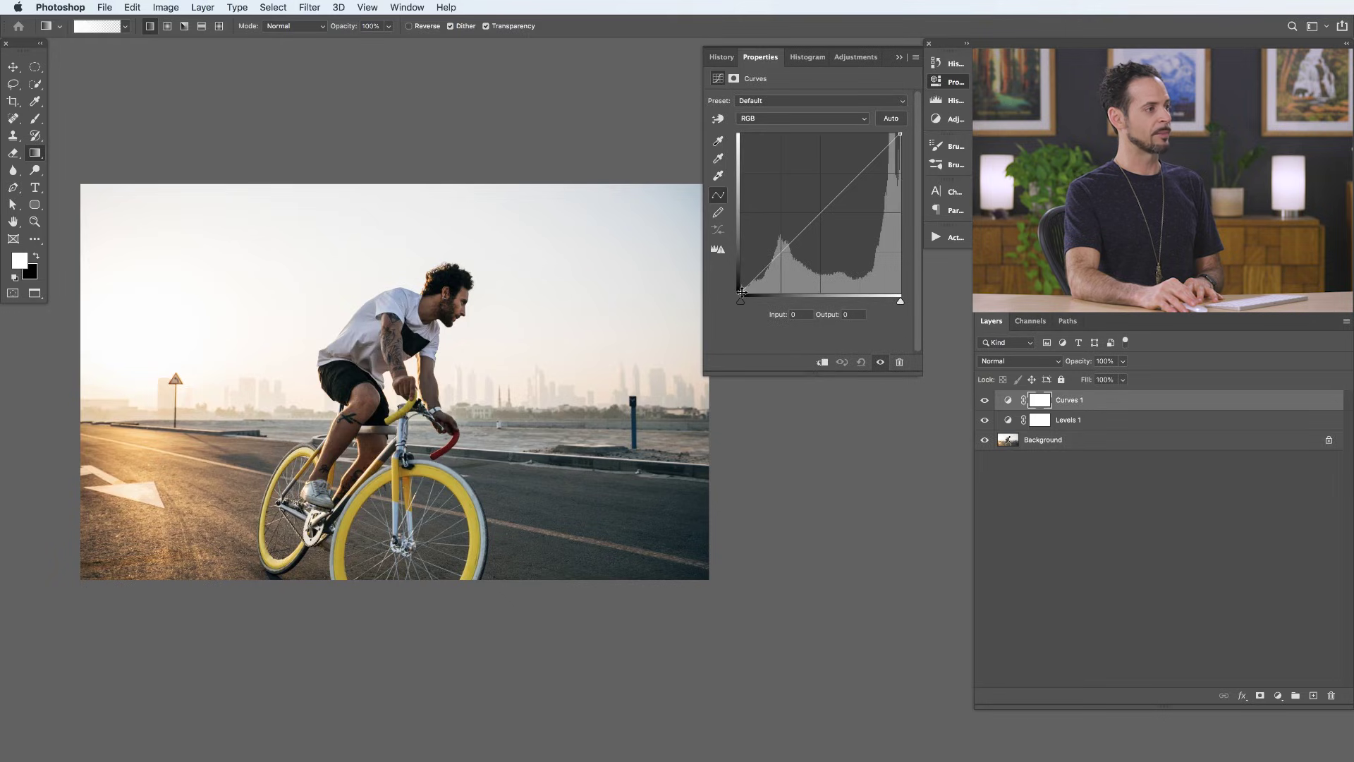
left_click_drag(738, 279, 728, 203)
left_click(861, 362)
Compare moving the black output and black input in Levels 1 with moving the black point in Curves 1, returning each to 0.
left_click(1009, 421)
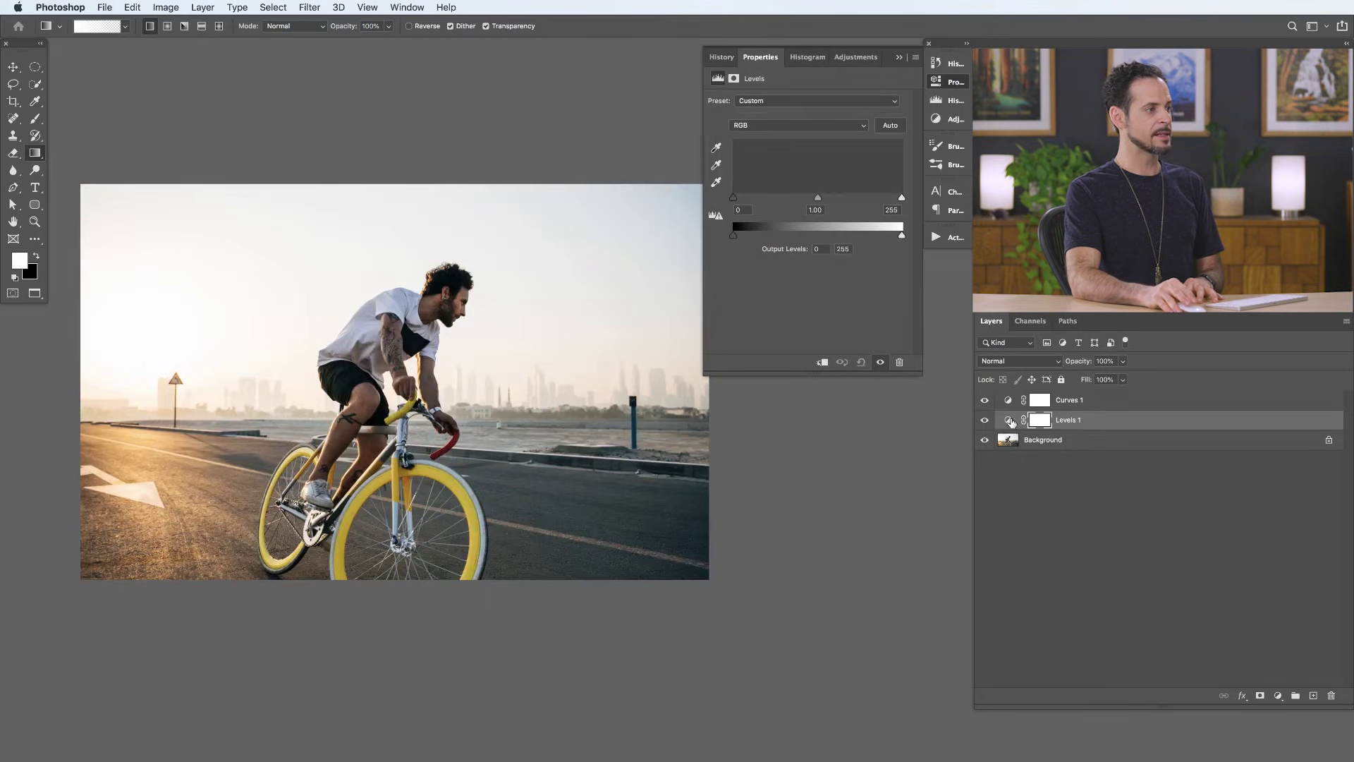
left_click_drag(739, 239, 701, 237)
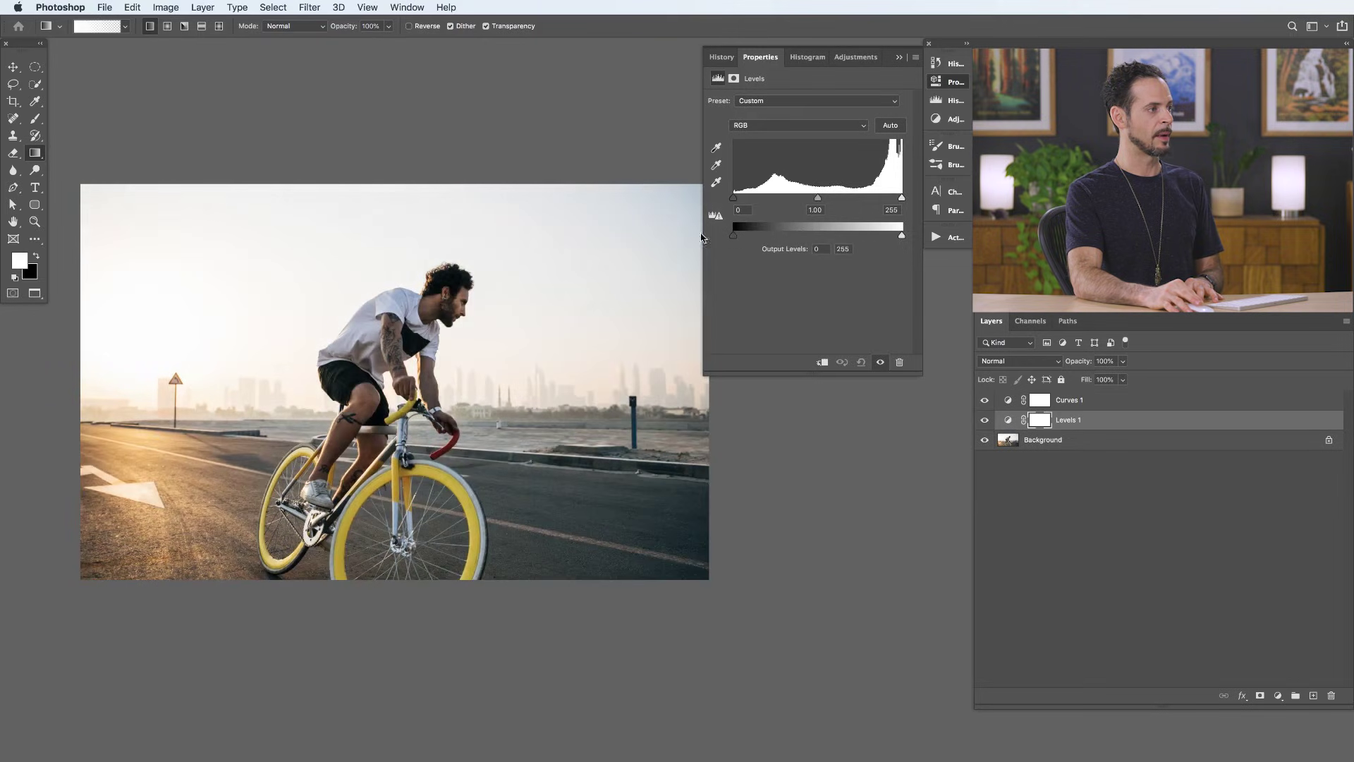
left_click(1010, 402)
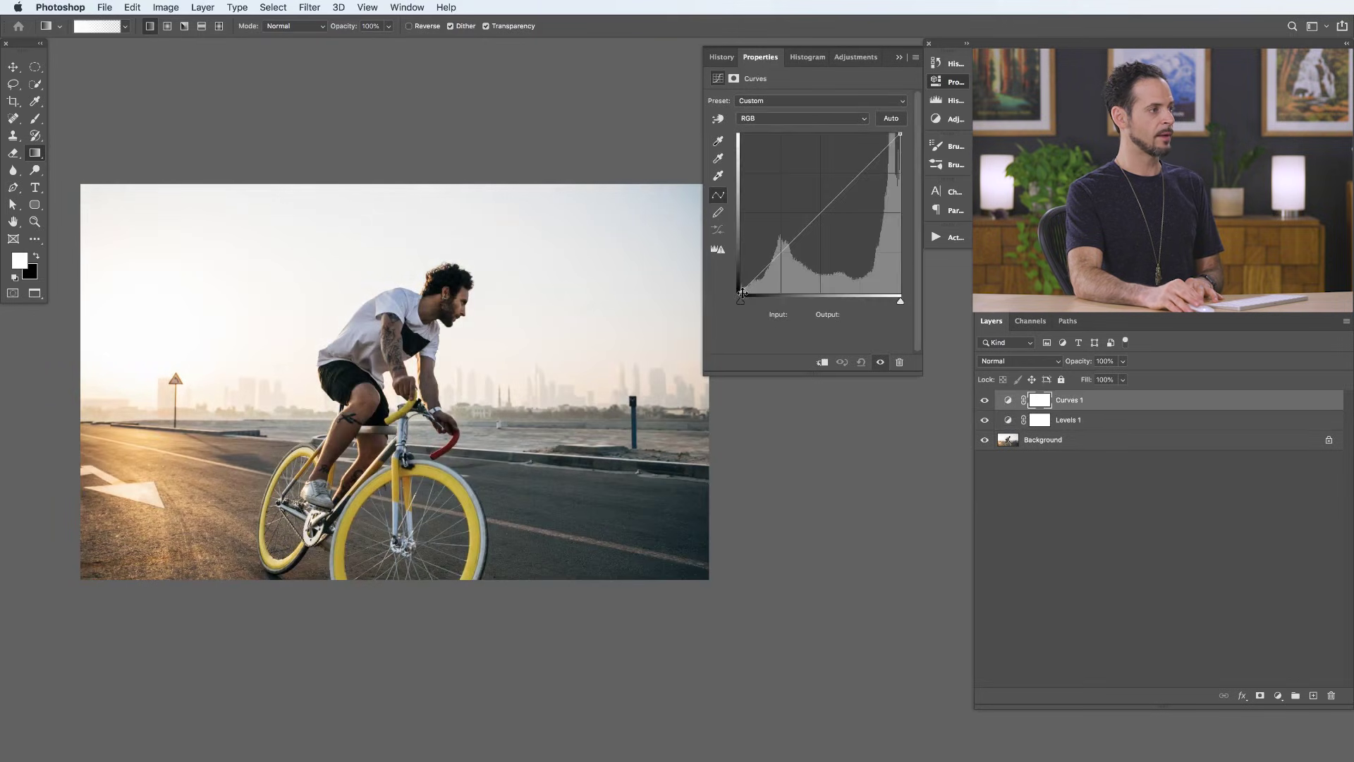
left_click_drag(741, 290, 696, 307)
left_click(1006, 421)
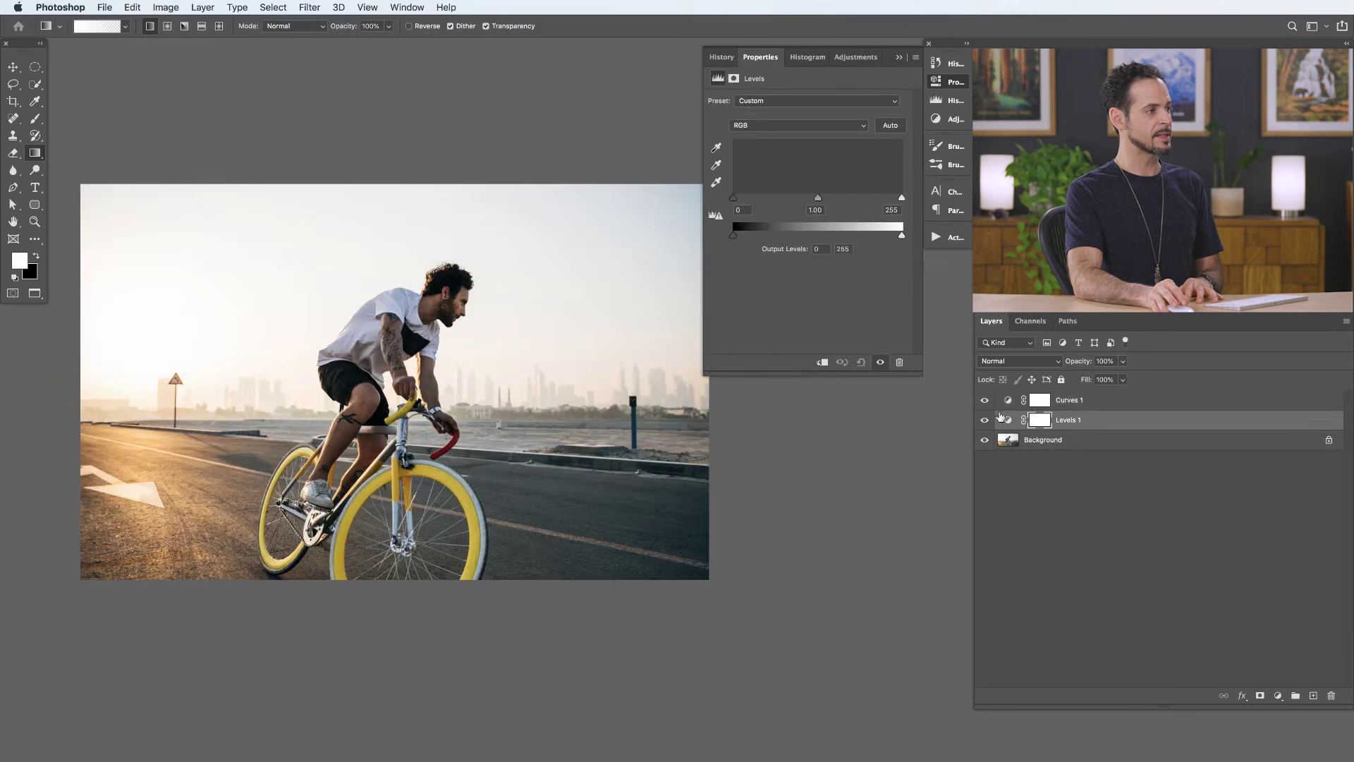
mouse_move(745, 199)
left_mouse_down()
mouse_move(811, 200)
mouse_move(734, 200)
left_mouse_up()
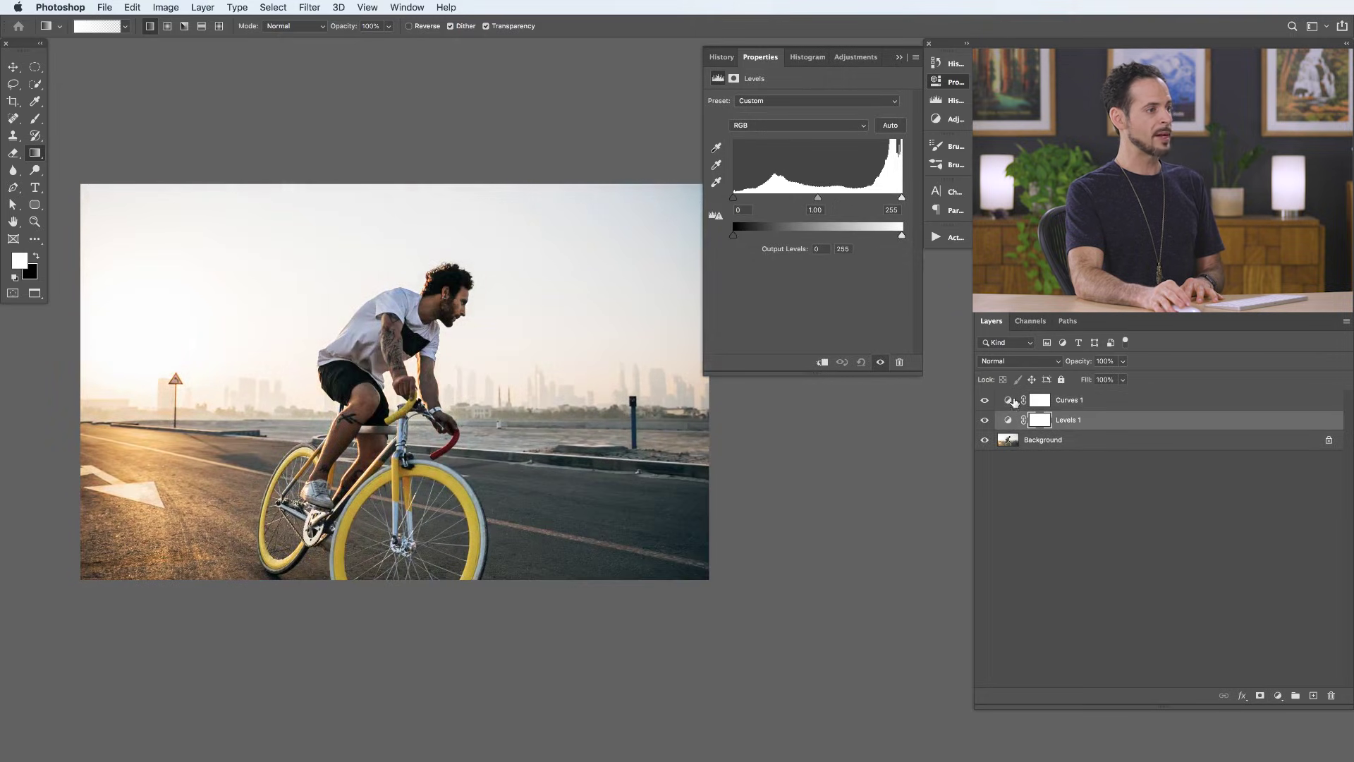
Compare moving the white point in Curves 1 with moving the white input and white output in Levels 1, returning each to 255.
left_click(1013, 401)
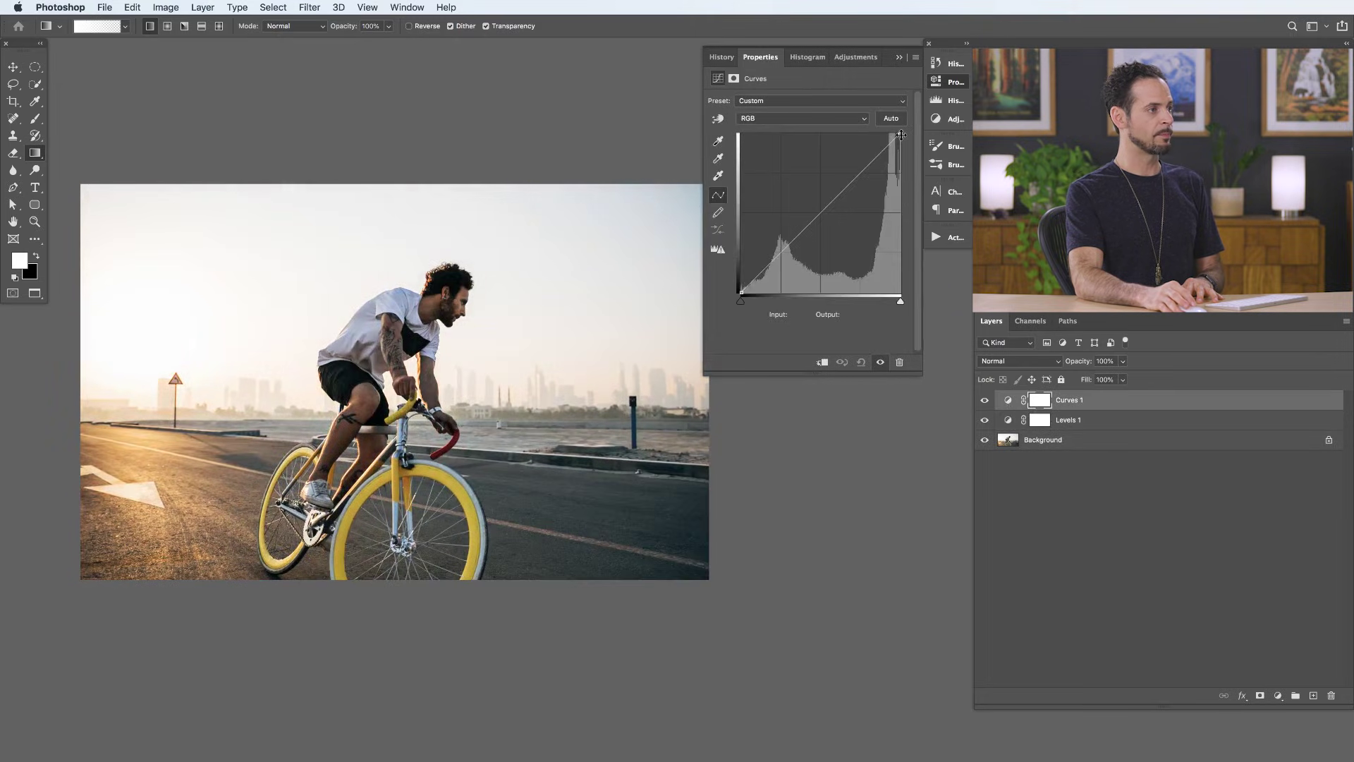
left_click_drag(896, 132, 931, 121)
left_click(1009, 422)
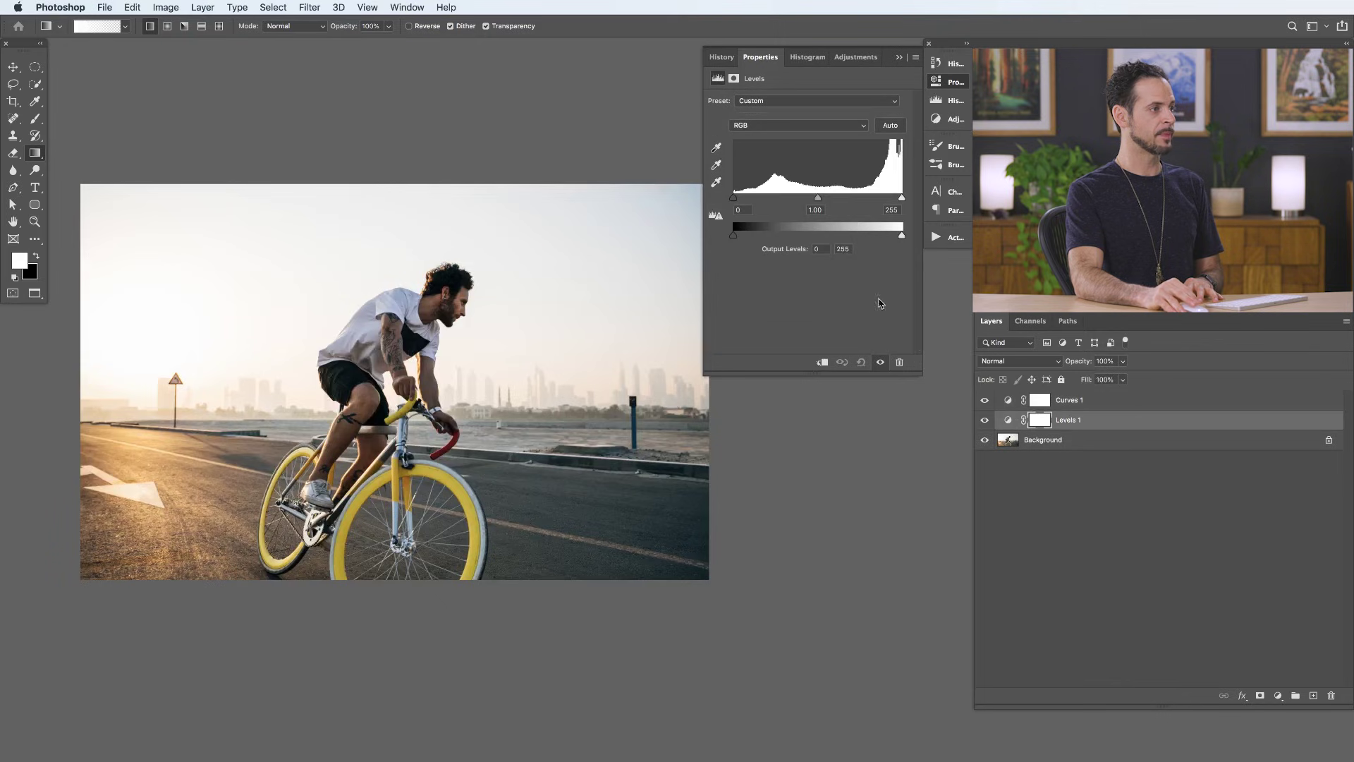
mouse_move(901, 201)
left_mouse_down()
mouse_move(811, 200)
mouse_move(902, 200)
left_mouse_up()
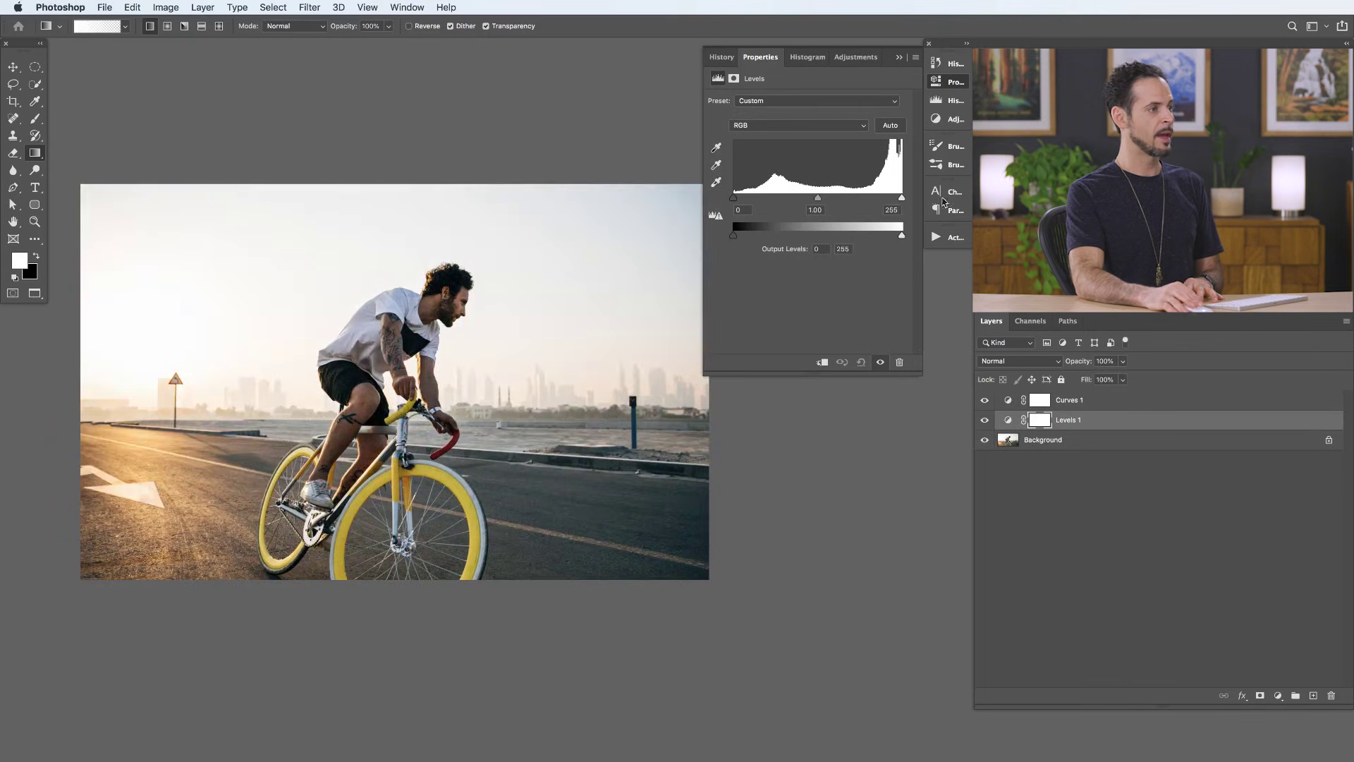
left_click(1008, 400)
left_click_drag(909, 139, 914, 86)
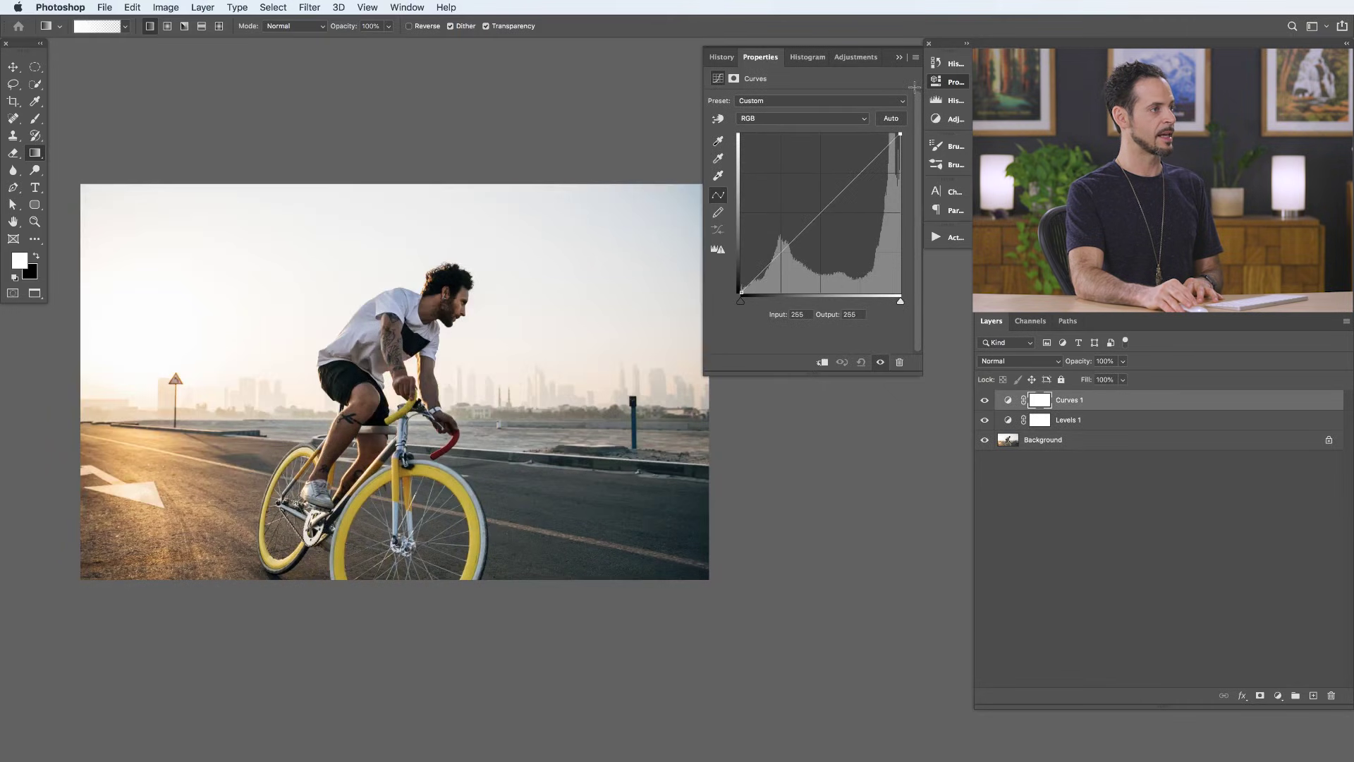
left_click(1008, 423)
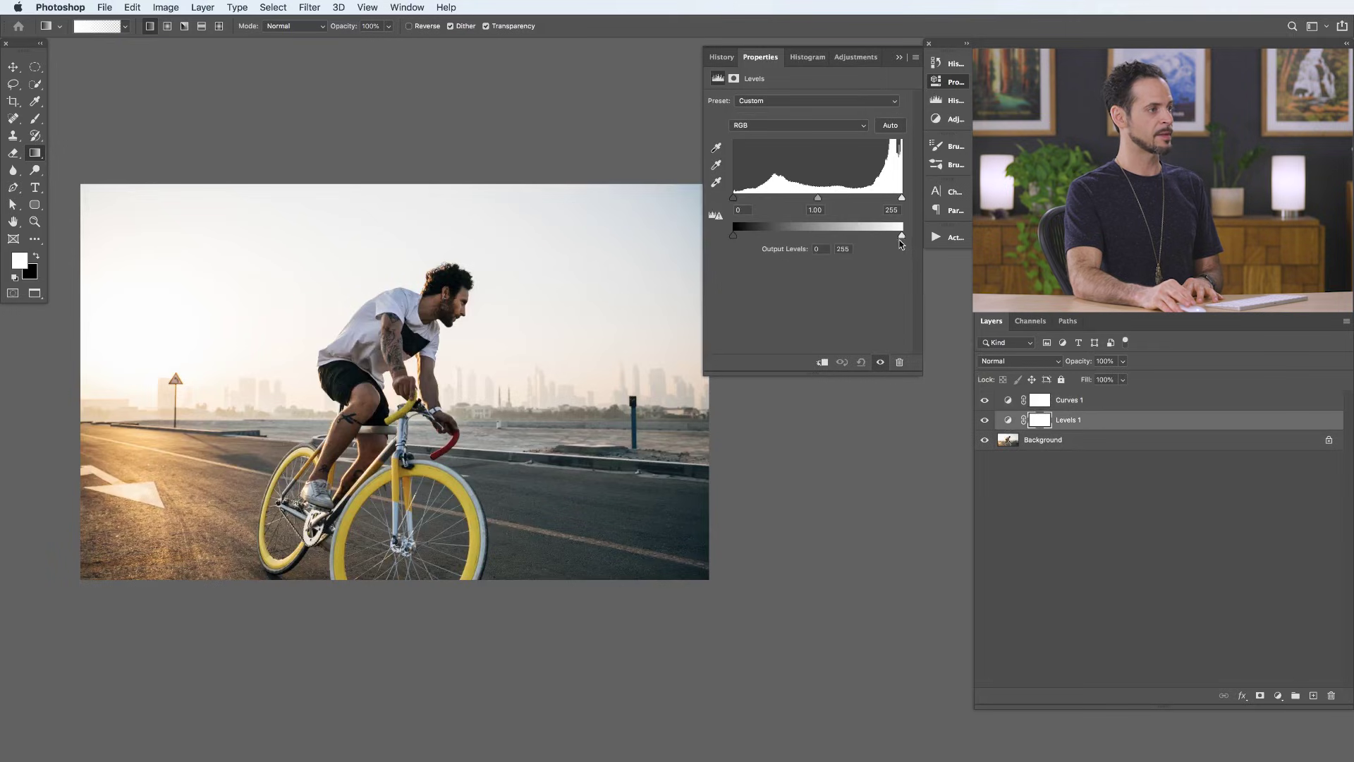
mouse_move(902, 236)
left_mouse_down()
mouse_move(830, 236)
mouse_move(900, 235)
left_mouse_up()
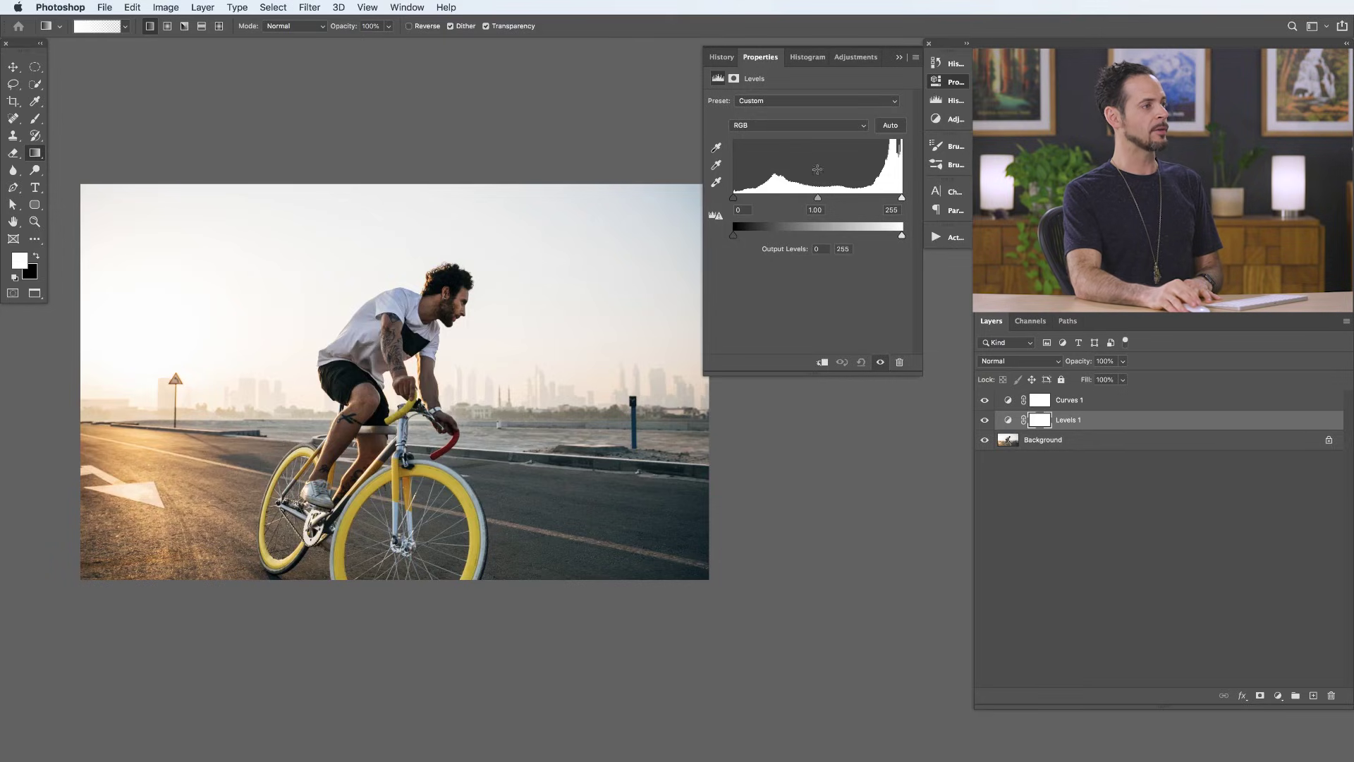
Try darkening the midtones to 0.91 in Levels 1 and pulling down the middle of the Curves 1 curve, and reset the curve.
mouse_move(818, 202)
left_mouse_down()
mouse_move(794, 202)
mouse_move(822, 201)
left_mouse_up()
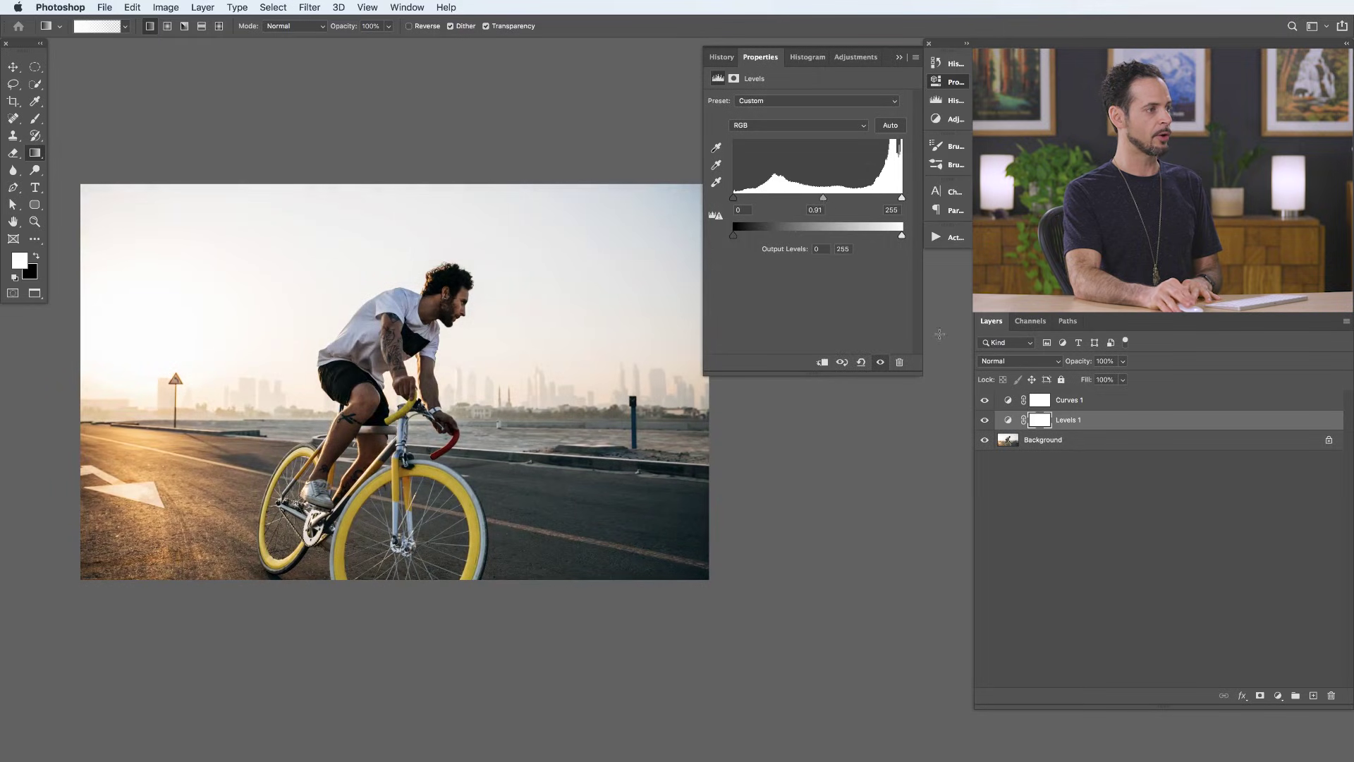
left_click(1006, 401)
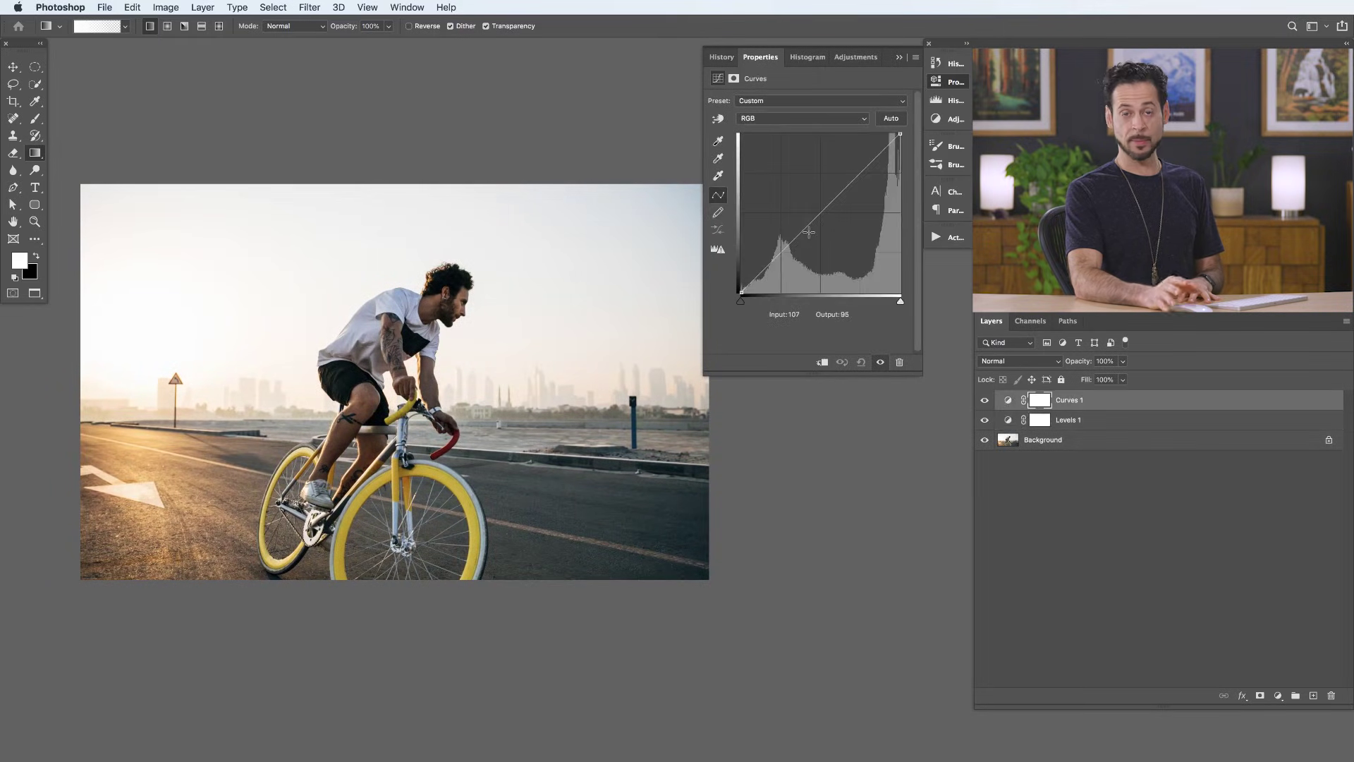
mouse_move(821, 211)
left_mouse_down()
mouse_move(812, 193)
mouse_move(830, 224)
left_mouse_up()
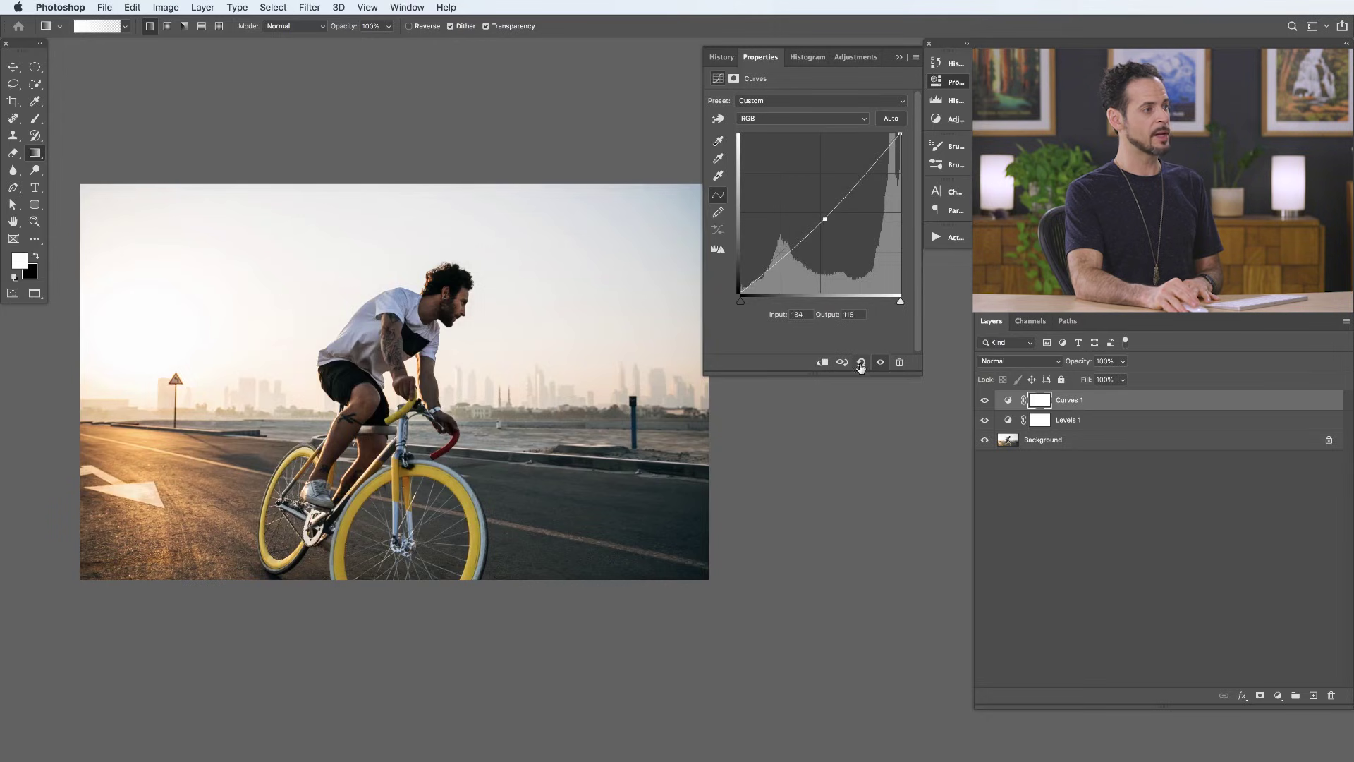
left_click(861, 363)
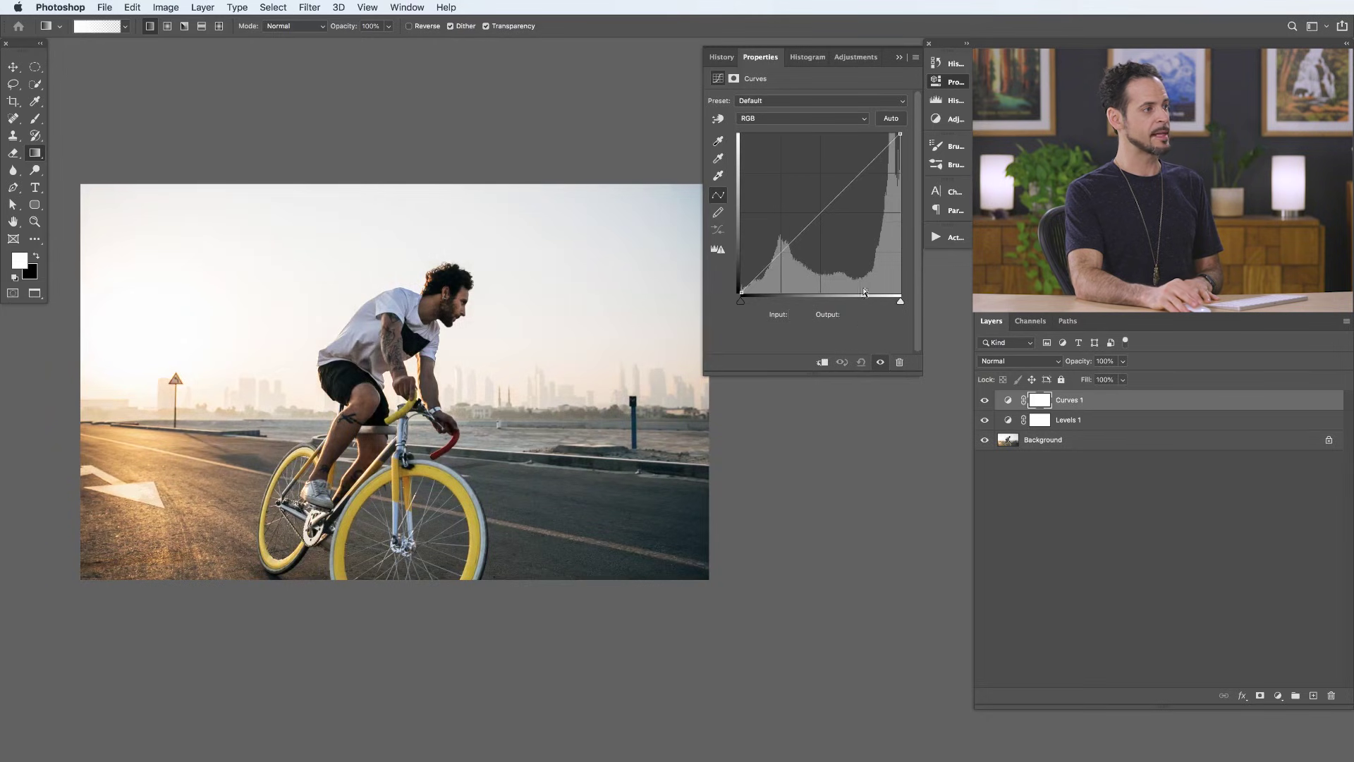
Shape Curves 1 into a contrast-boosting S-curve with raised highlights and a shadow point at input 71, output 57, and compare before and after.
left_click_drag(861, 172, 859, 169)
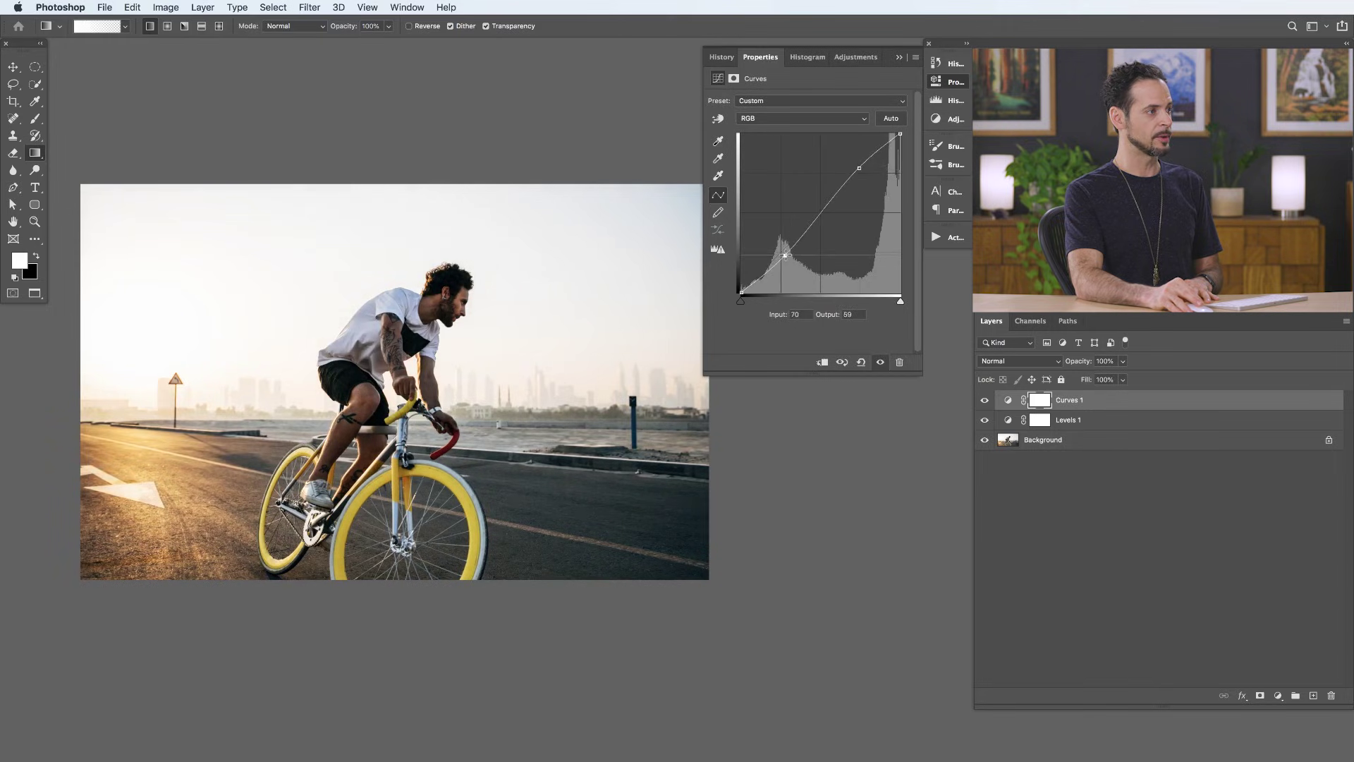
left_click(985, 401)
left_click(985, 401)
left_click(985, 401)
left_click(985, 401)
left_click(985, 401)
left_click(985, 401)
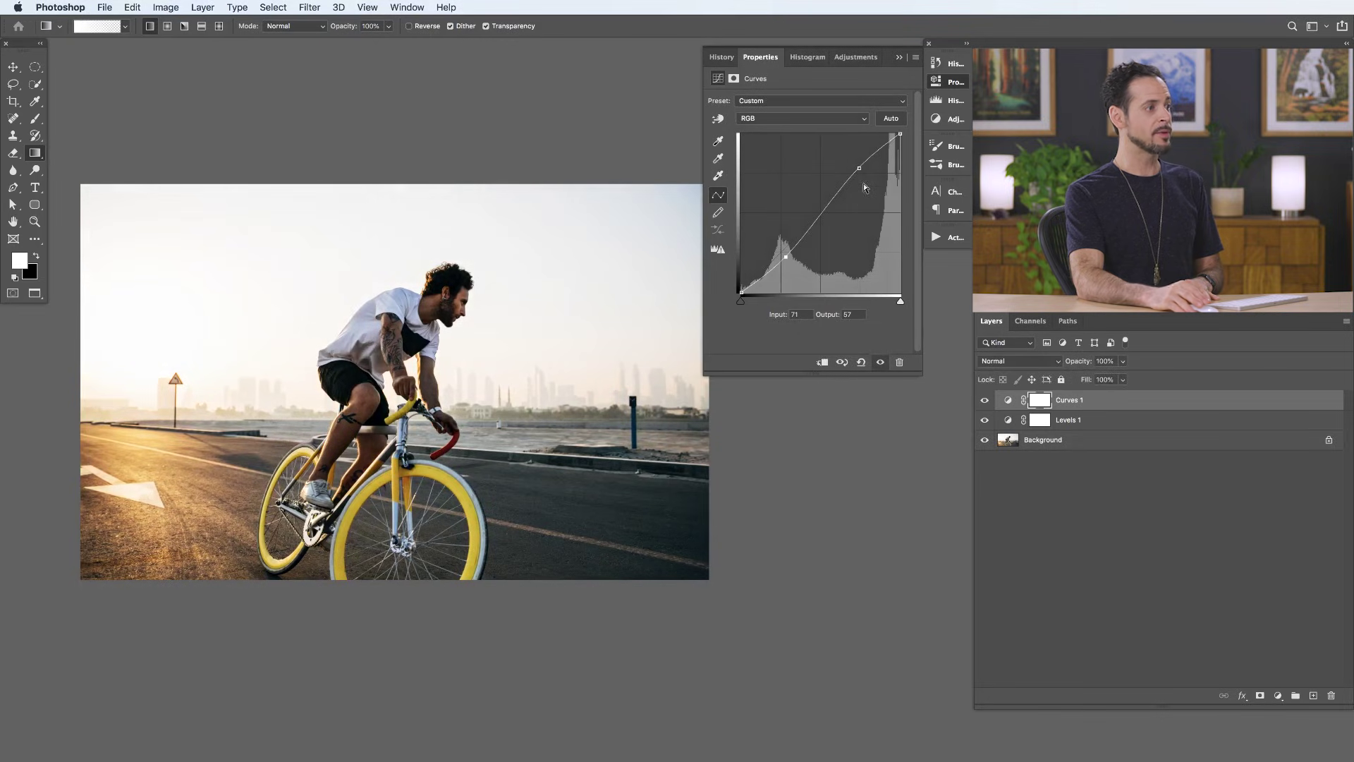
Invert the S-curve by lowering the highlight point and raising the shadow point to input 56, output 78, and compare before and after.
left_click_drag(857, 168, 863, 178)
left_click_drag(785, 258, 778, 246)
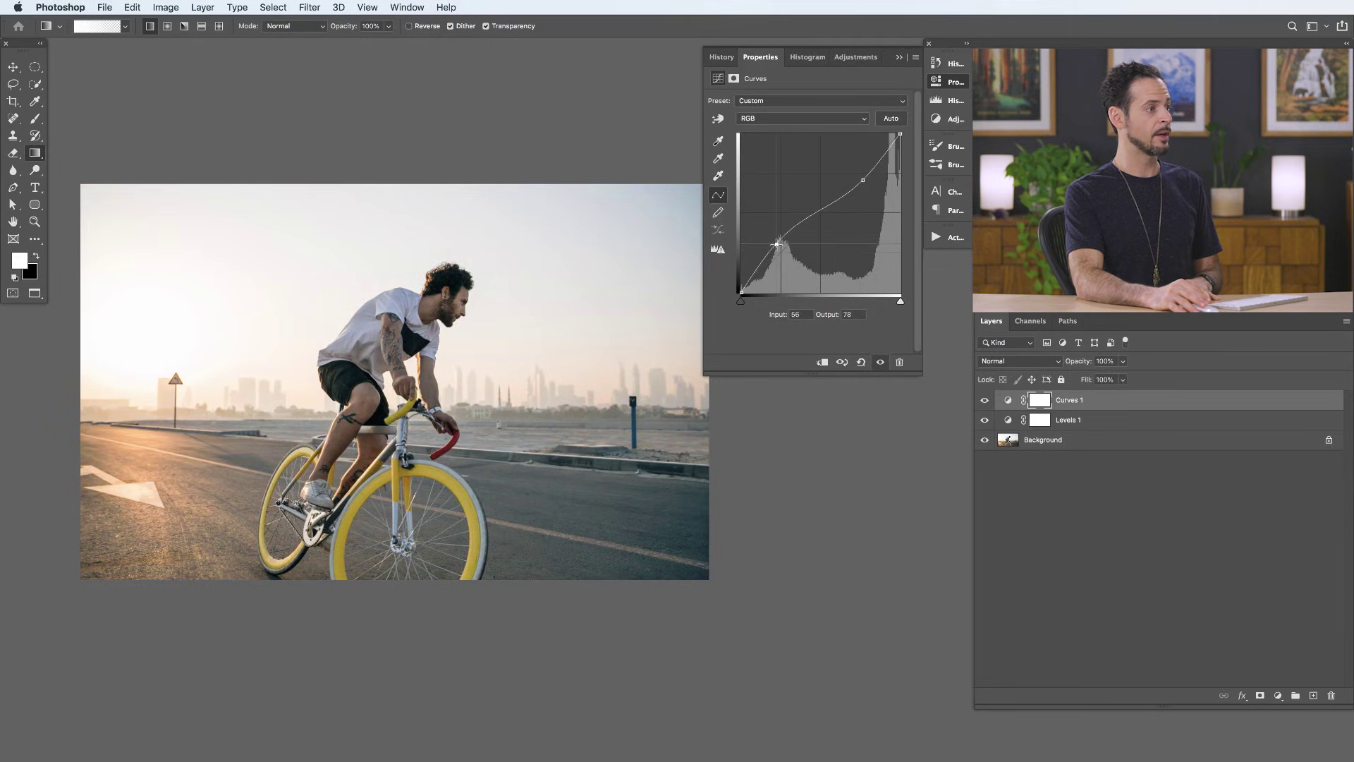
left_click(983, 400)
left_click(984, 401)
left_click(984, 401)
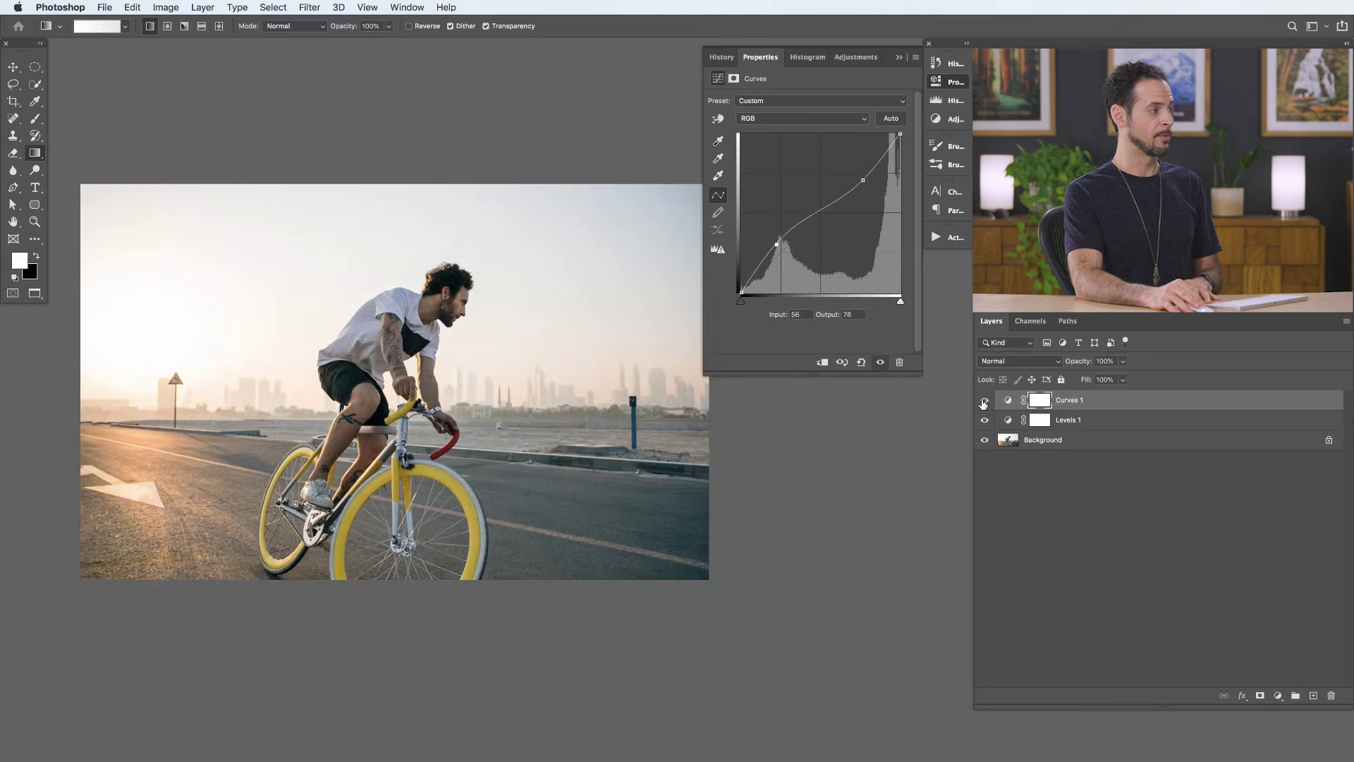
left_click(983, 401)
left_click(984, 401)
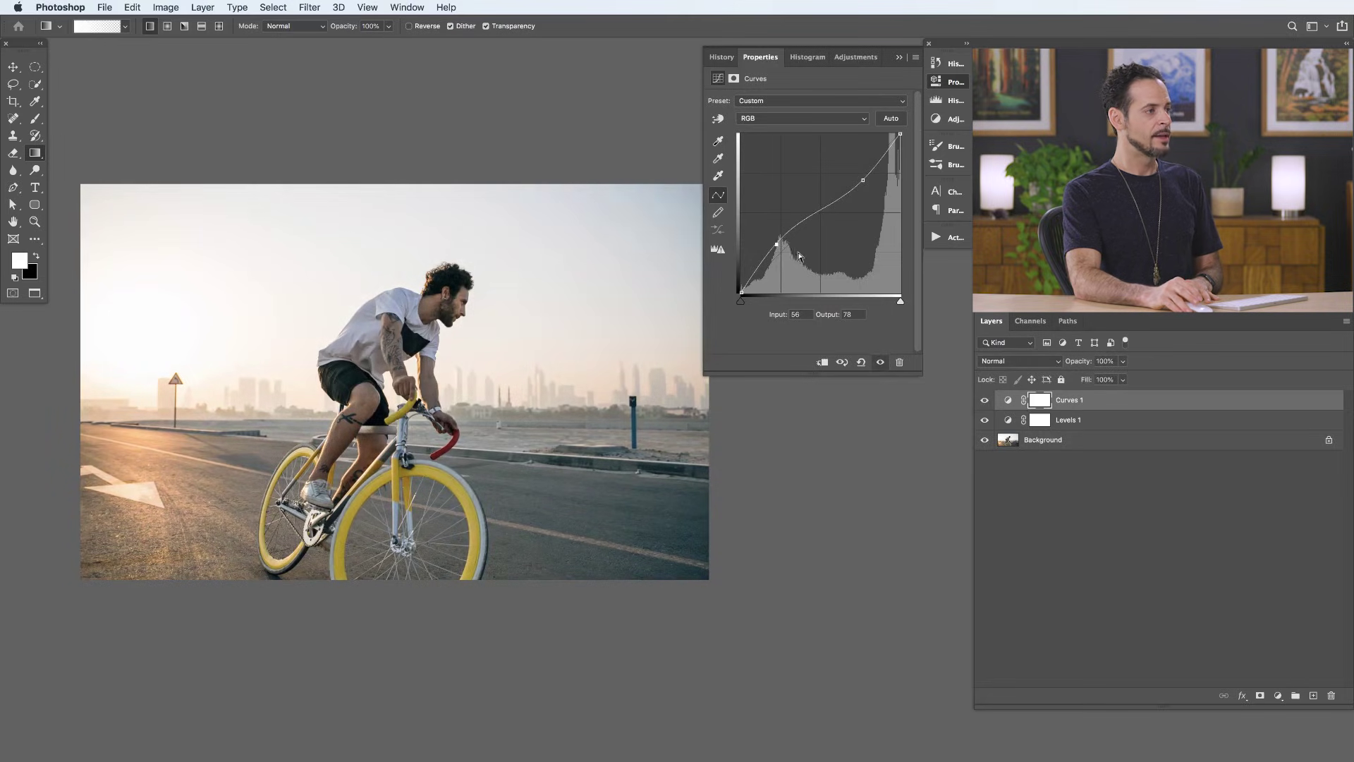
Try a wavy Curves 1 adjustment with many extra points from shadows to highlights, compare before and after, and reset the curve.
left_click(804, 217)
left_click_drag(817, 210, 885, 149)
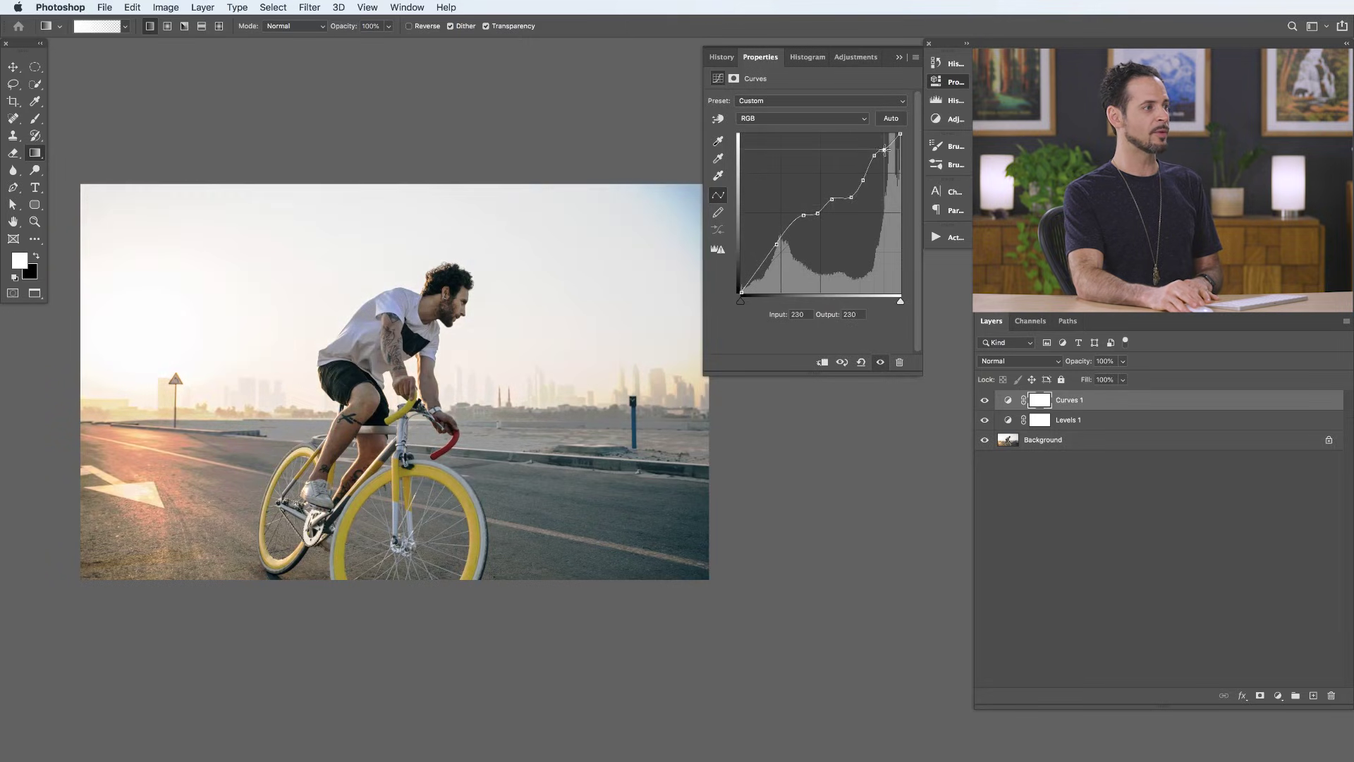
left_click_drag(756, 267, 767, 264)
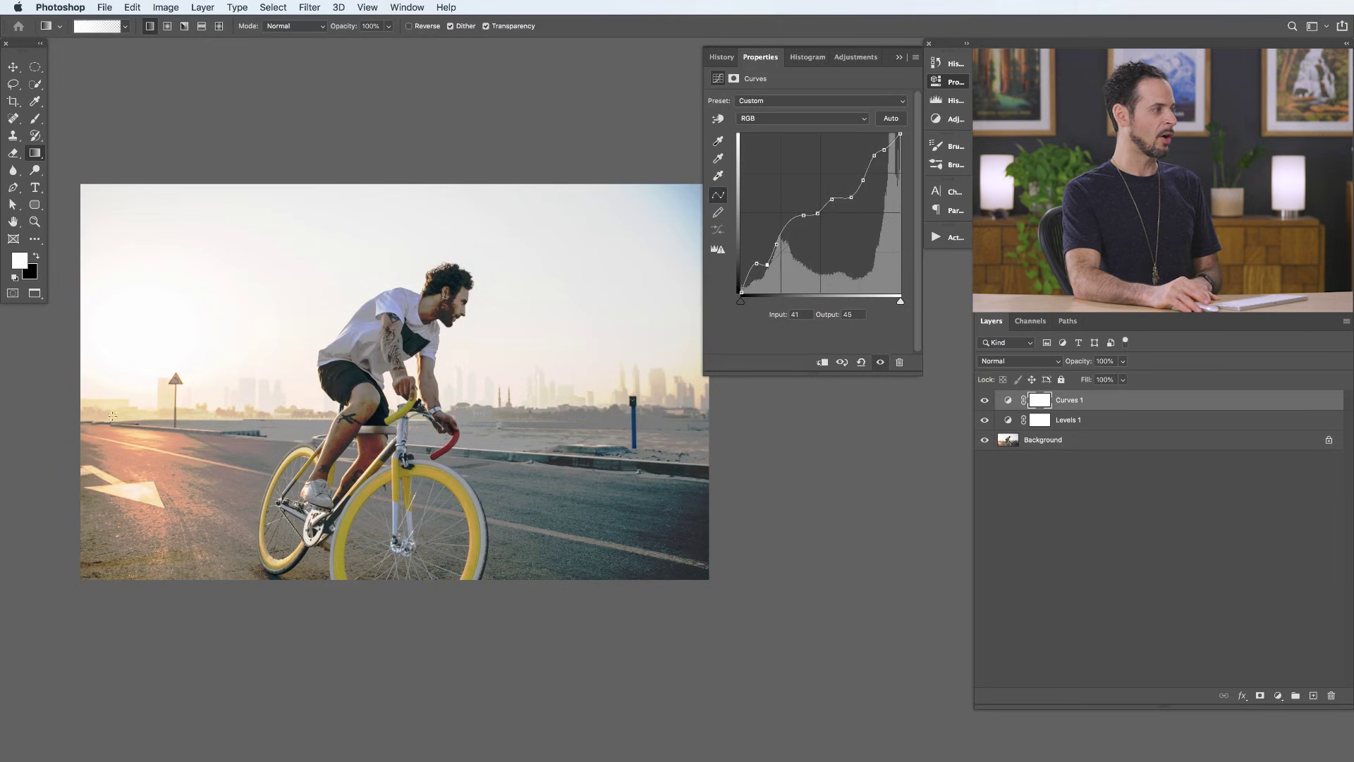
left_click(984, 401)
left_click(984, 402)
left_click(984, 402)
left_click(983, 401)
left_click(984, 402)
left_click(984, 401)
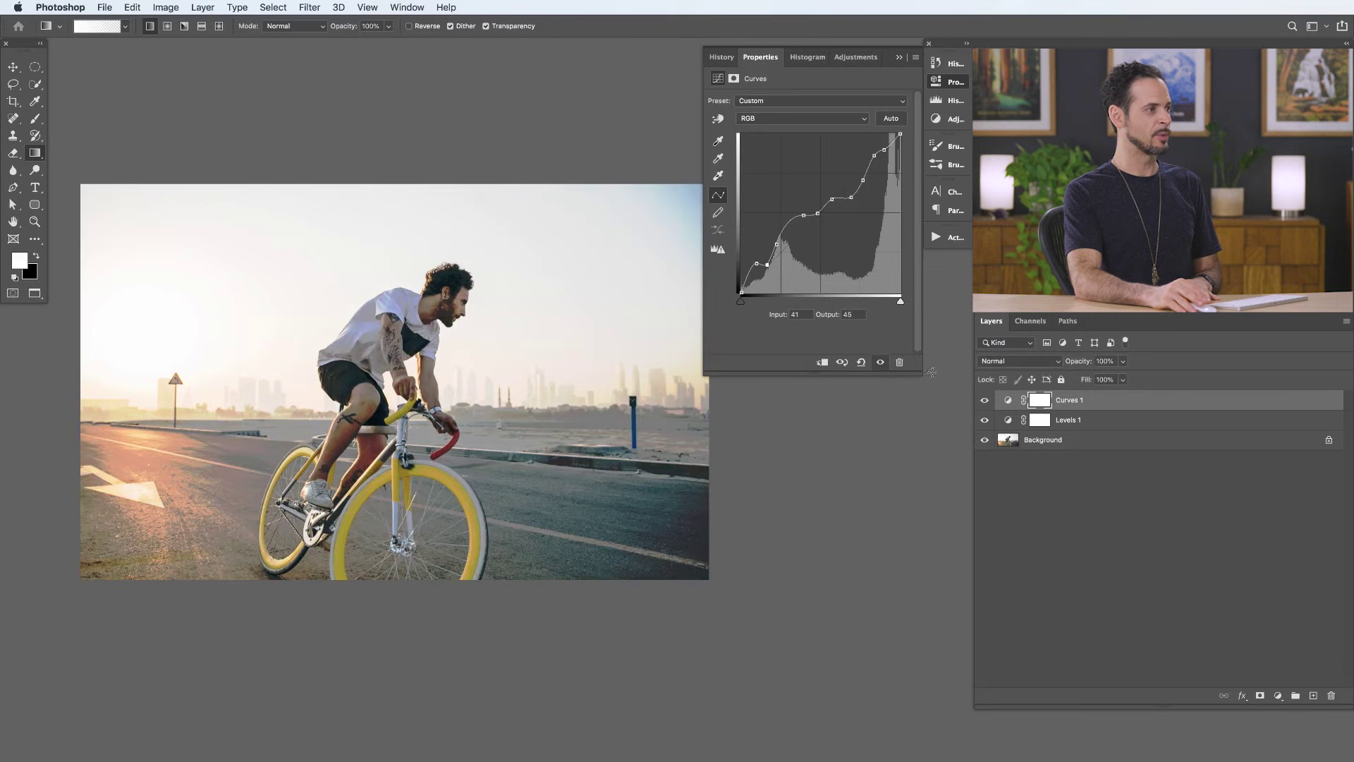
left_click(860, 362)
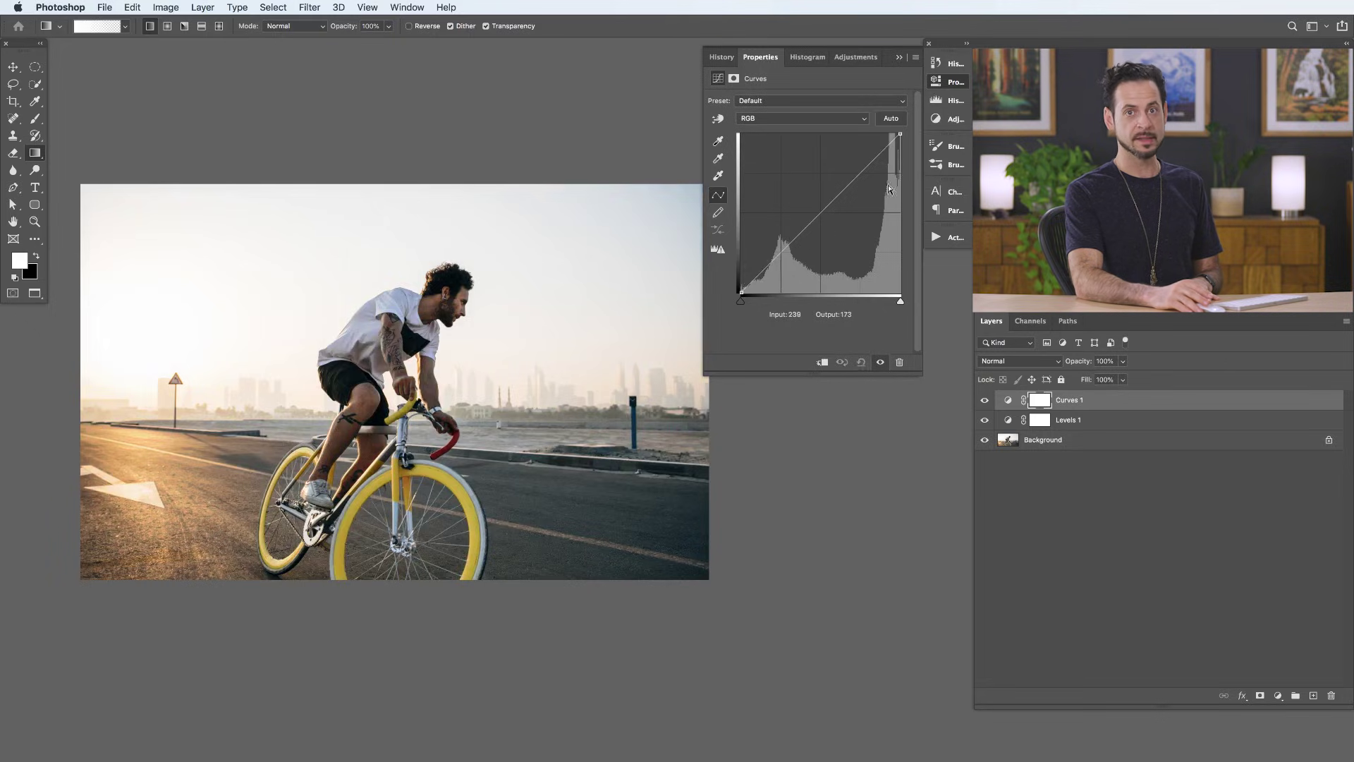
Set the black point of Levels 1 by sampling the dark patch on the cyclist's shirt.
left_click(1007, 421)
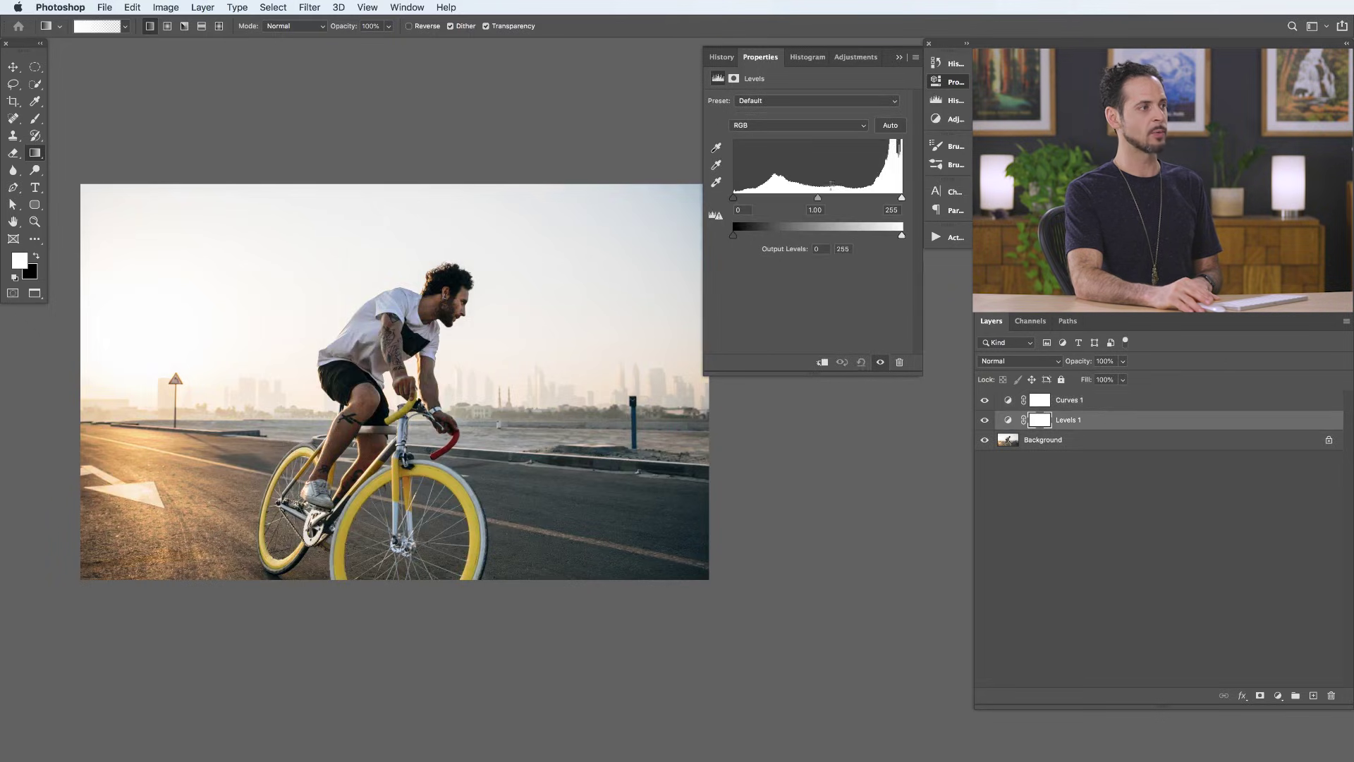
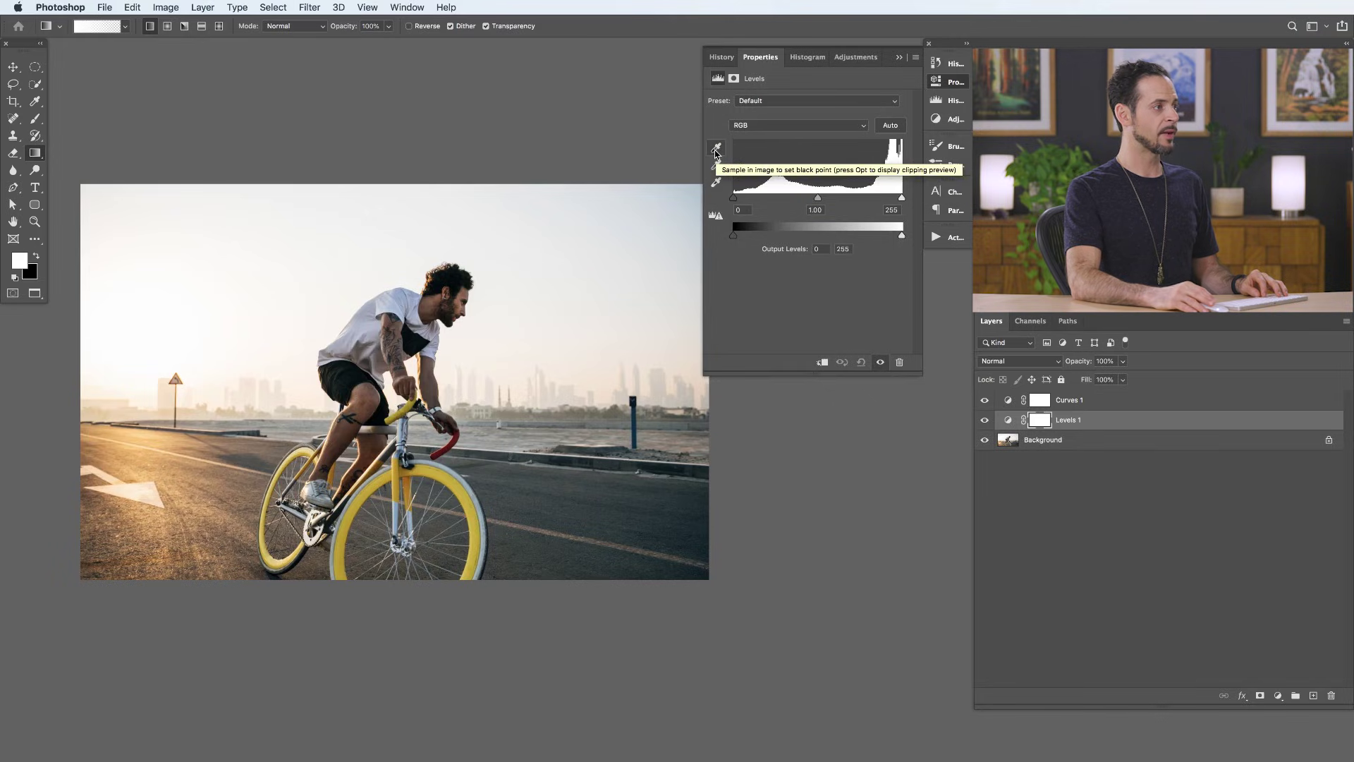
left_click(716, 150)
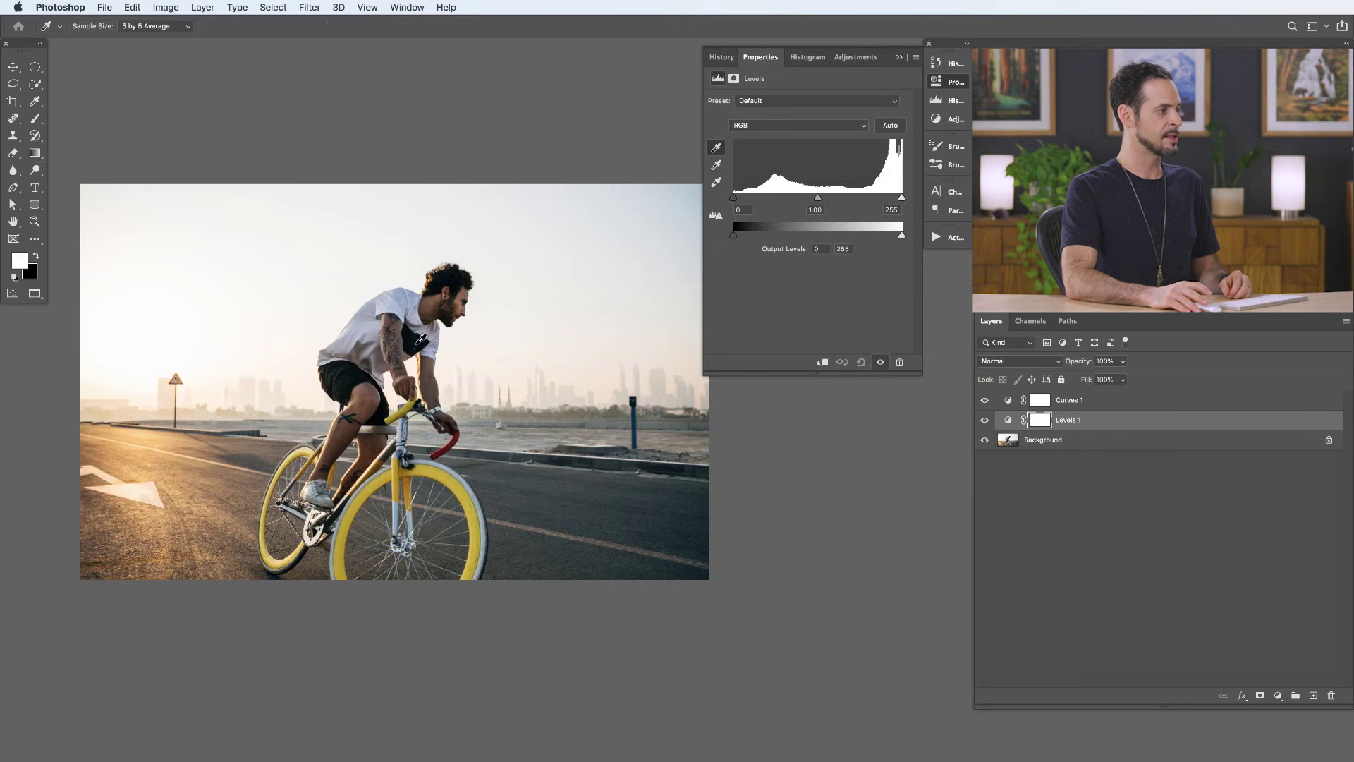
left_click(421, 339)
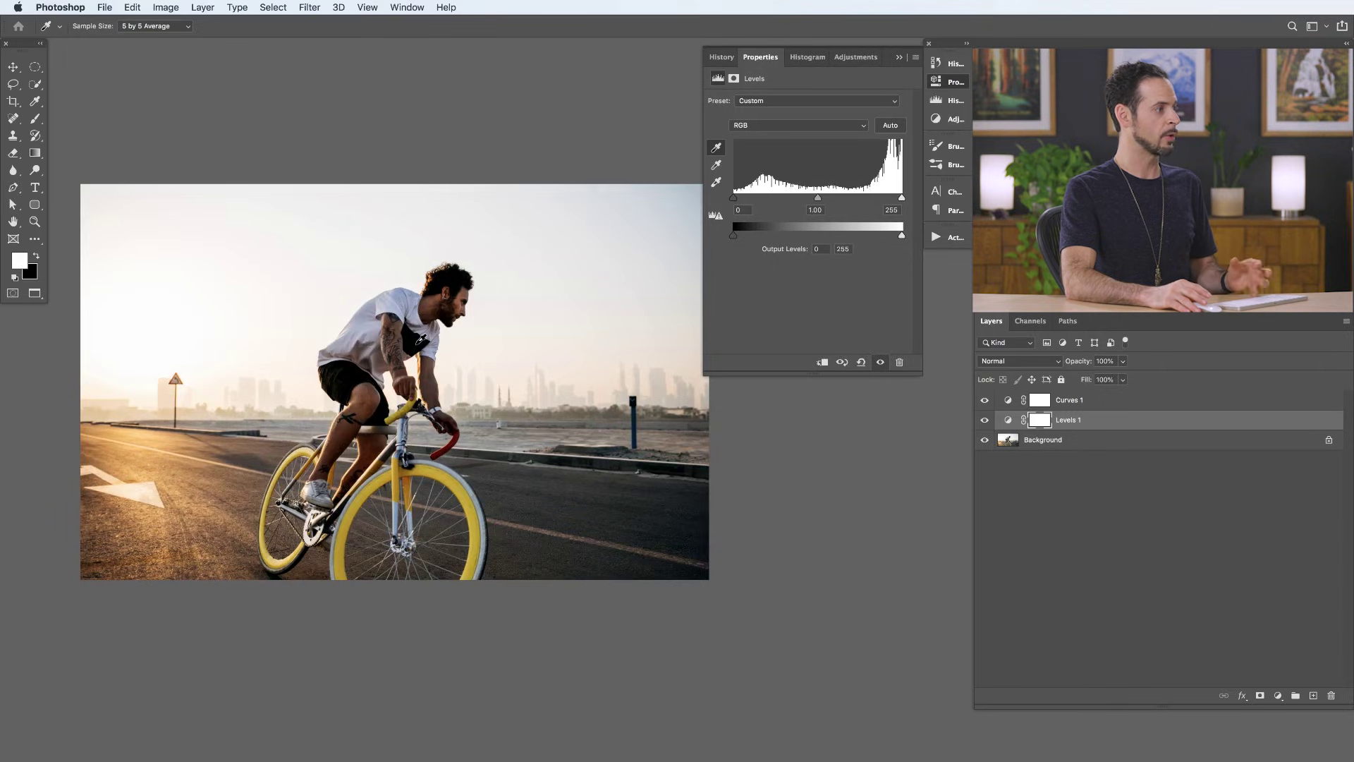
Try setting the Levels 1 white point by sampling the sky's upper-right corner, and reset the Levels adjustment.
left_click(715, 182)
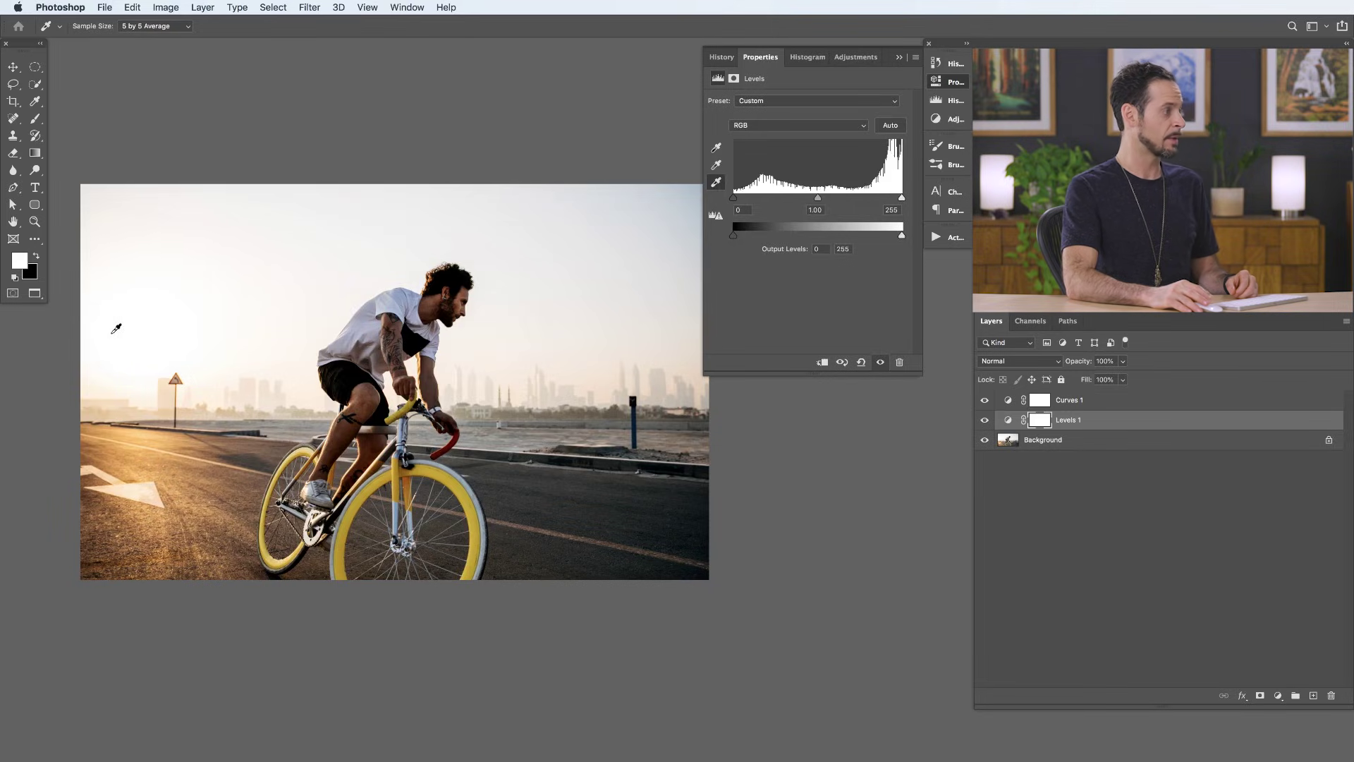
scroll(647, 259, "right", 3)
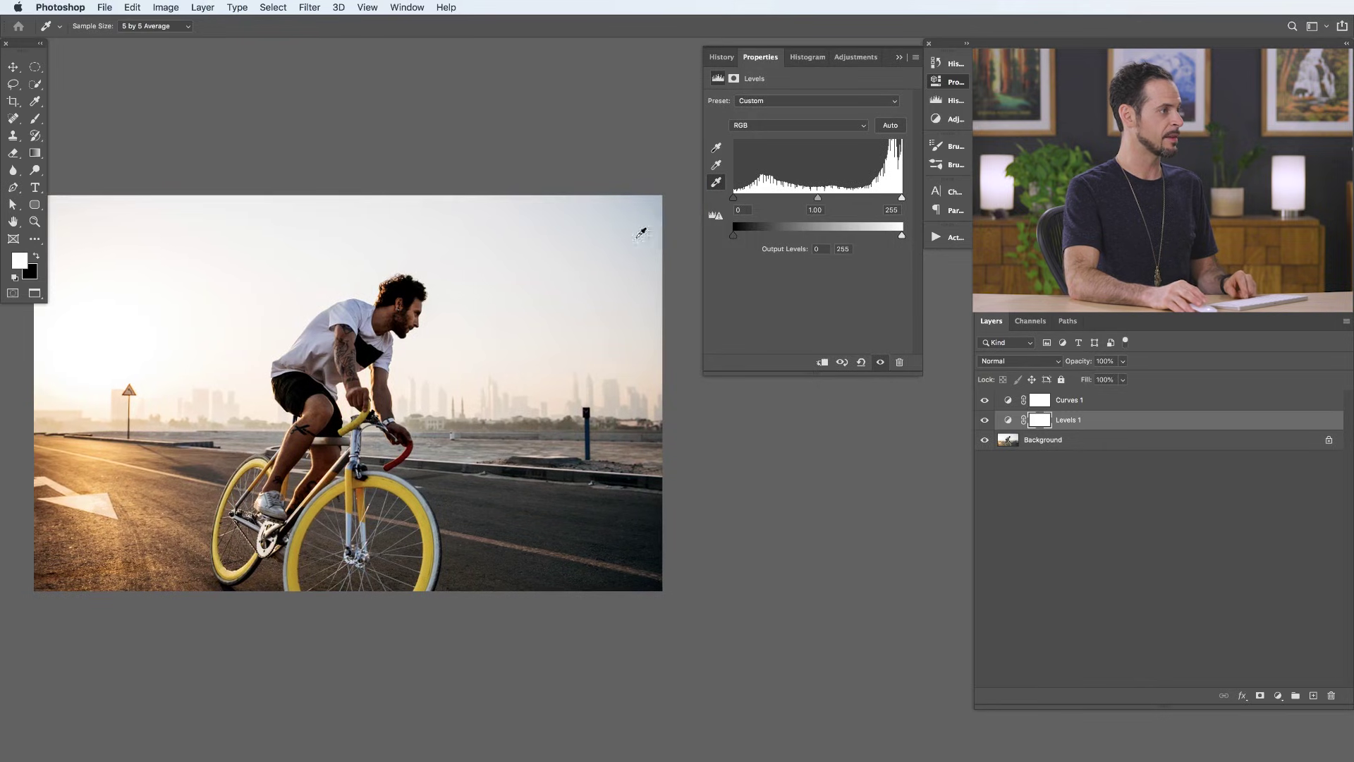
left_click(654, 202)
left_click_drag(438, 349, 489, 335)
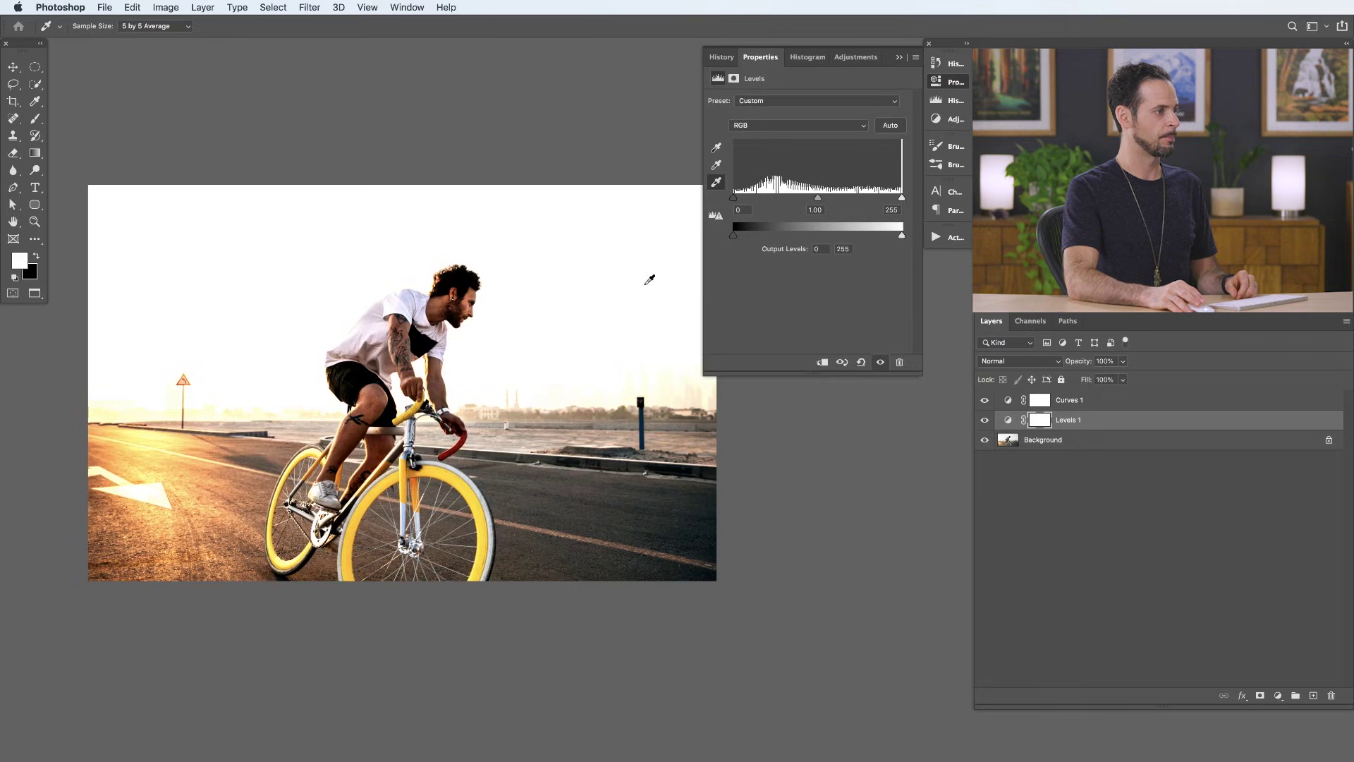
left_click(861, 363)
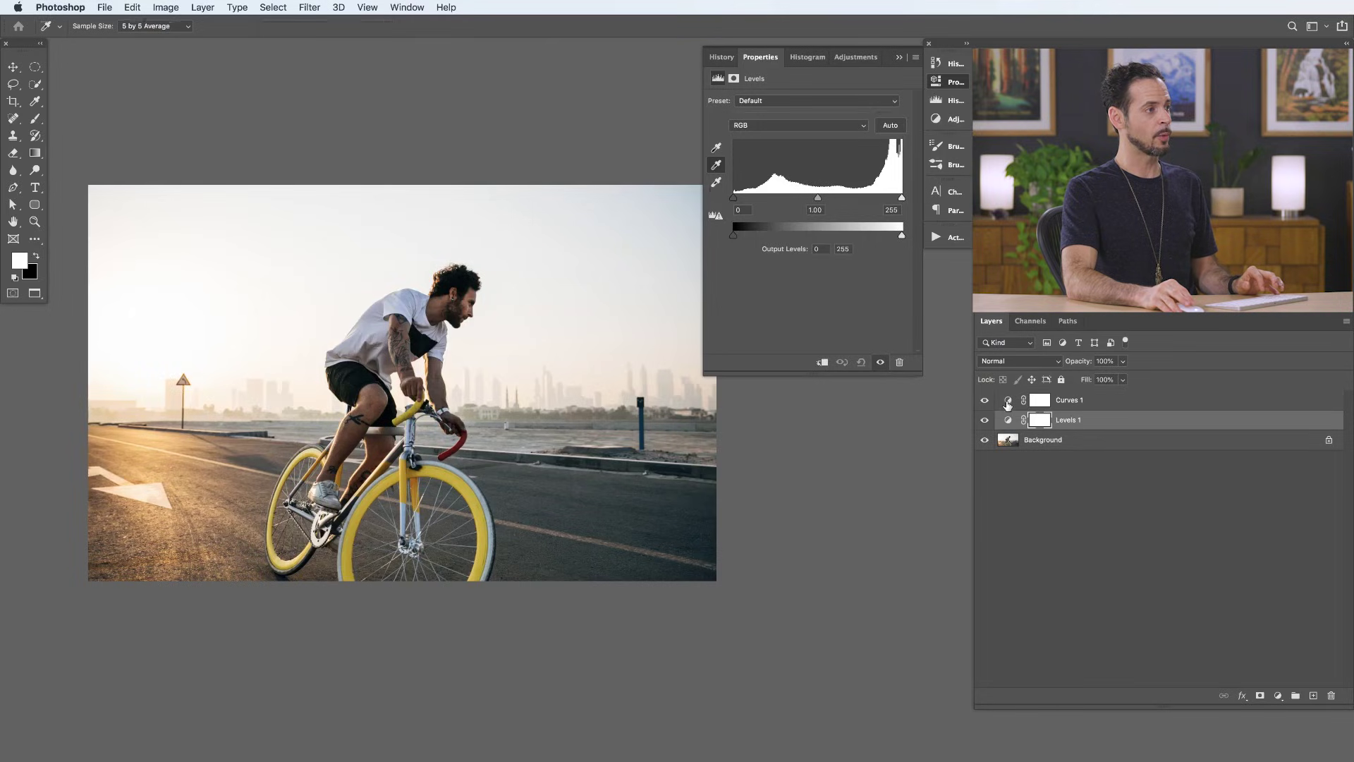
Hide Levels 1, try setting the Curves 1 black point by sampling the dark road, and undo the sample.
left_click(1007, 403)
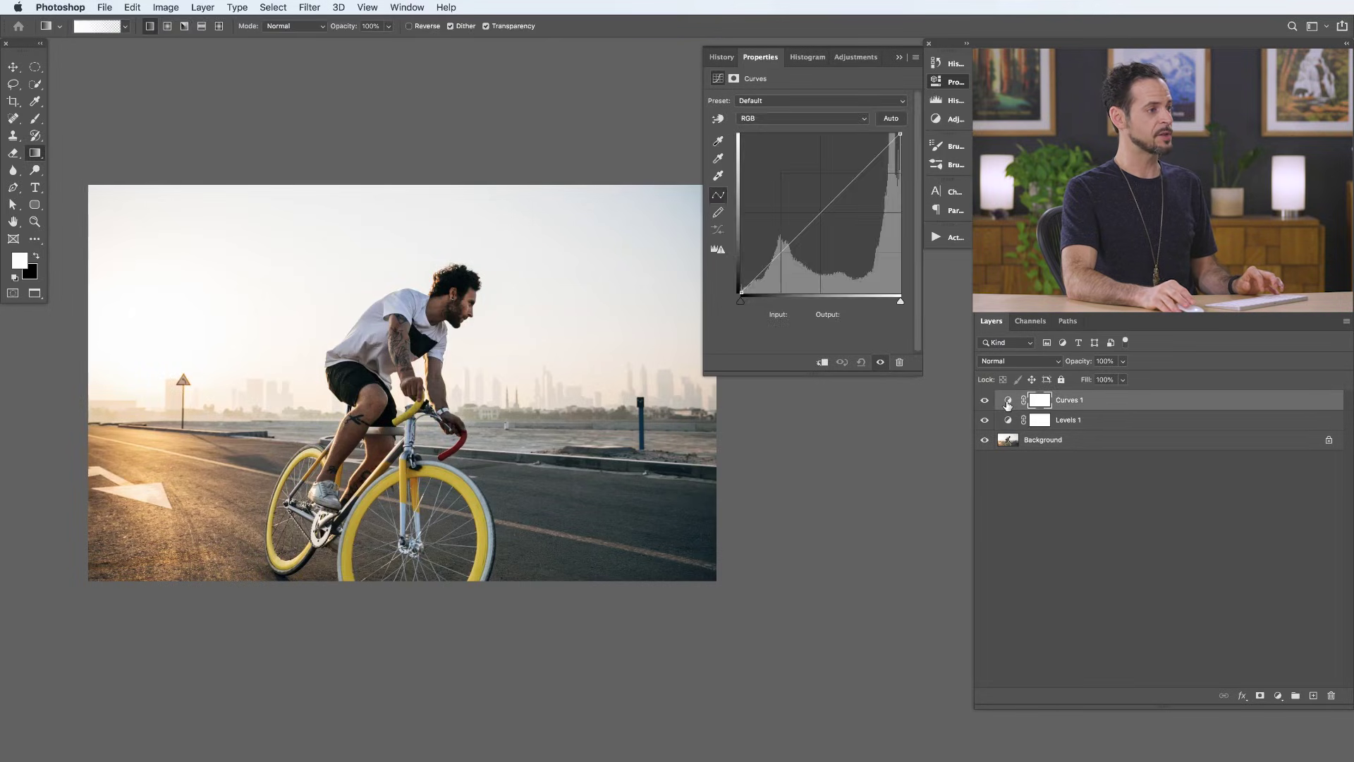
left_click(985, 420)
left_click(718, 140)
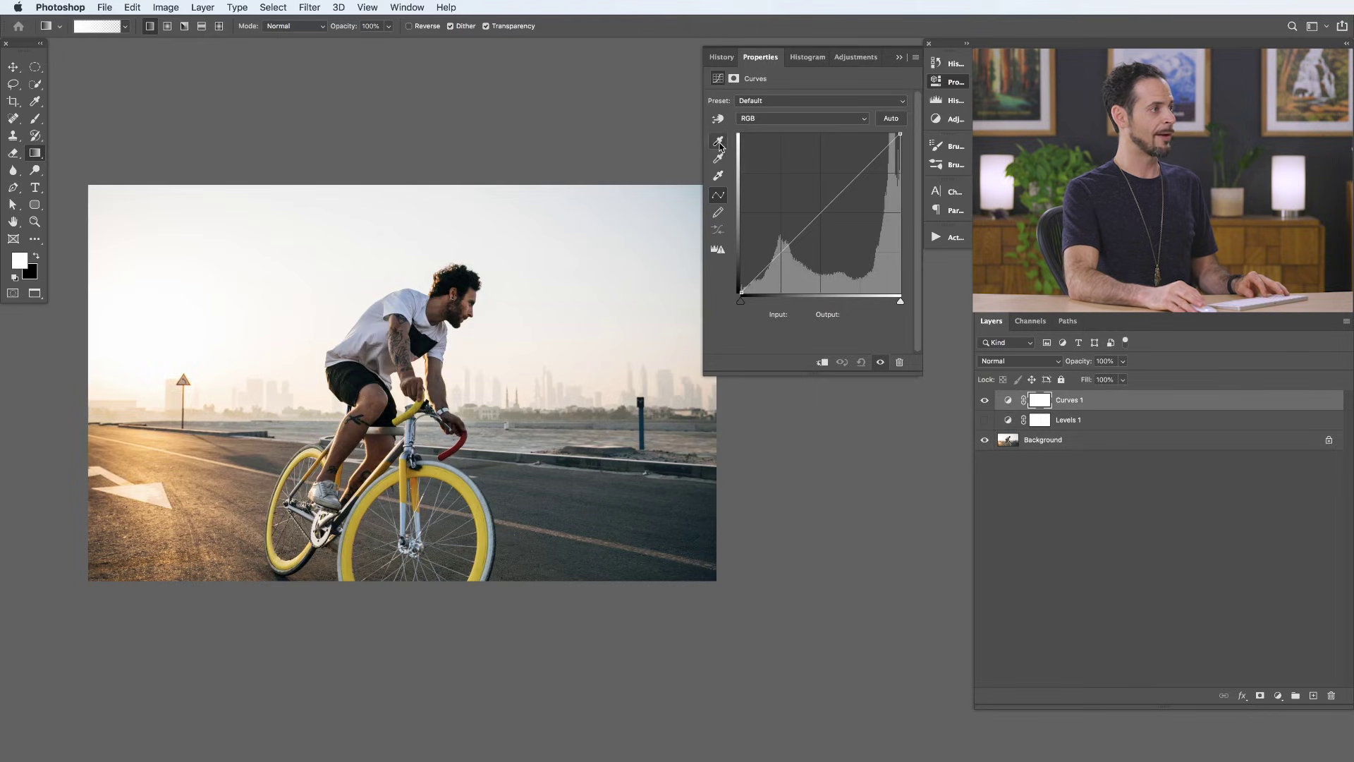
left_click(596, 492)
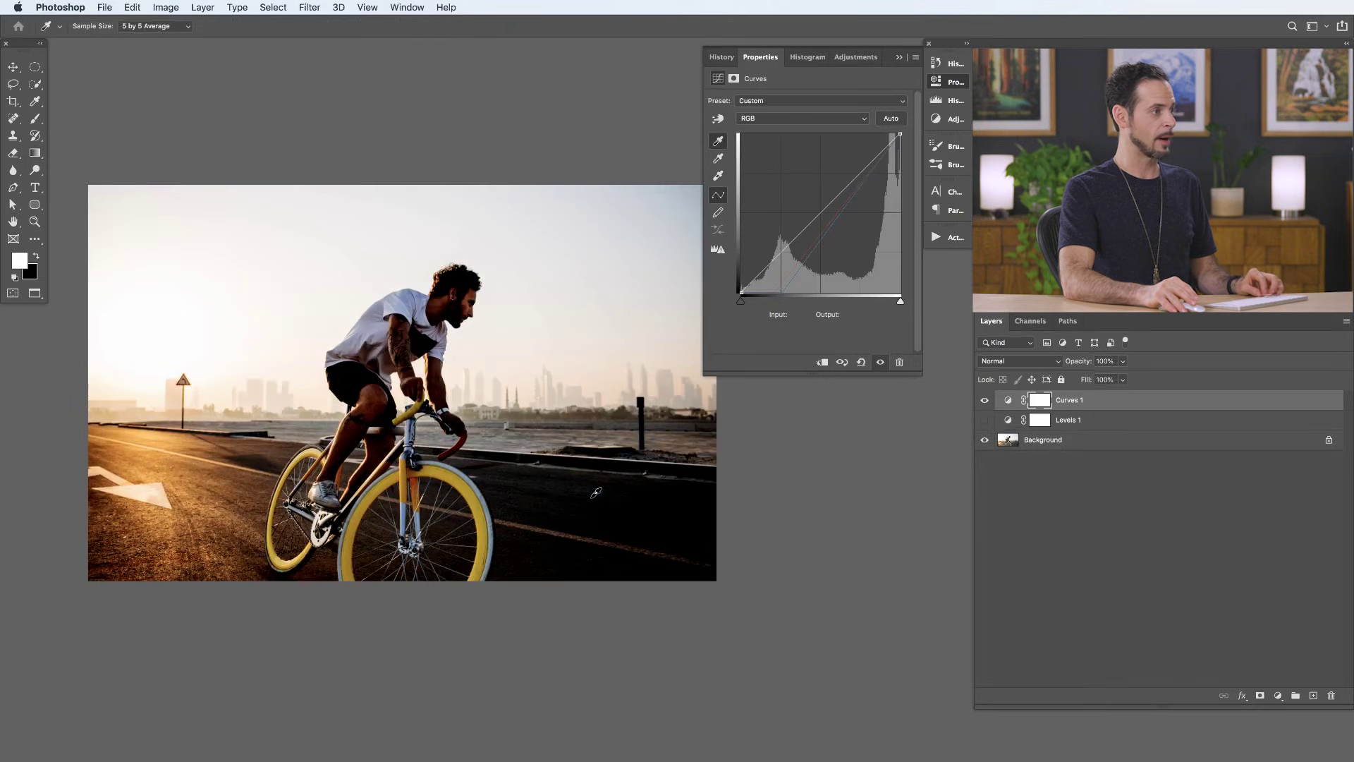
key("super+z")
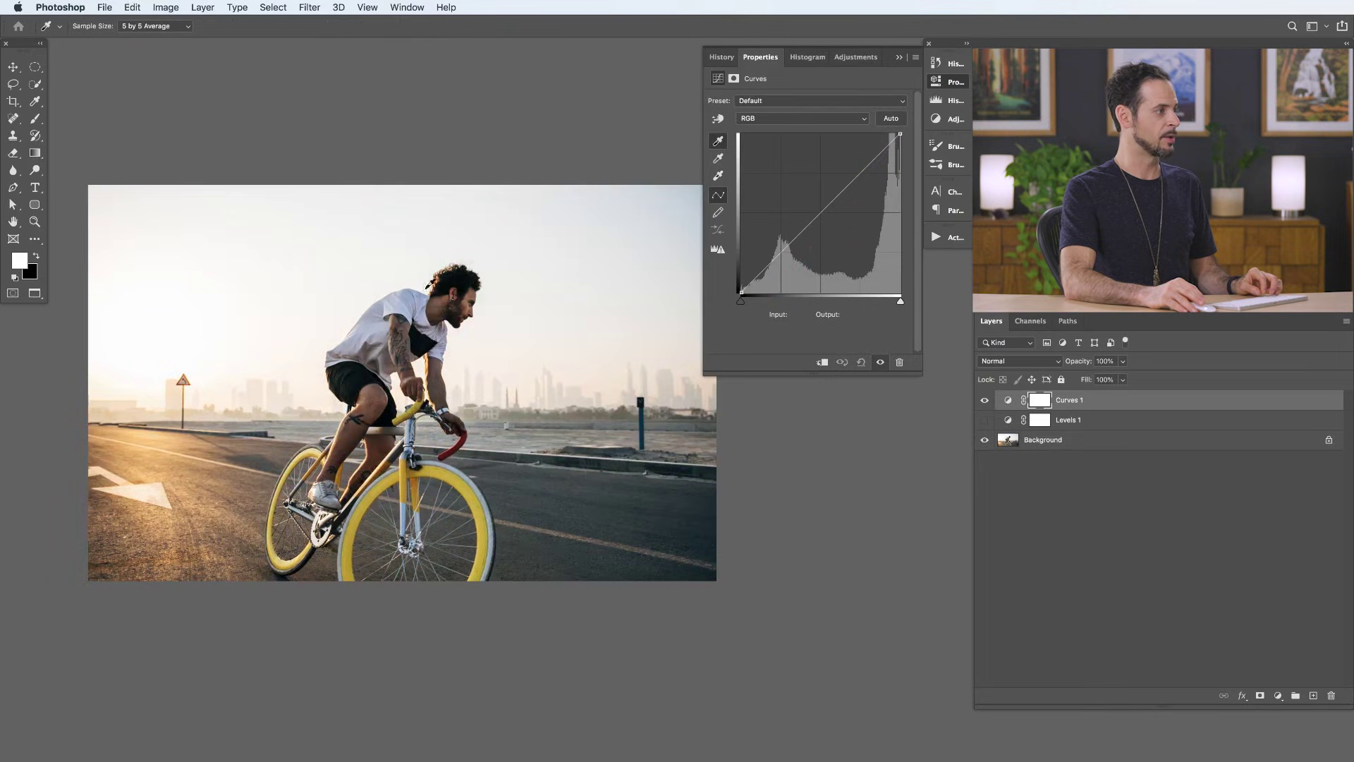
Sample the cyclist's dark hair as the Curves 1 black point, add curve points including input 156, output 136, and reset the curve.
left_click(468, 277)
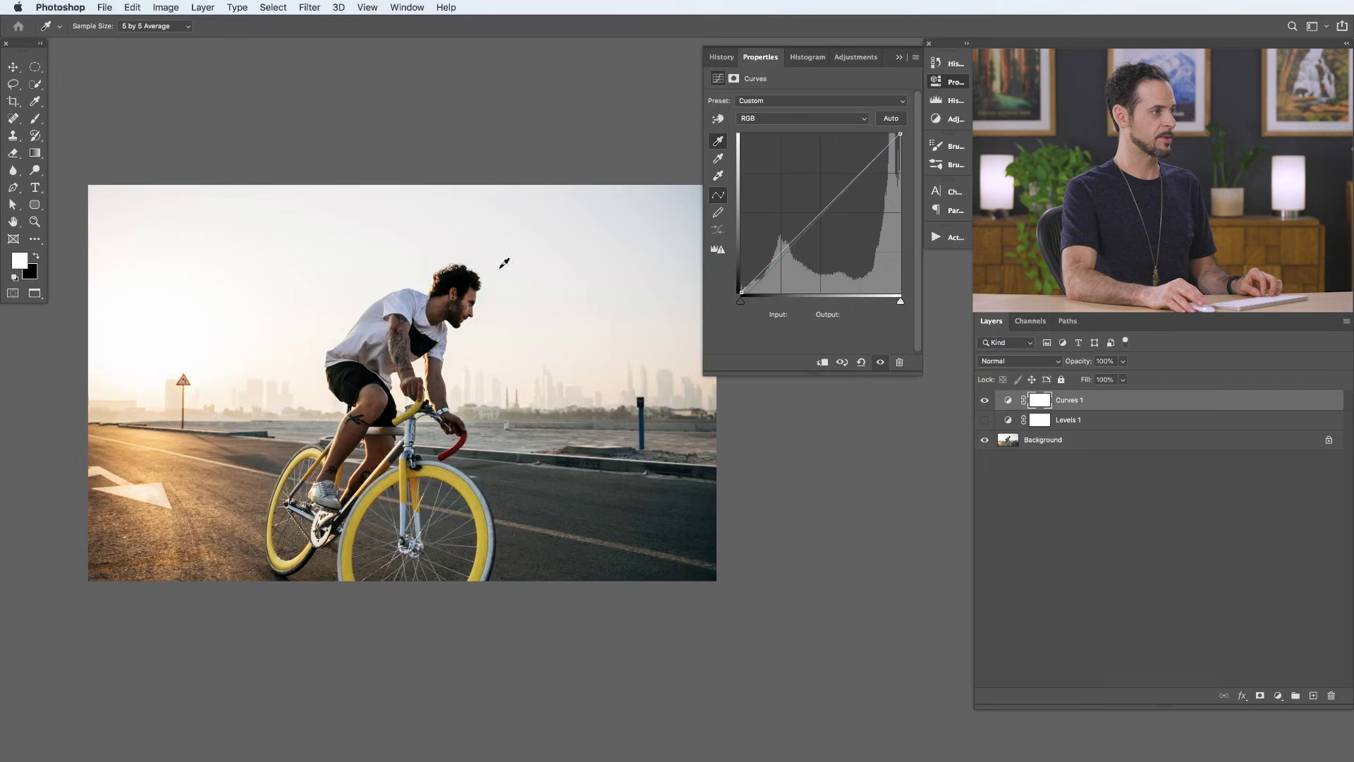
left_click(718, 175)
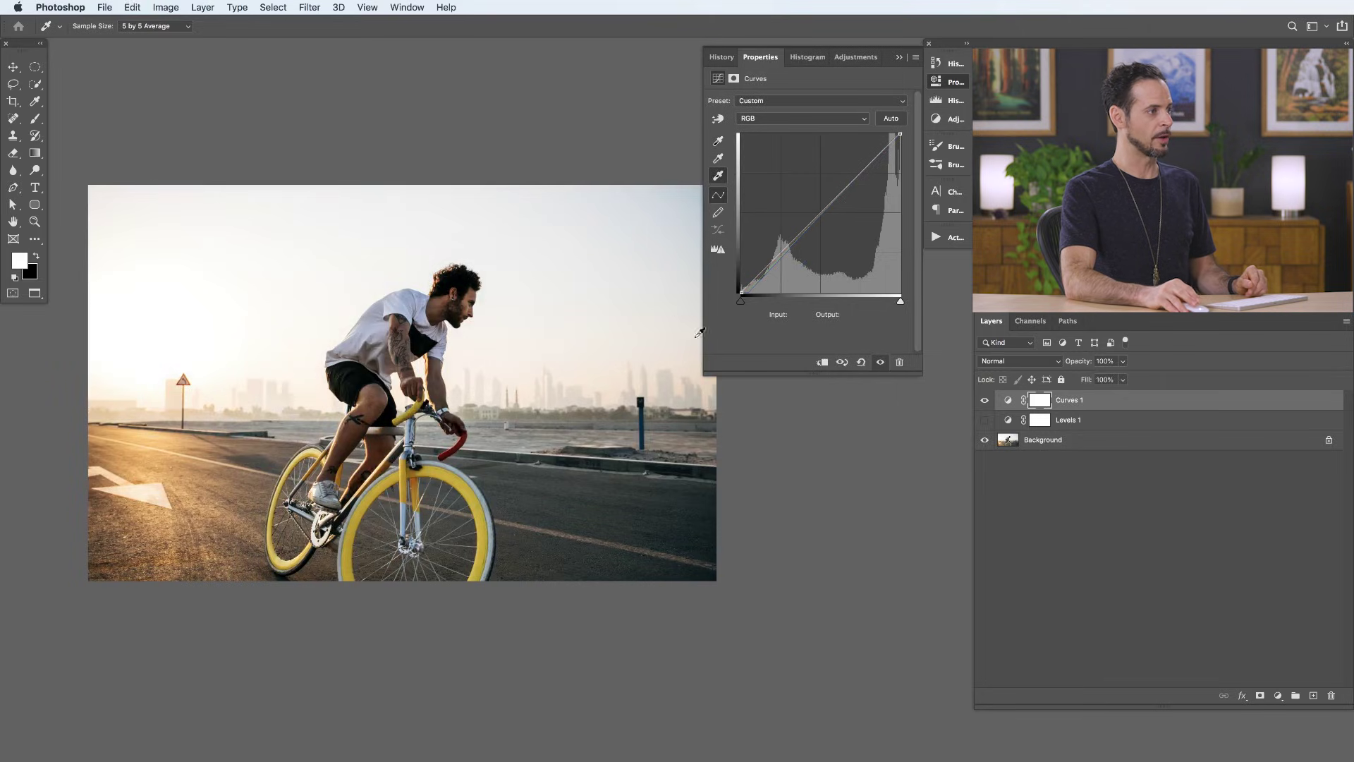
left_click(719, 197)
left_click_drag(799, 239, 838, 208)
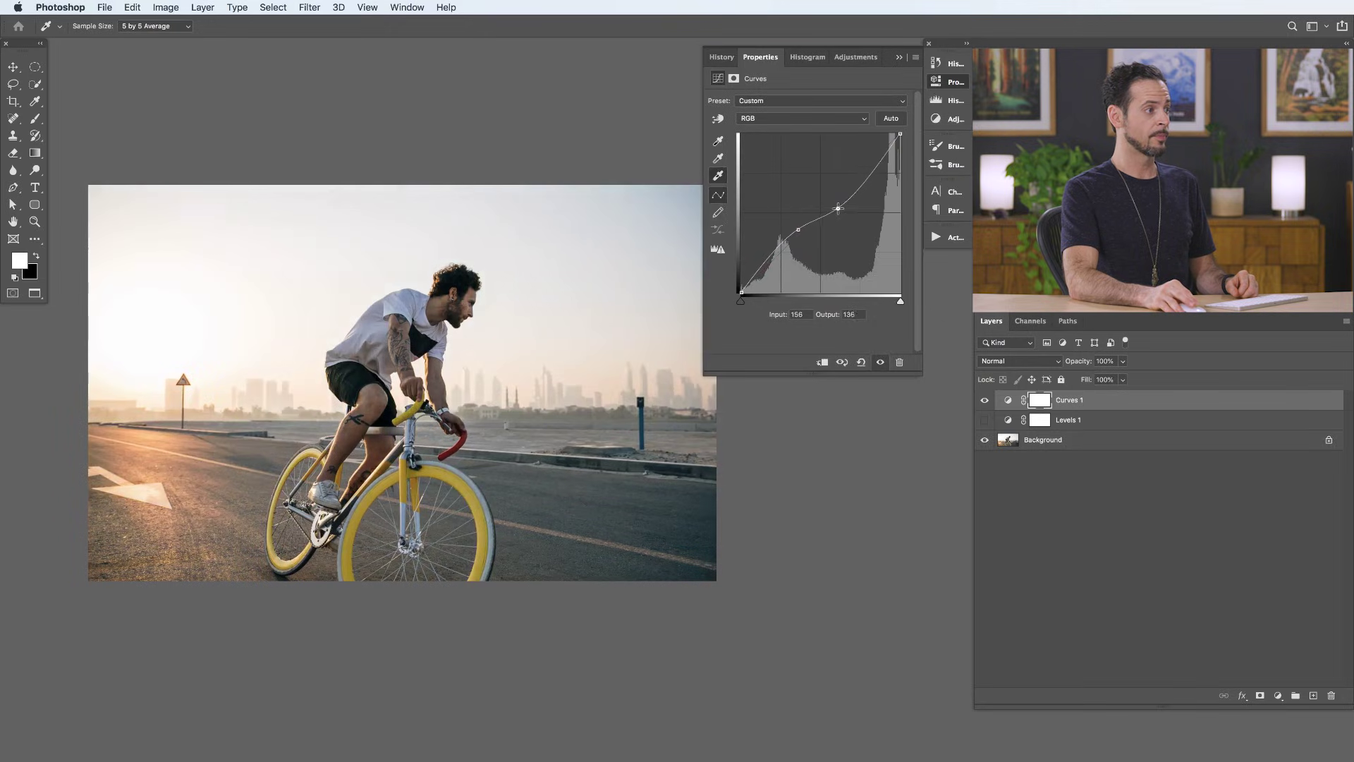
left_click(861, 362)
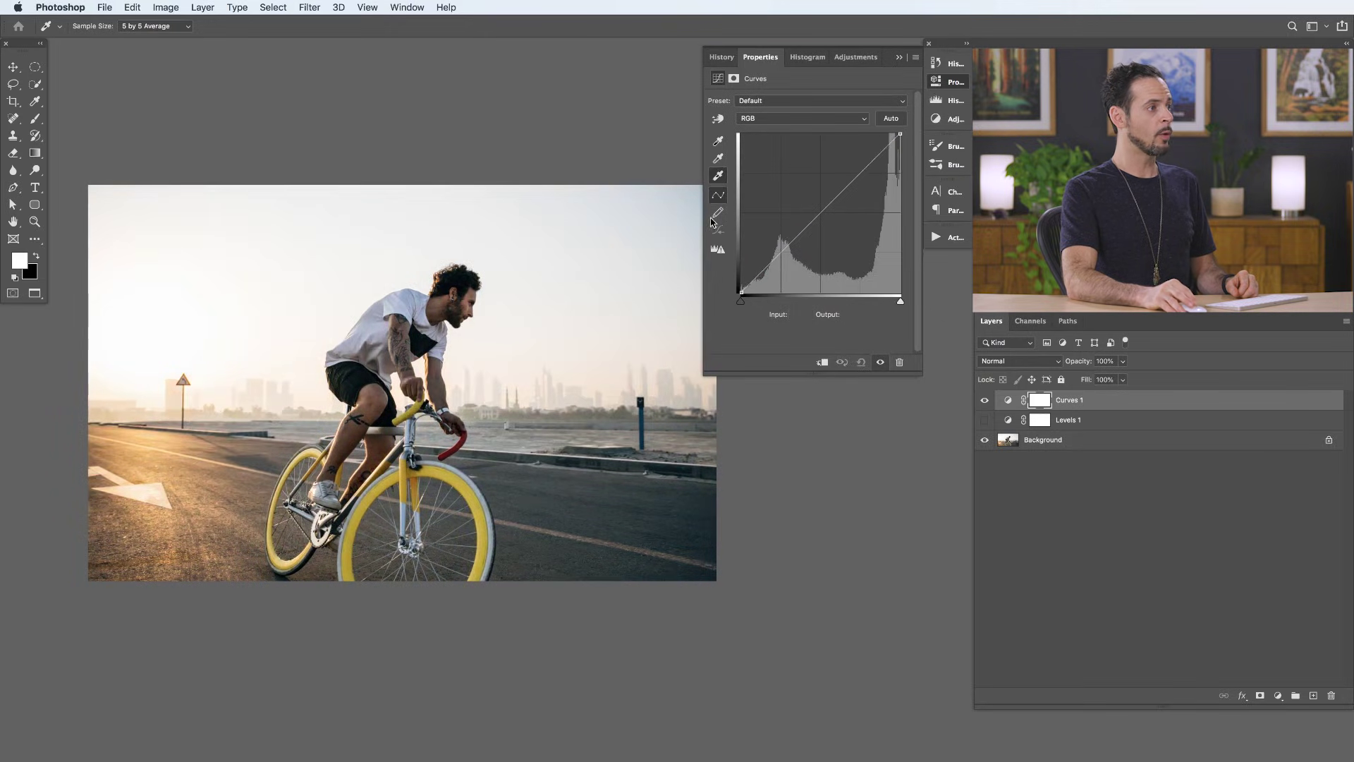
Try freehand pencil strokes across the Curves 1 graph for a posterized effect, reset the curve, and return to point editing.
left_click(717, 214)
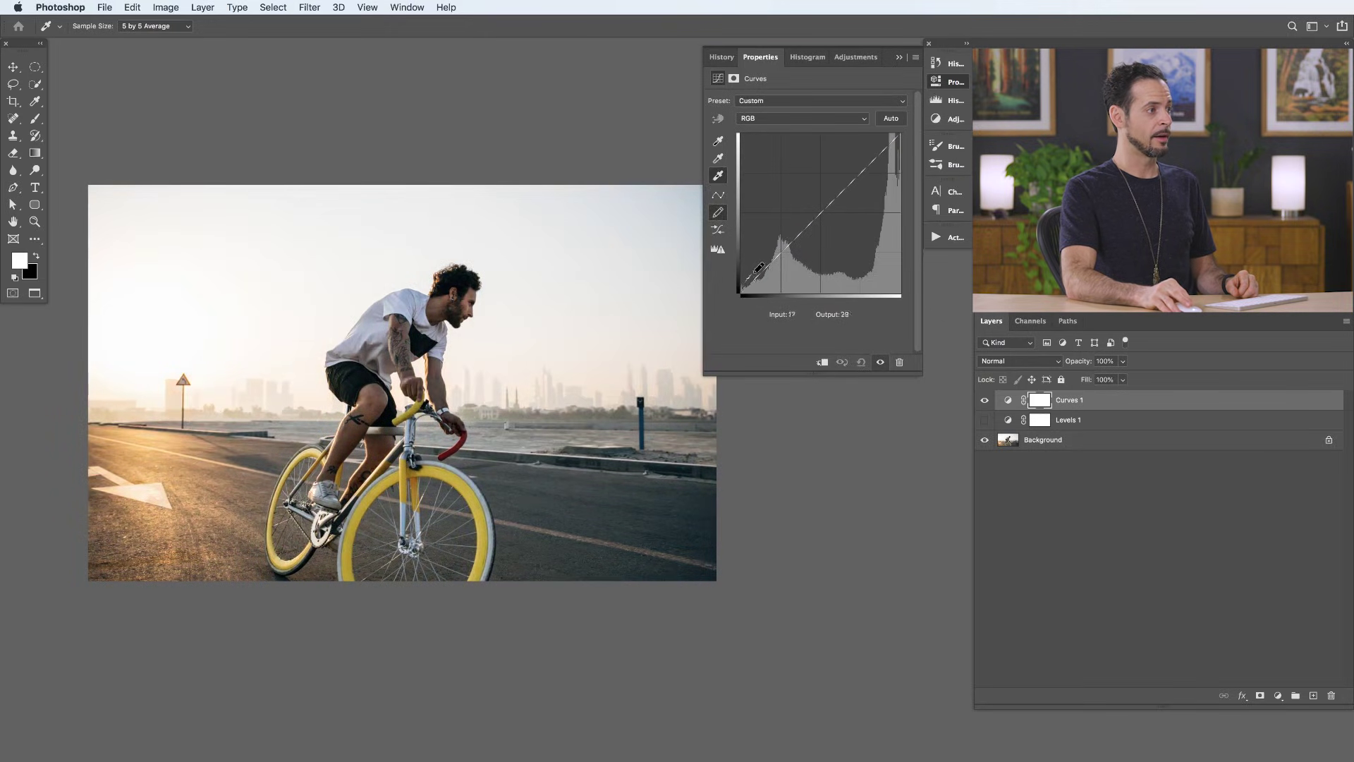
left_click_drag(808, 230, 835, 191)
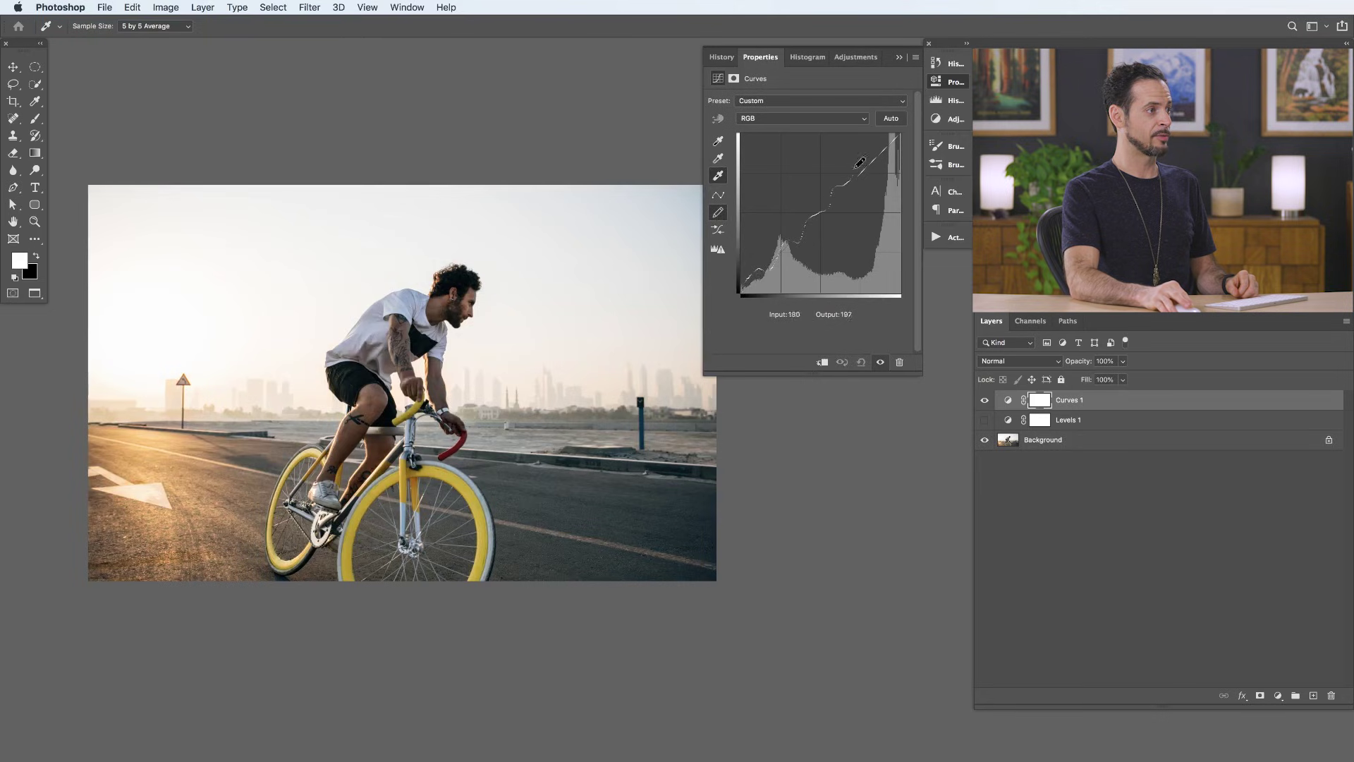
left_click_drag(902, 136, 907, 131)
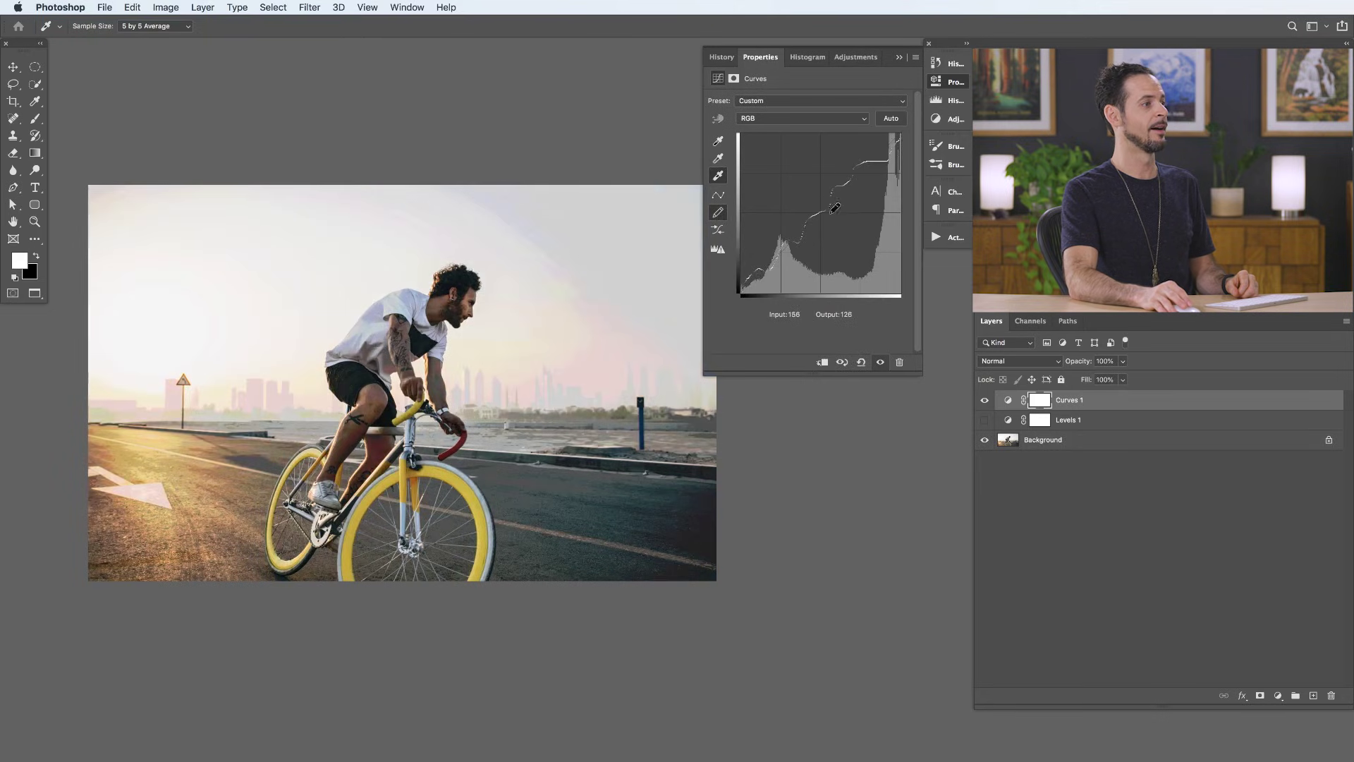
mouse_move(894, 141)
left_mouse_down()
mouse_move(897, 172)
mouse_move(896, 141)
mouse_move(843, 150)
left_mouse_up()
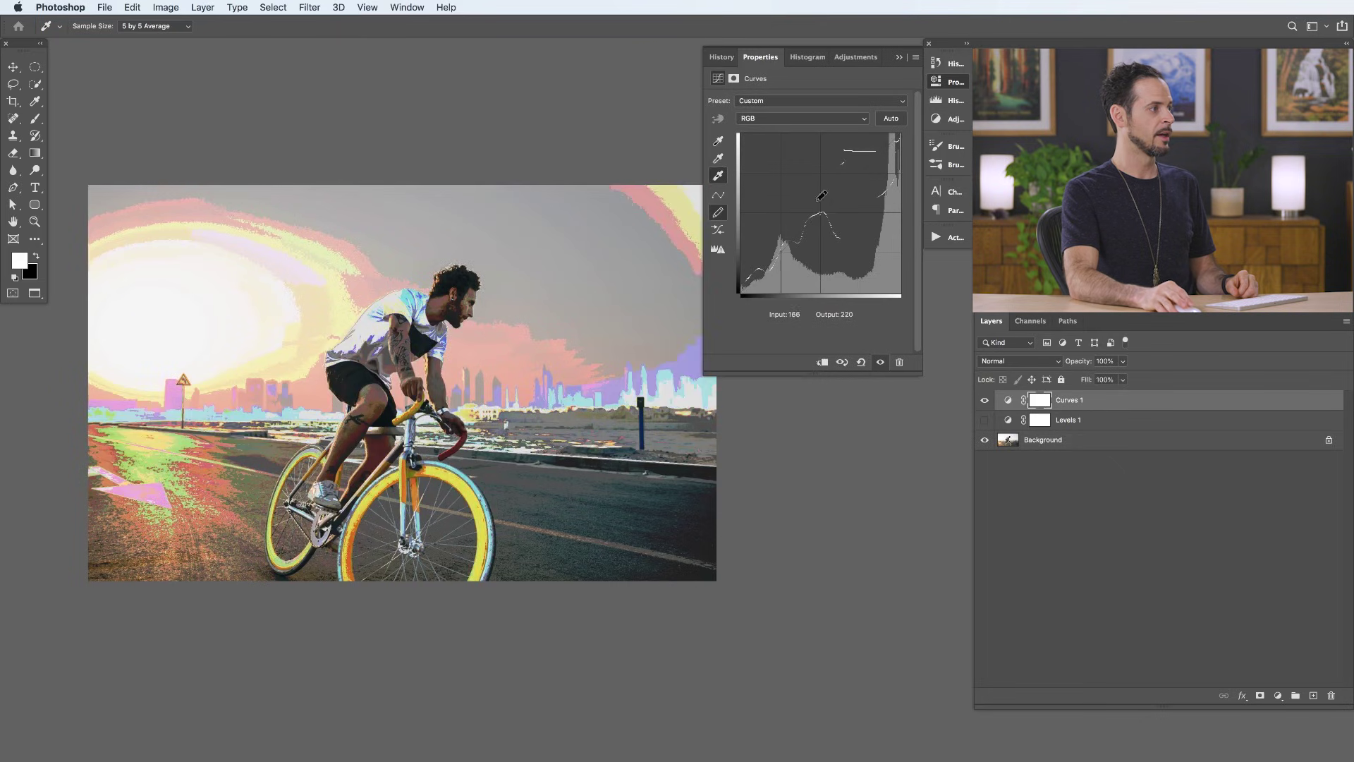
mouse_move(798, 260)
left_mouse_down()
mouse_move(807, 203)
mouse_move(829, 214)
mouse_move(828, 233)
mouse_move(753, 267)
mouse_move(781, 167)
mouse_move(778, 227)
mouse_move(749, 276)
left_mouse_up()
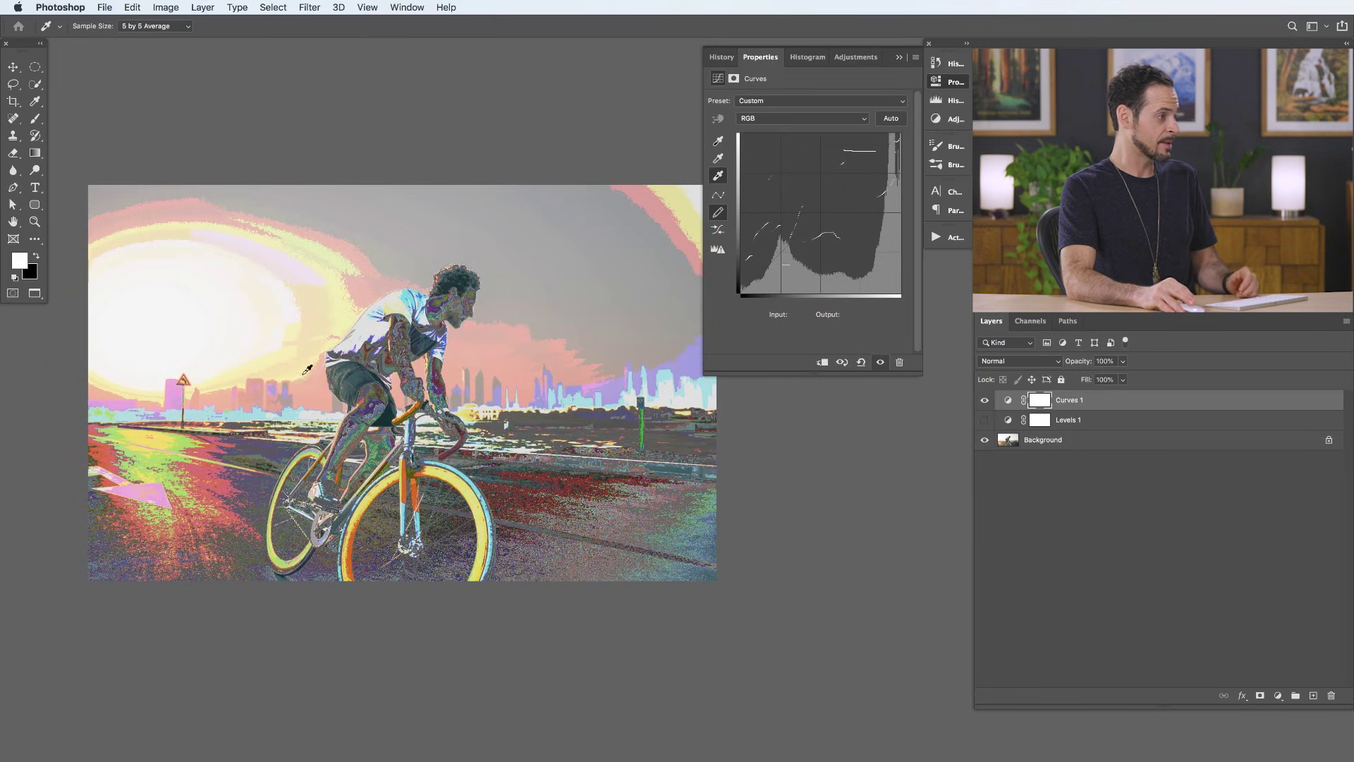
mouse_move(862, 182)
left_mouse_down()
mouse_move(825, 208)
mouse_move(840, 224)
mouse_move(811, 159)
mouse_move(868, 130)
mouse_move(841, 188)
mouse_move(870, 164)
left_mouse_up()
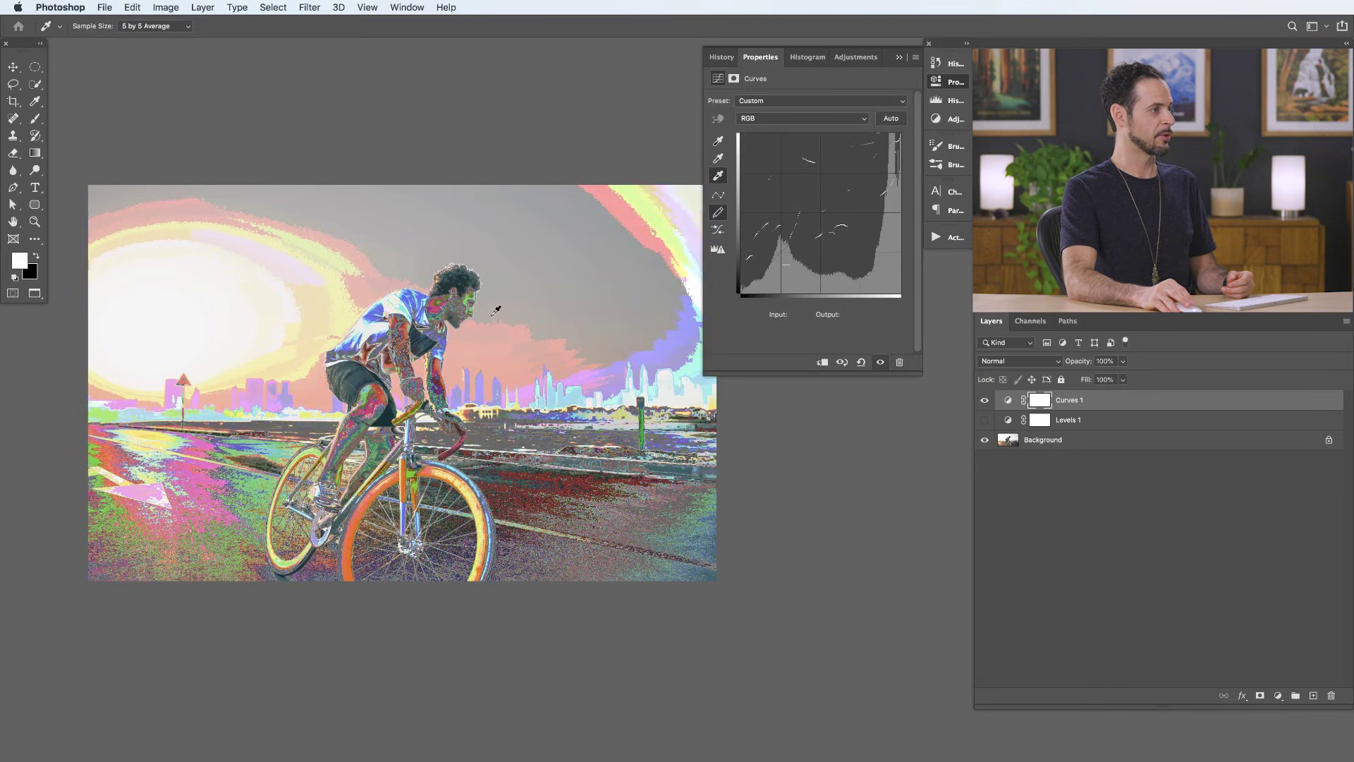
left_click(860, 362)
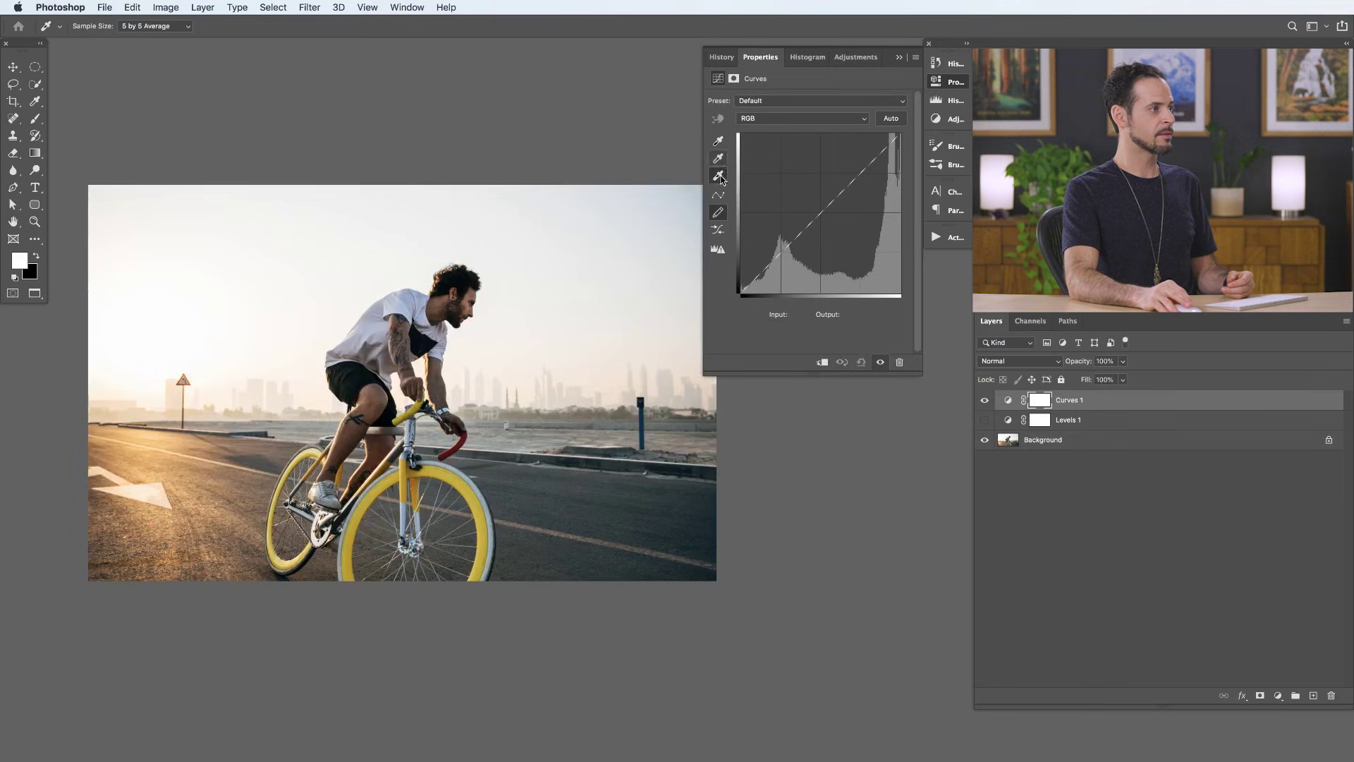
left_click(718, 198)
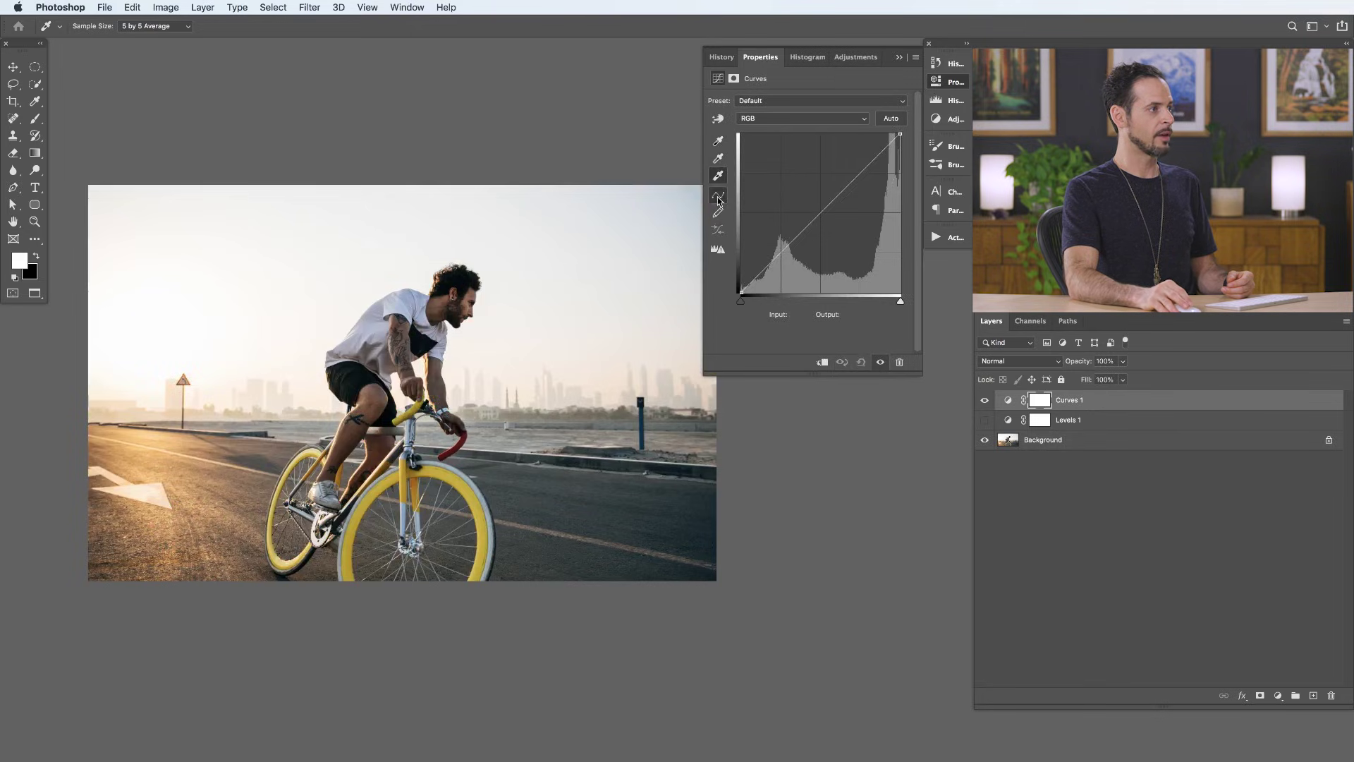
Try Curves 1 on-image adjustments, raising the road's shadows to input 50, output 59, darkening the sky and lifting midtones, and reset the curve.
left_click(717, 122)
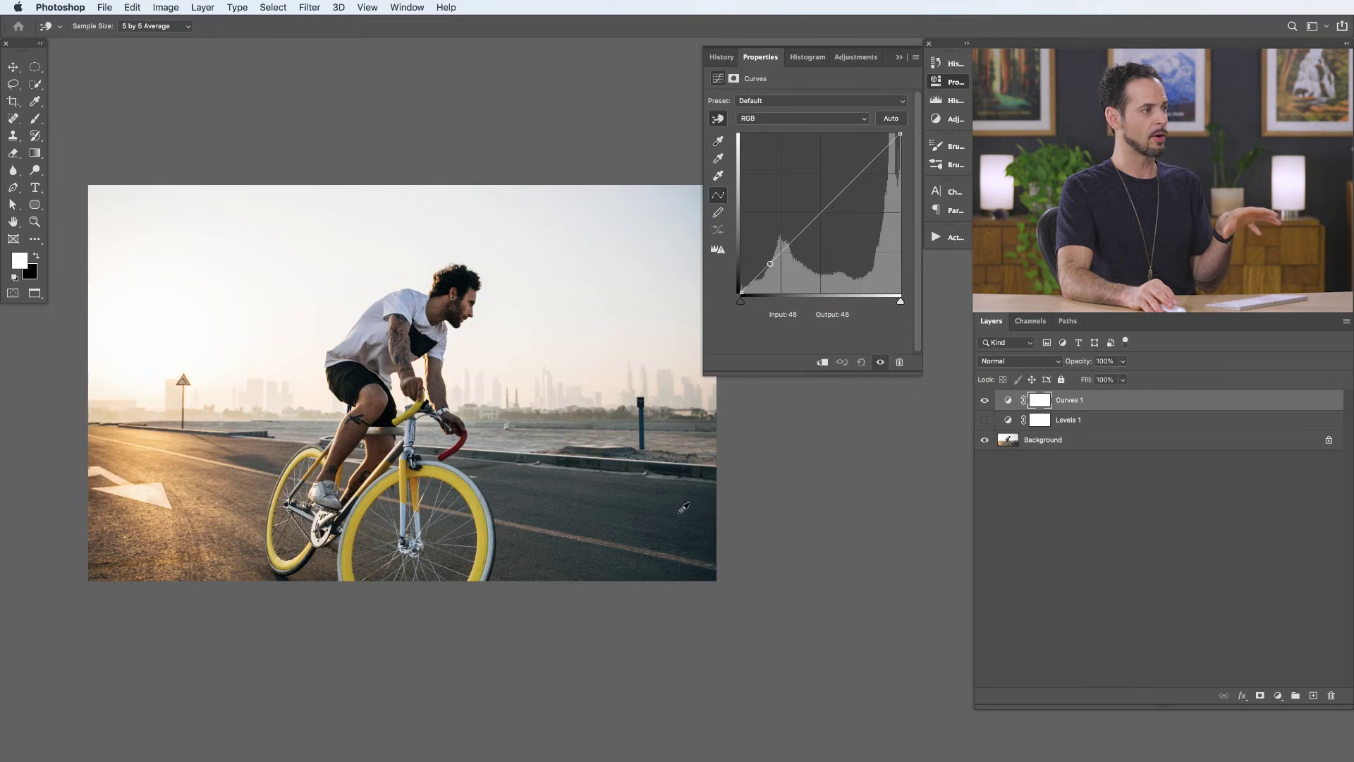
left_click_drag(681, 501, 679, 497)
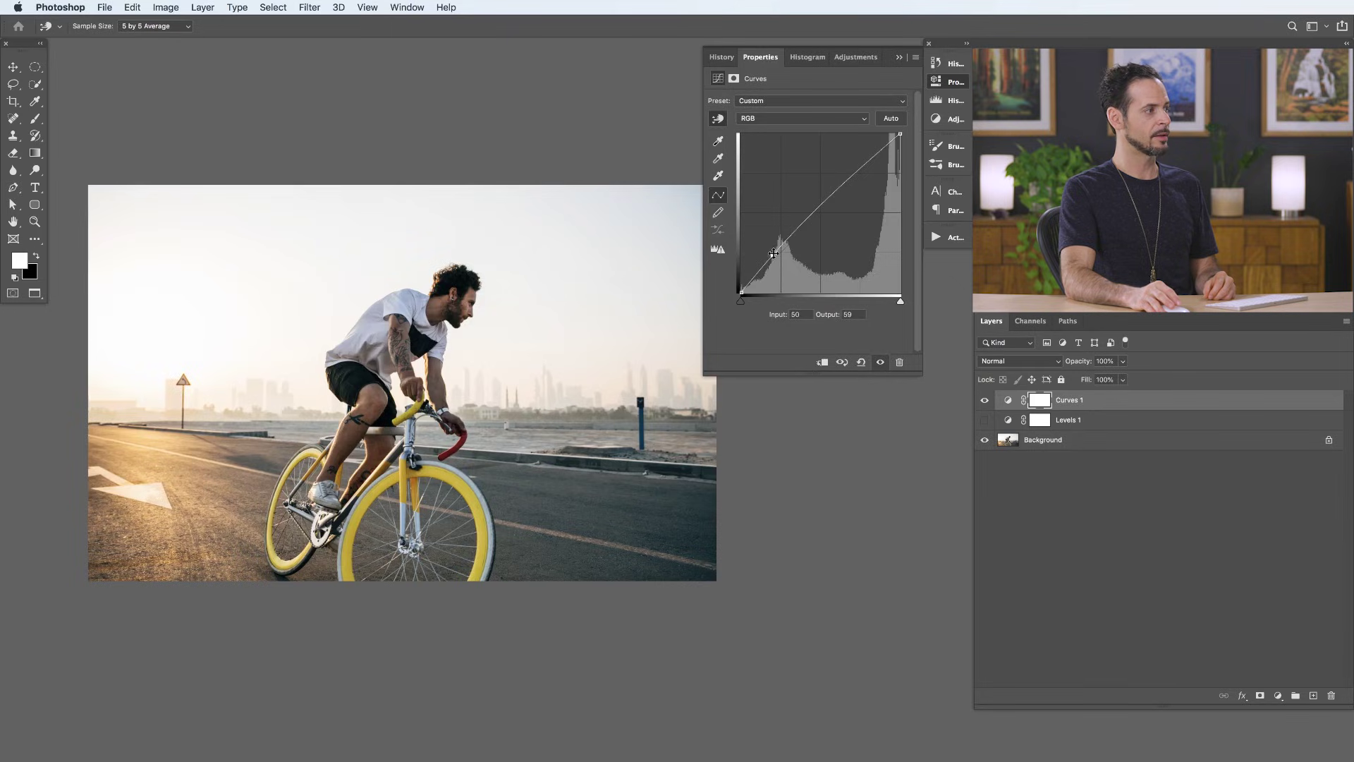
left_click_drag(574, 277, 573, 287)
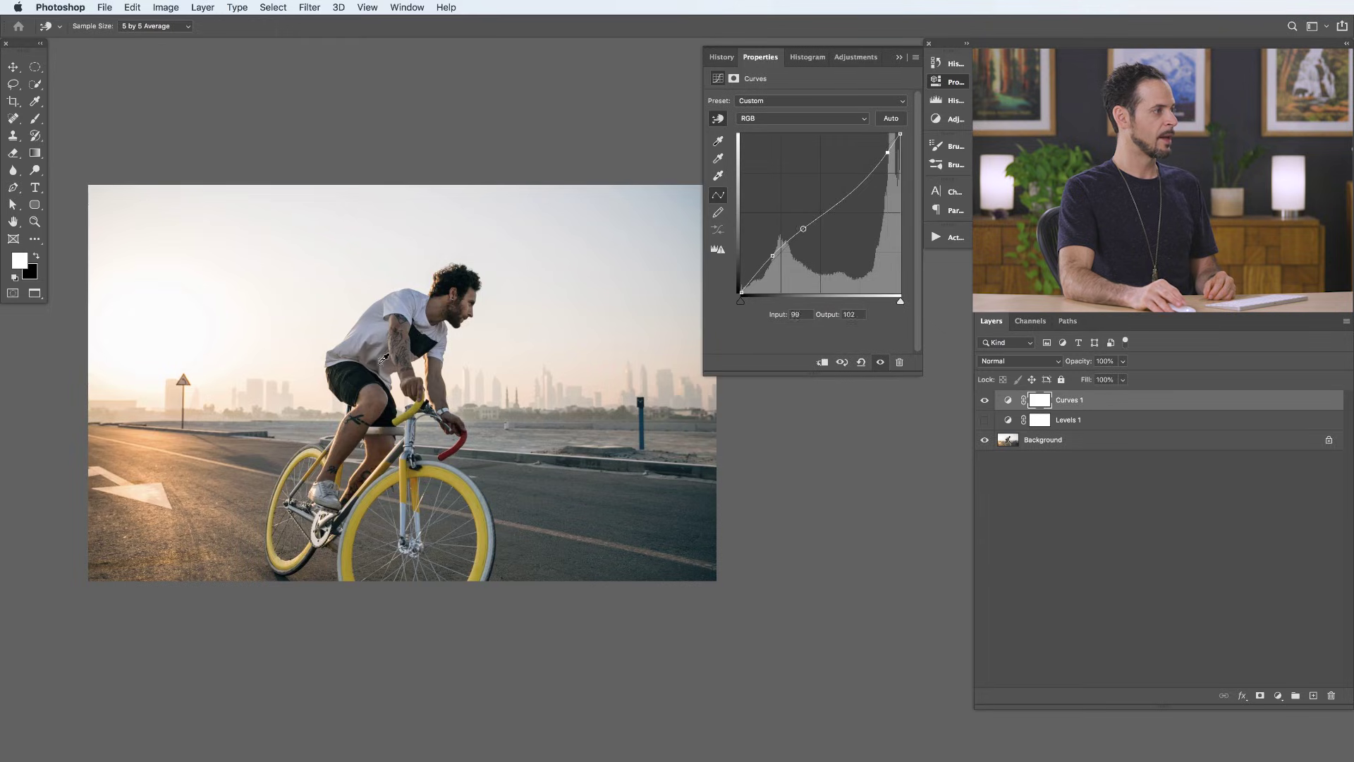
left_click_drag(384, 340, 384, 334)
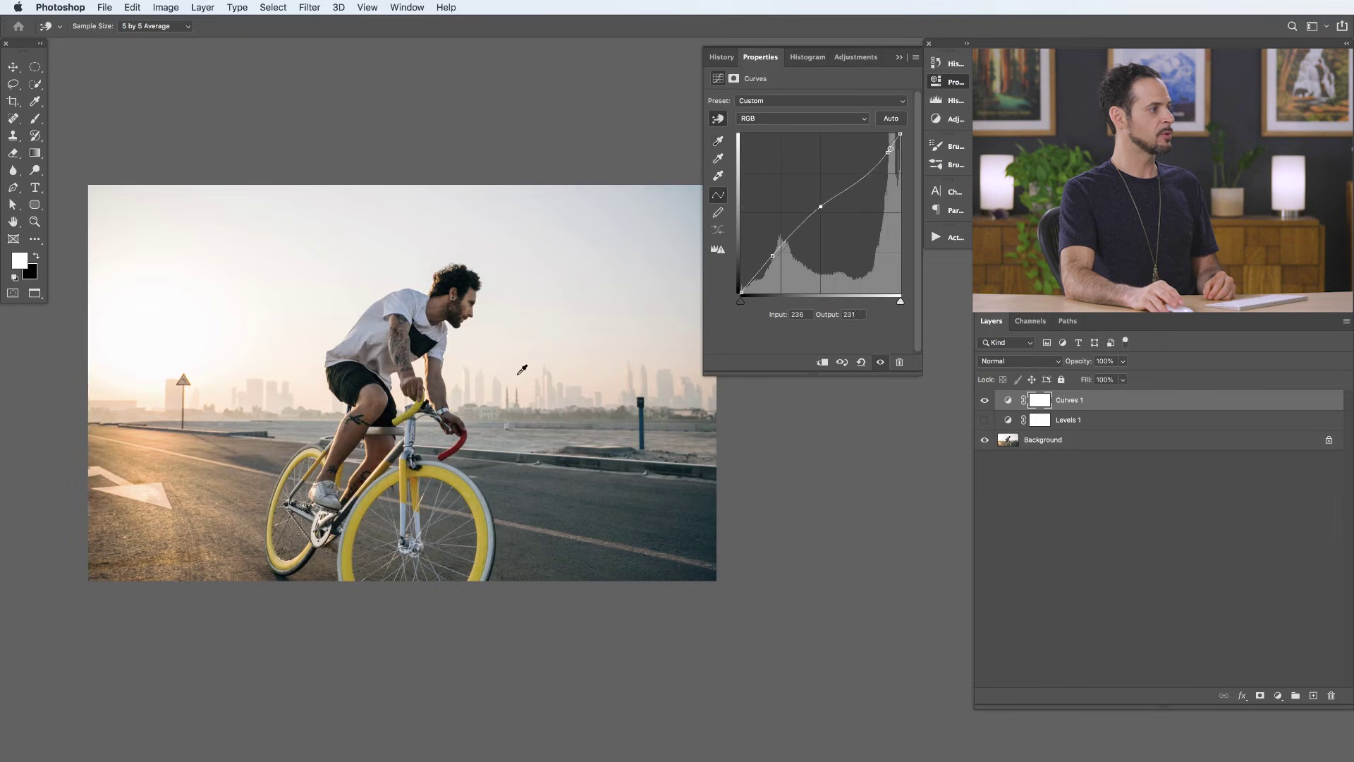
left_click_drag(409, 351, 409, 356)
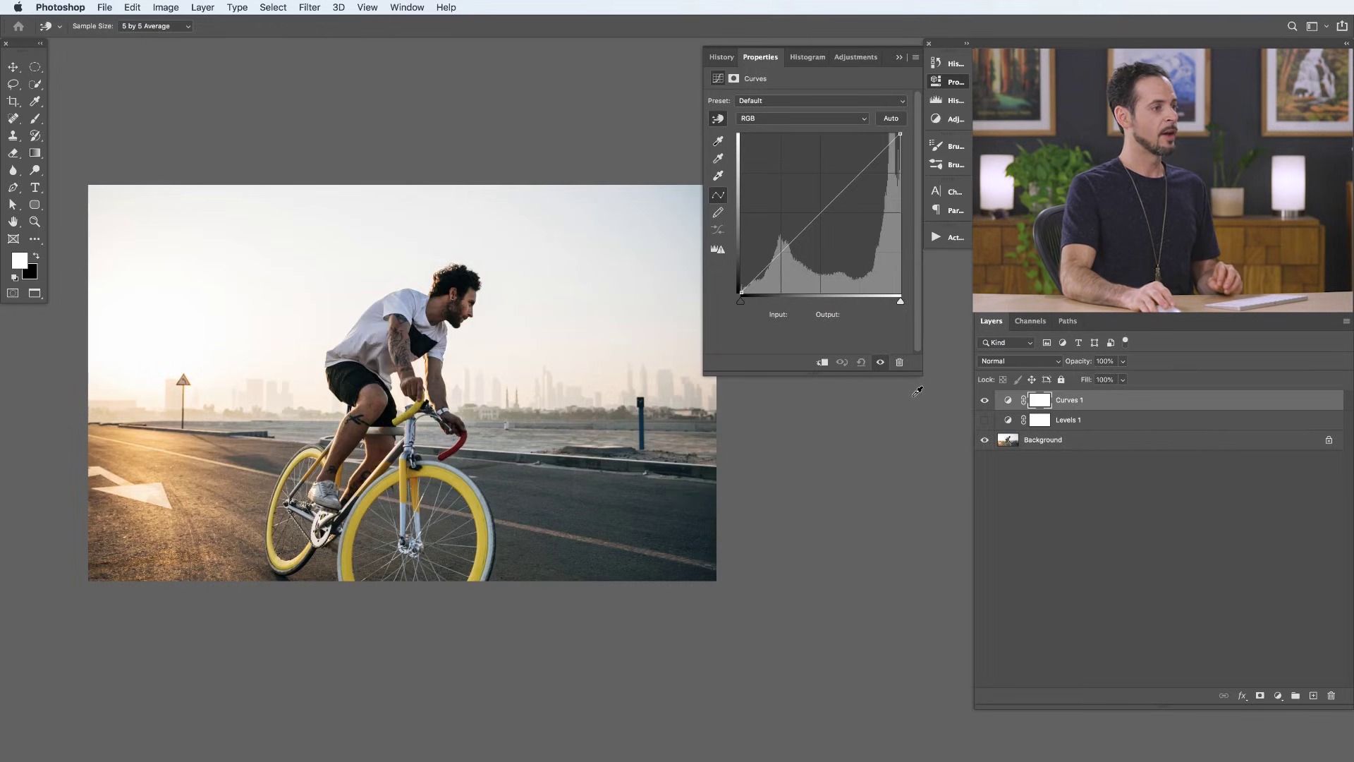
Hide Curves 1, show Levels 1, and switch its adjustment to the Red channel.
left_click(985, 400)
left_click(984, 420)
left_click(1008, 420)
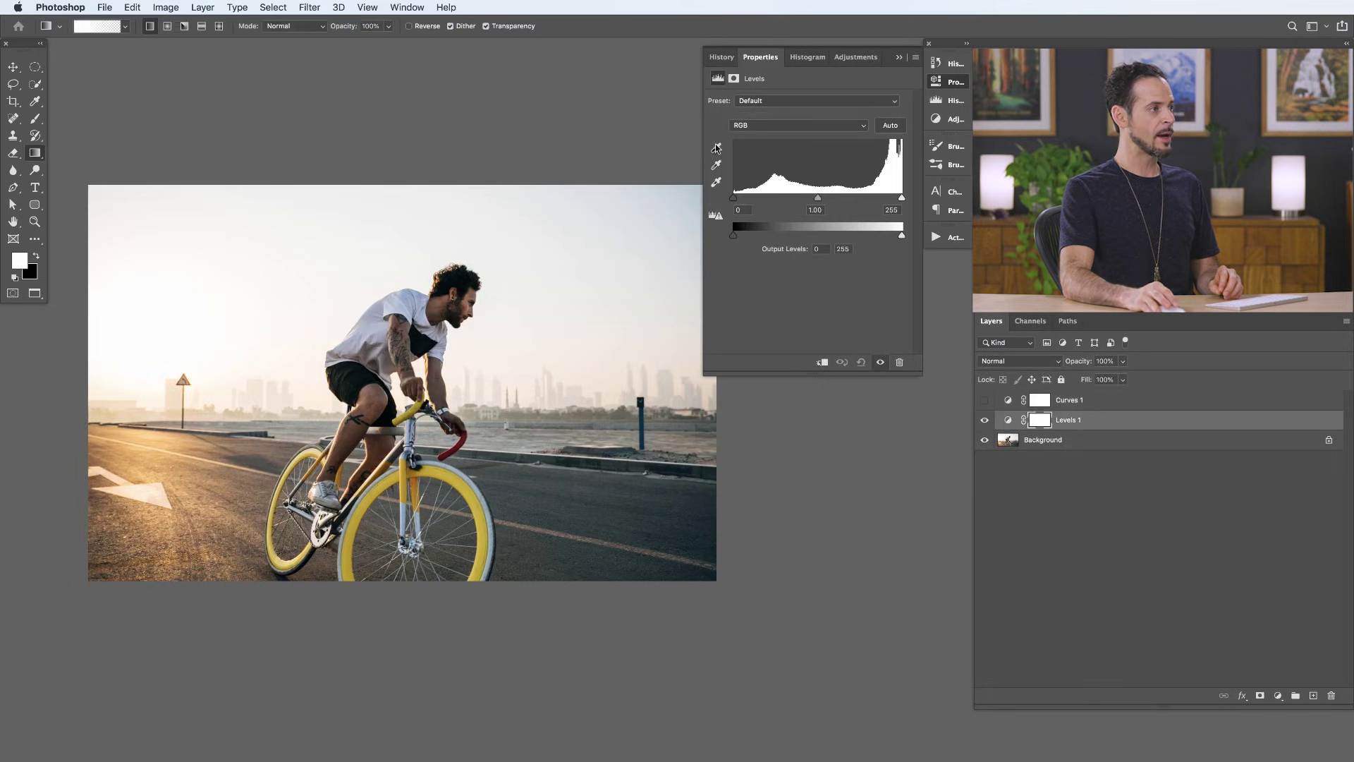
left_click(773, 128)
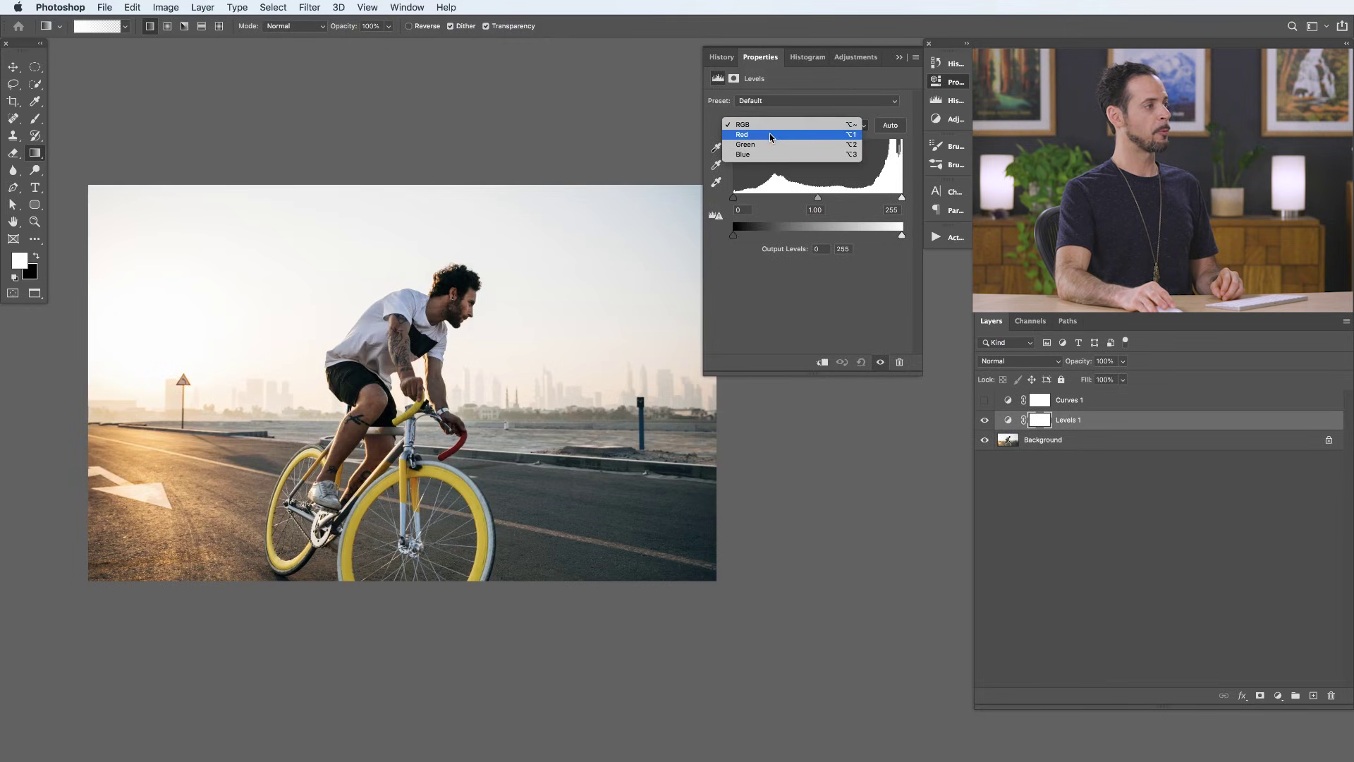
left_click(769, 134)
Try the Red channel's input levels, including black at 120, and its output levels, returning inputs to 0, 1.00, 255 and outputs to 0, 255.
left_click_drag(824, 197, 748, 198)
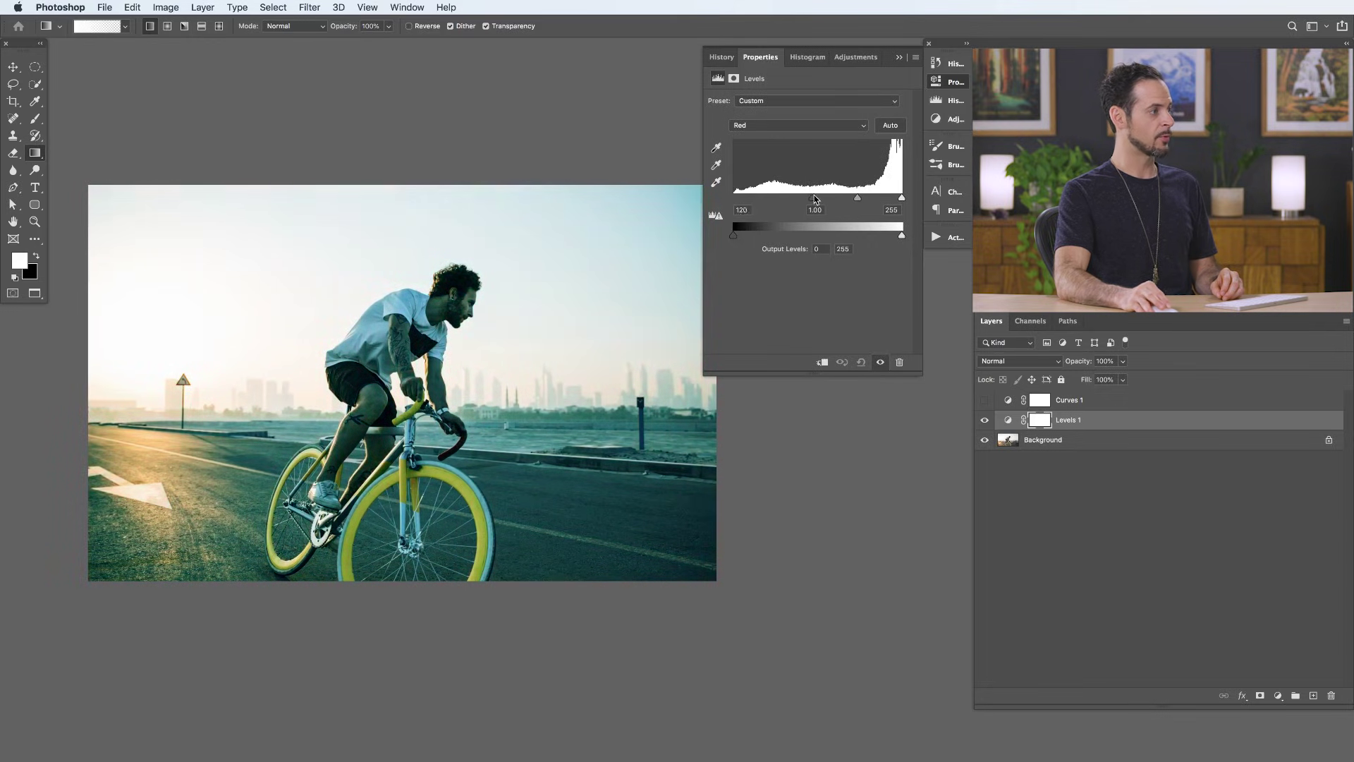
left_click_drag(796, 198, 688, 196)
left_click_drag(894, 199, 926, 202)
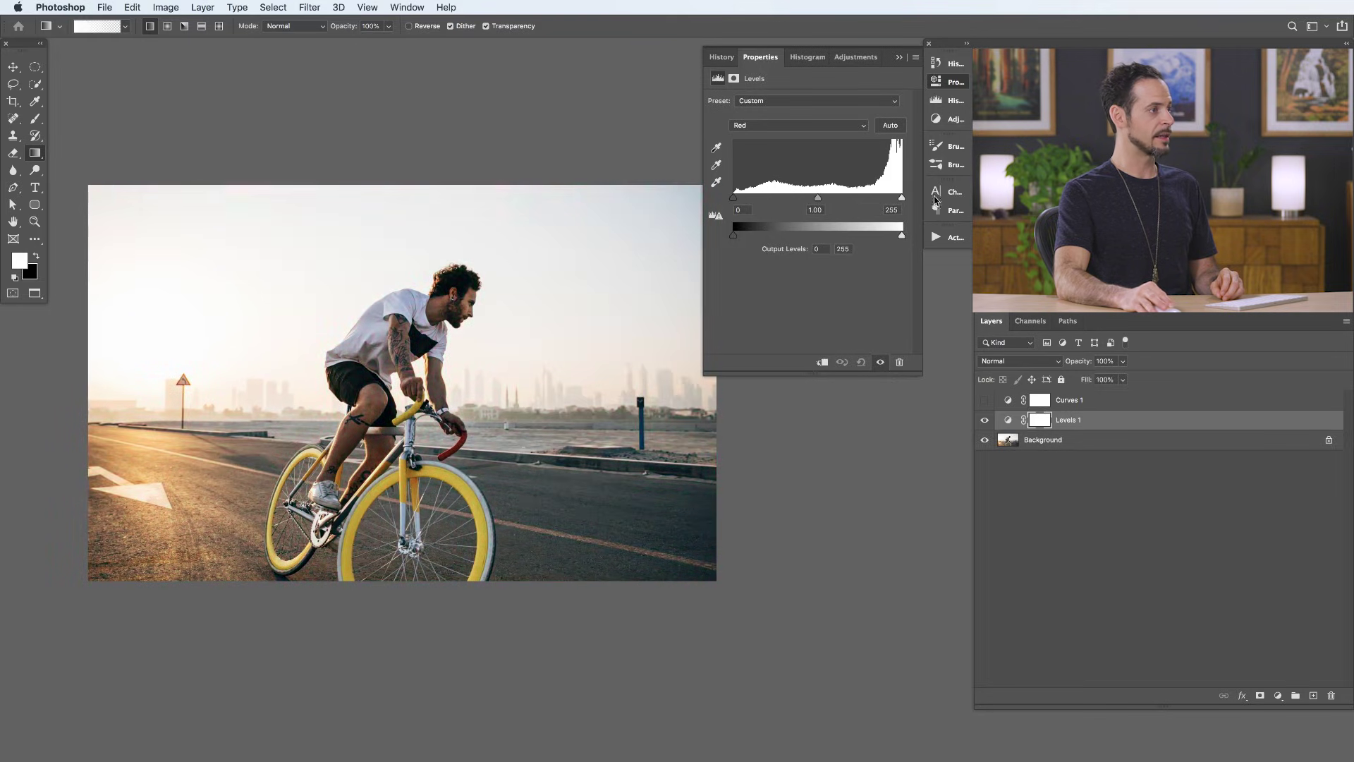
left_click_drag(751, 238, 707, 235)
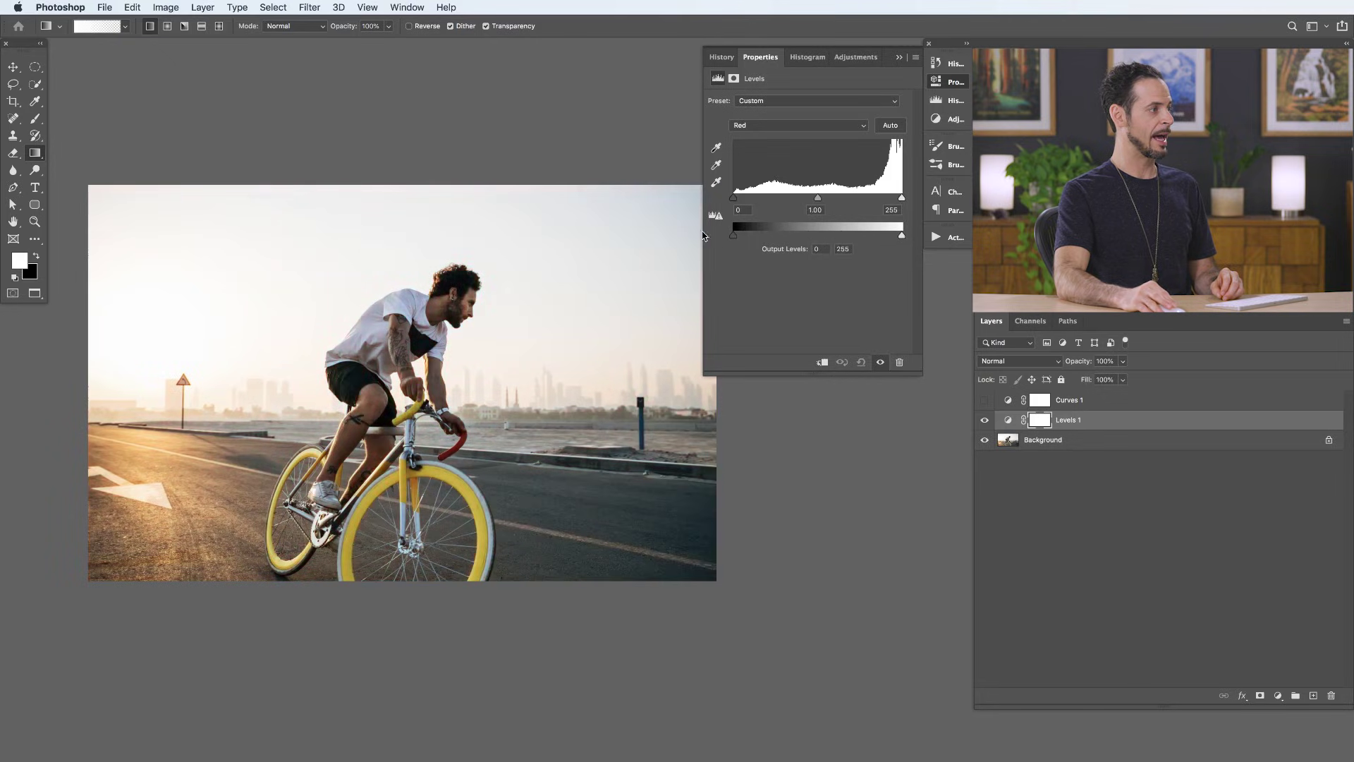
left_click_drag(901, 238, 937, 252)
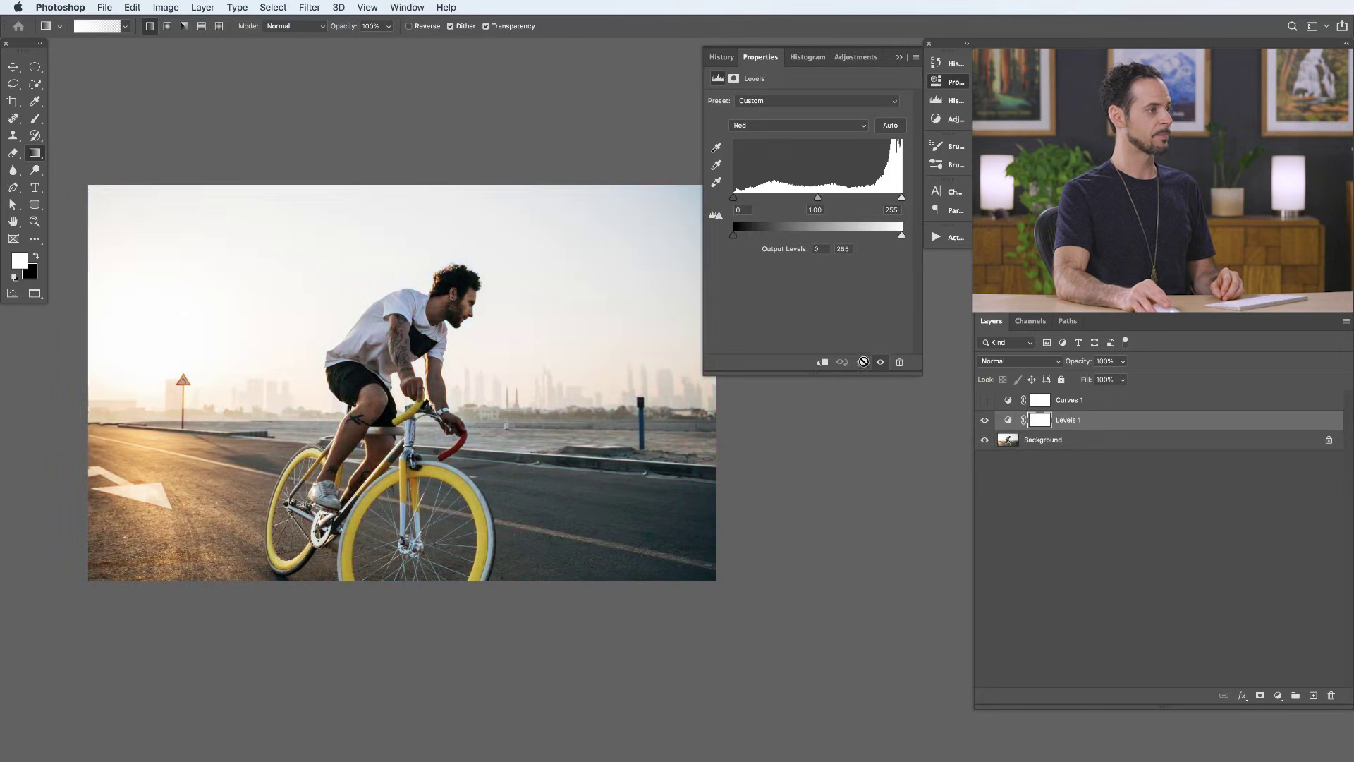
Try shifting the Green channel's black and white output levels on Levels 1, and reset the adjustment.
left_click(796, 125)
left_click(776, 135)
mouse_move(737, 236)
left_mouse_down()
mouse_move(832, 238)
mouse_move(734, 238)
left_mouse_up()
left_click_drag(897, 239, 808, 239)
left_click(862, 364)
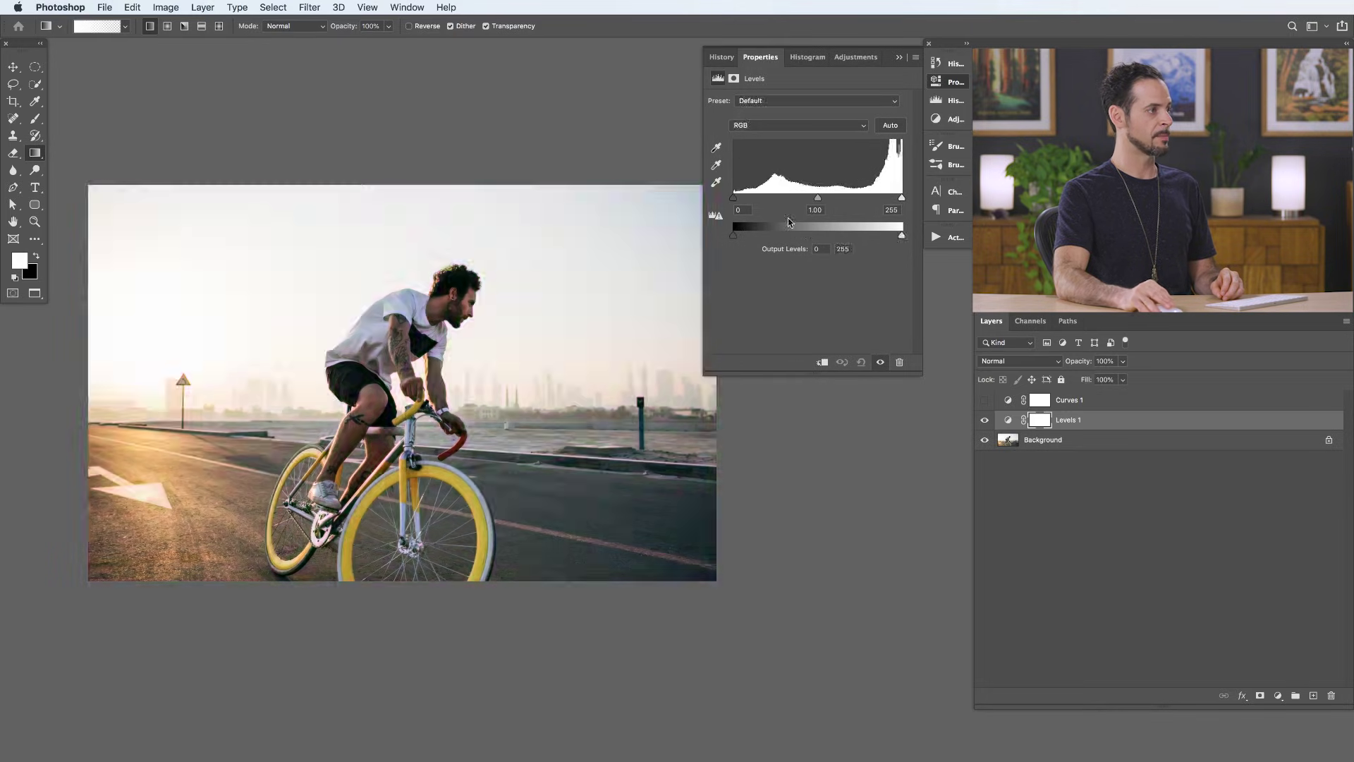
Try the Blue channel's output levels on Levels 1, lowering the white output to 66, and reset the adjustment.
left_click(746, 127)
left_click(753, 158)
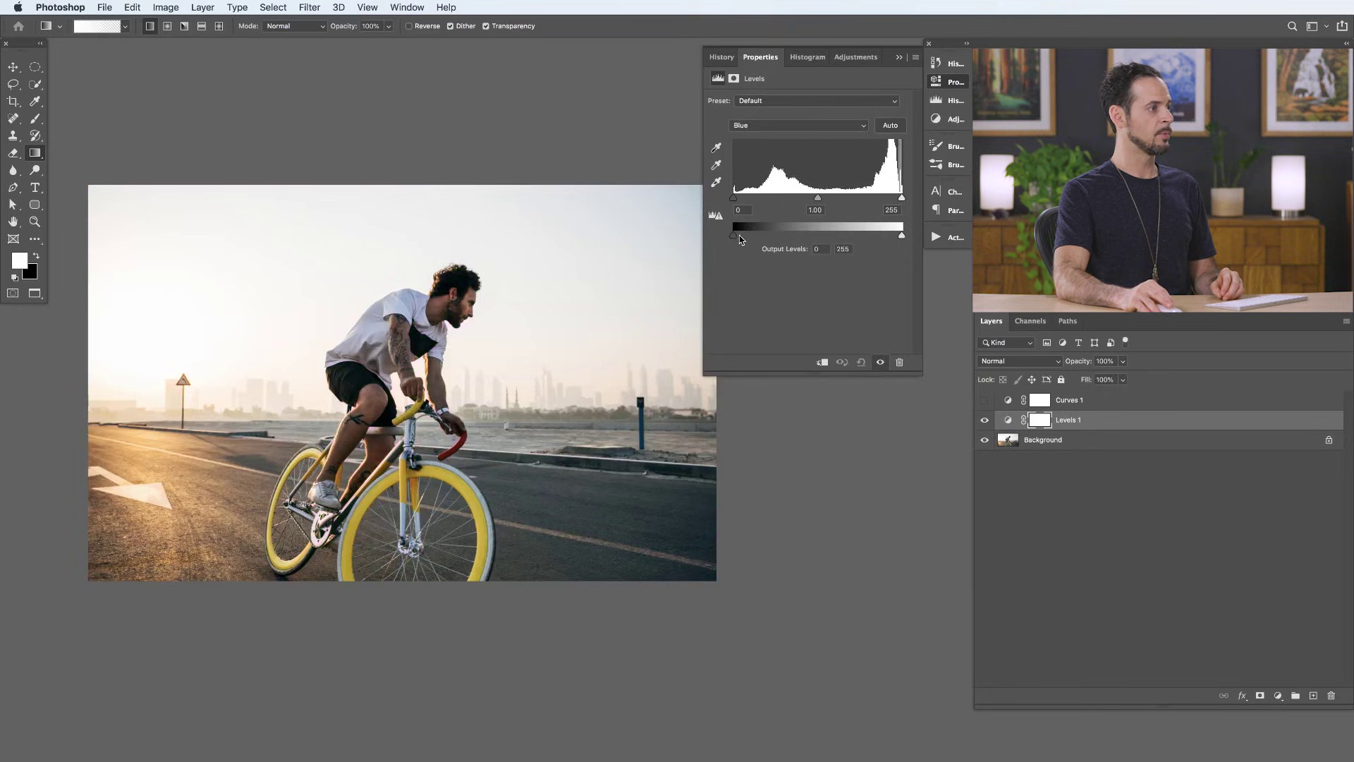
left_click_drag(791, 240, 692, 237)
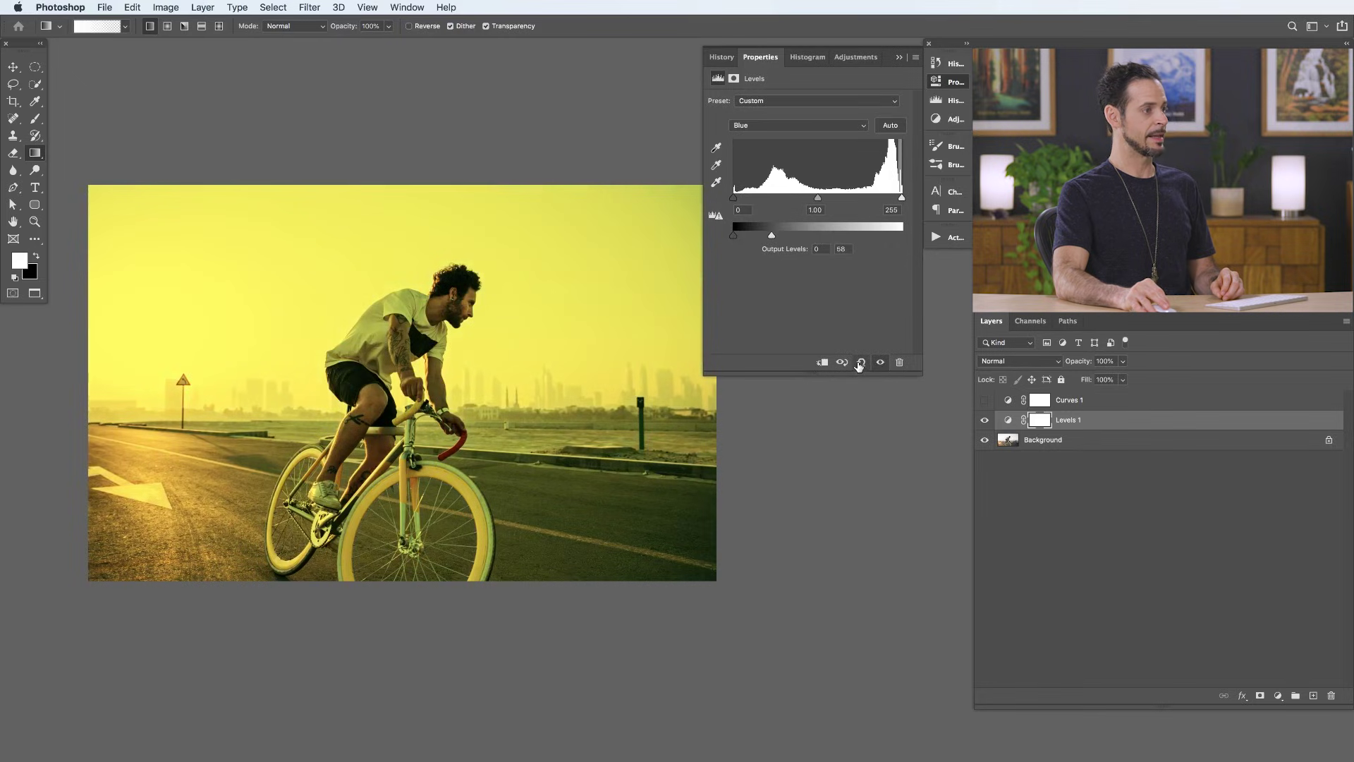
left_click(861, 363)
Hide Levels 1, show Curves 1, and open the Curves 1 adjustment for editing.
left_click(983, 420)
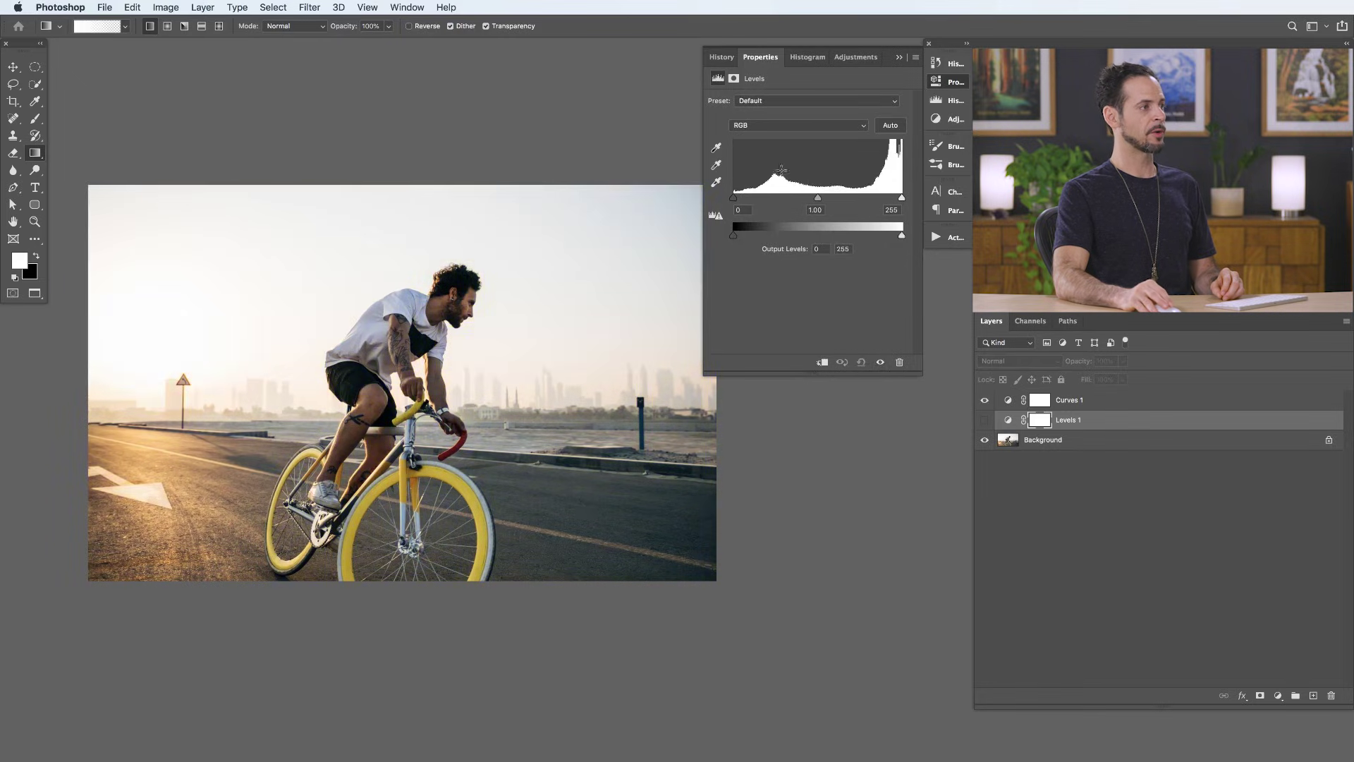
left_click(762, 128)
left_click(762, 138)
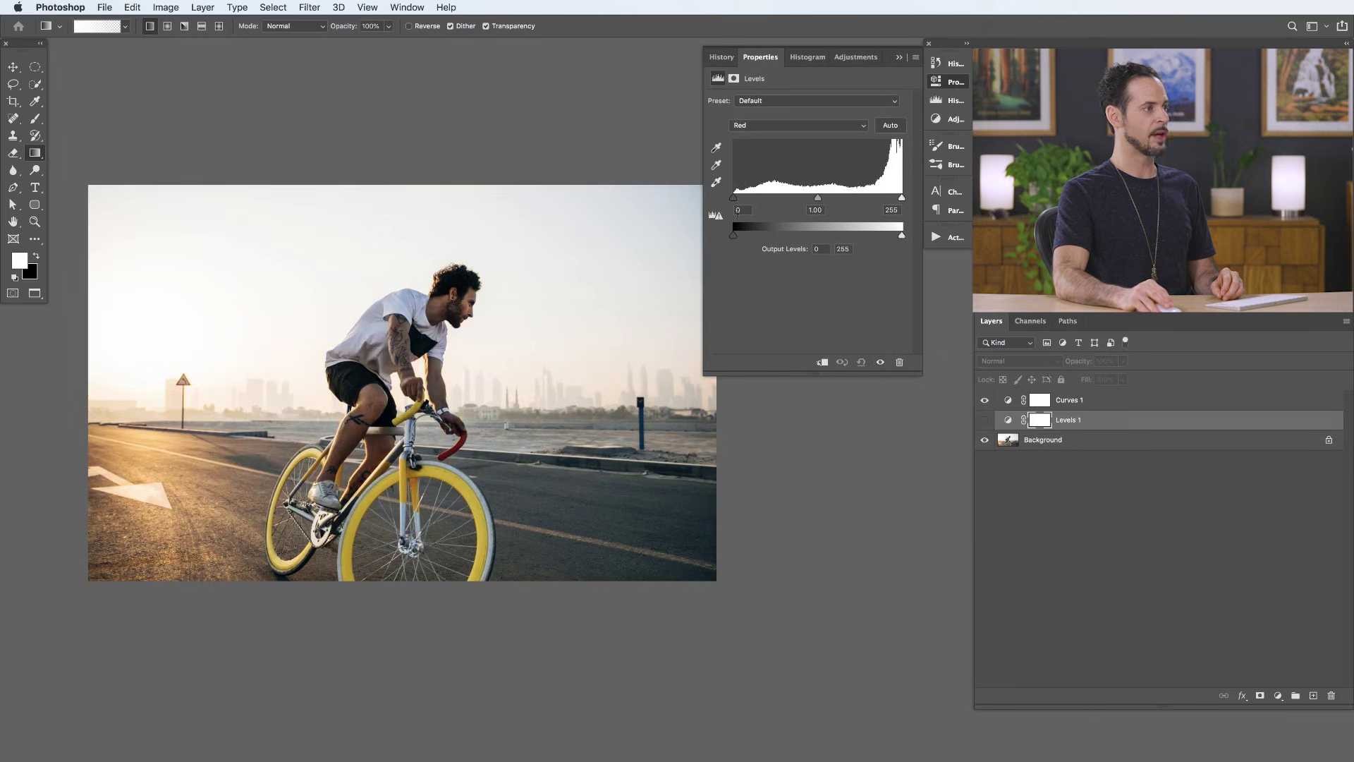
left_click(1004, 407)
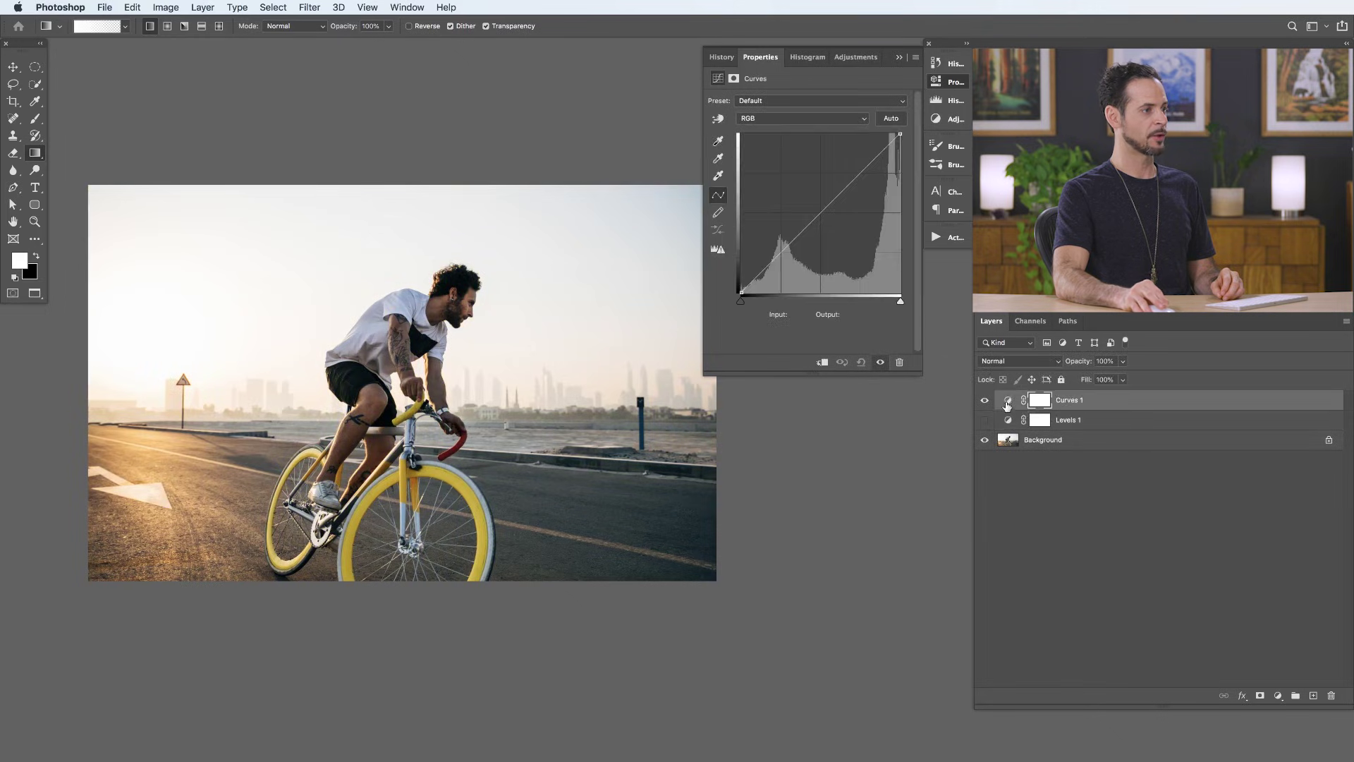
Try the Red curve with its black point at input 149, output 88 and white point at 217, 161, and reset the curves.
left_click(755, 119)
left_click(756, 132)
left_click_drag(740, 292, 833, 238)
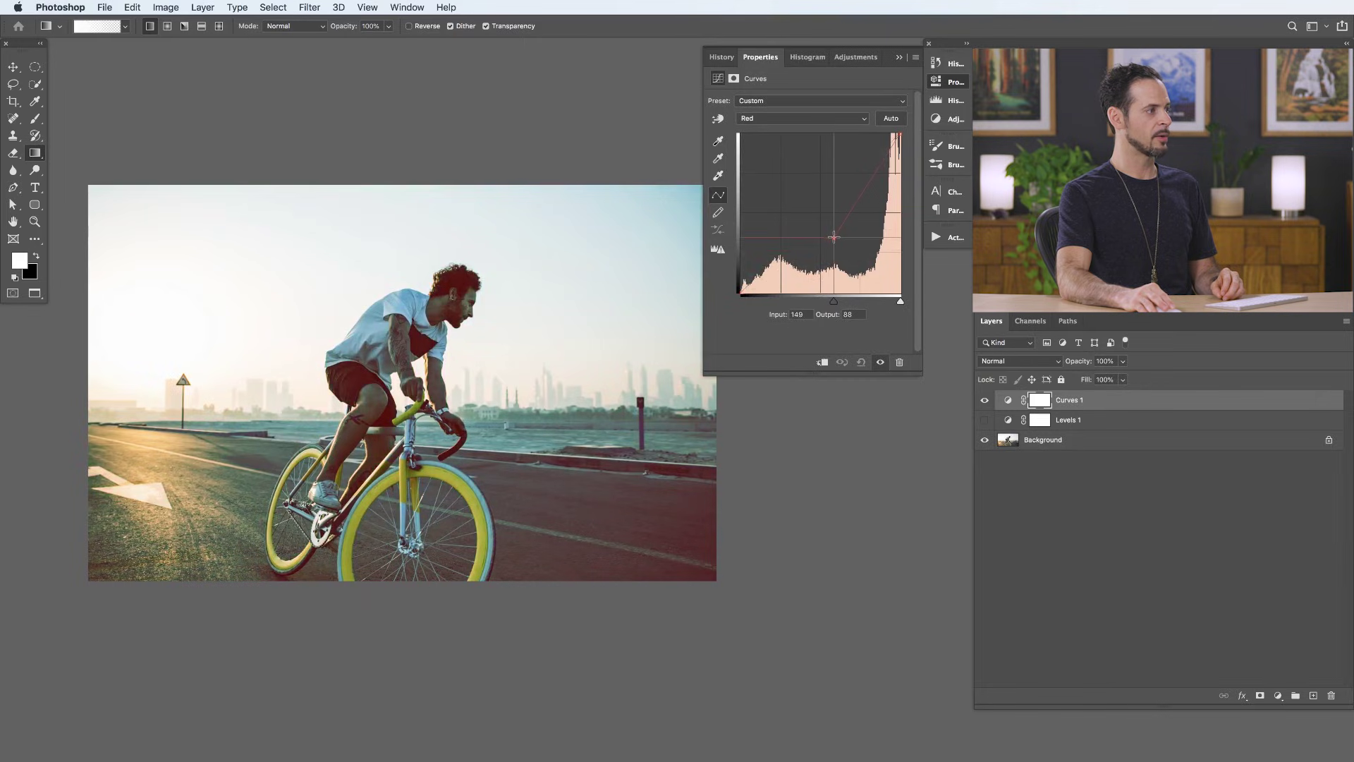
left_click_drag(900, 141, 873, 199)
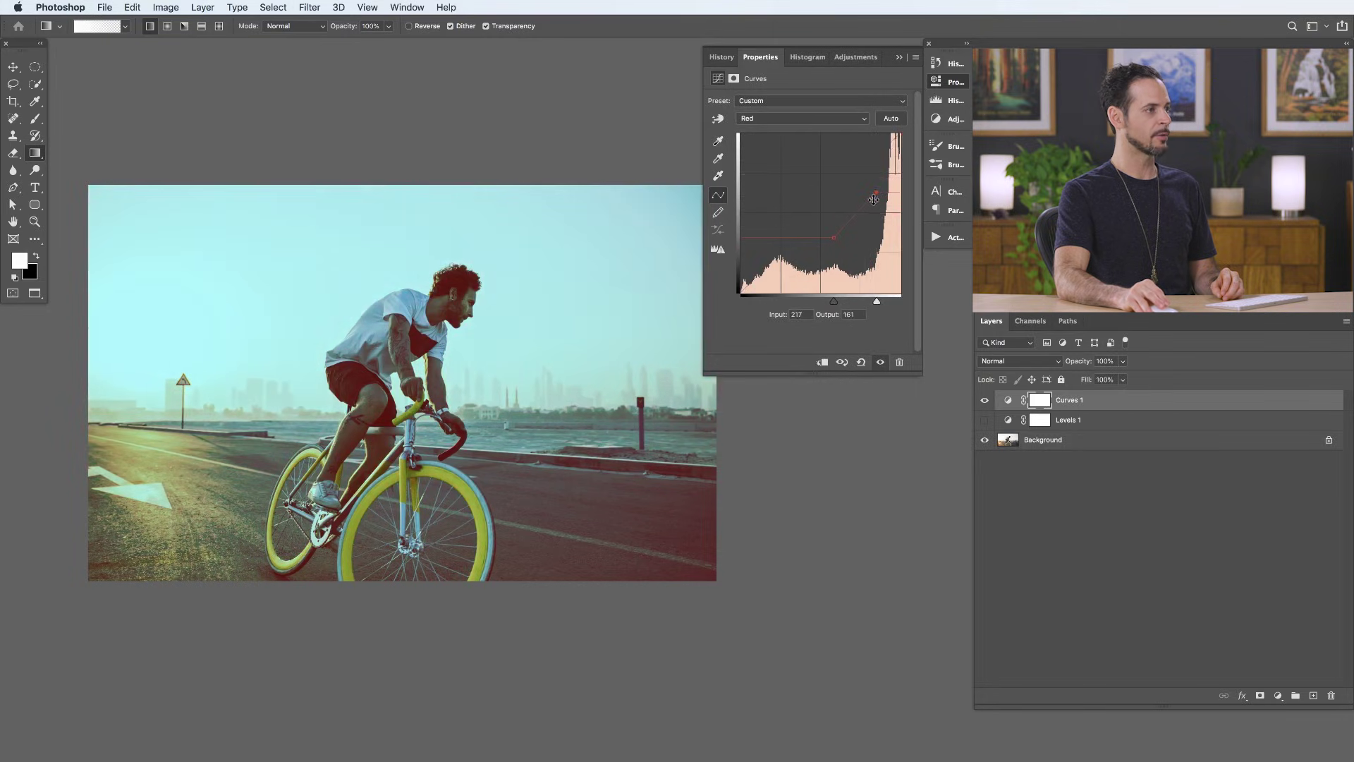
mouse_move(862, 227)
left_mouse_down()
mouse_move(846, 193)
mouse_move(868, 223)
left_mouse_up()
left_click(861, 362)
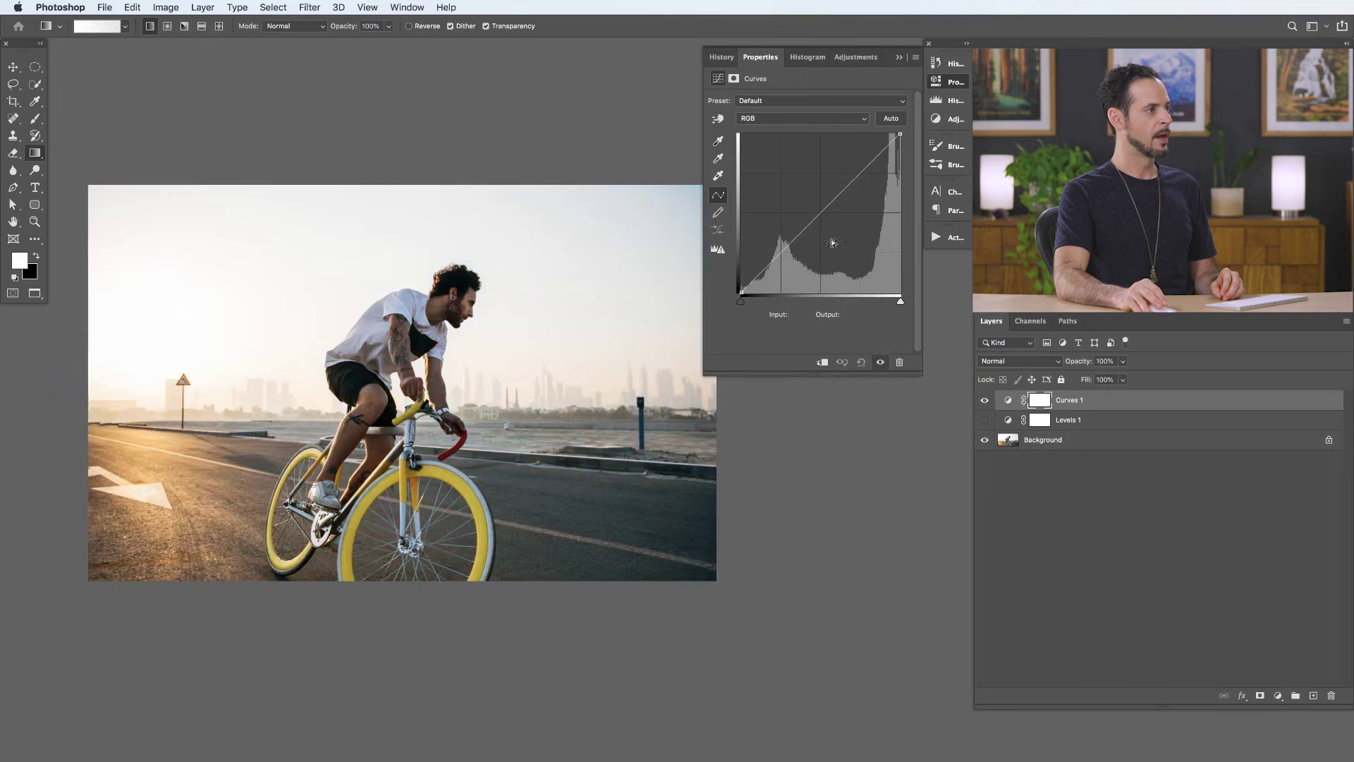
Try moving the black and white end points of the Green curve, returning both to their original positions.
left_click(778, 120)
left_click(776, 140)
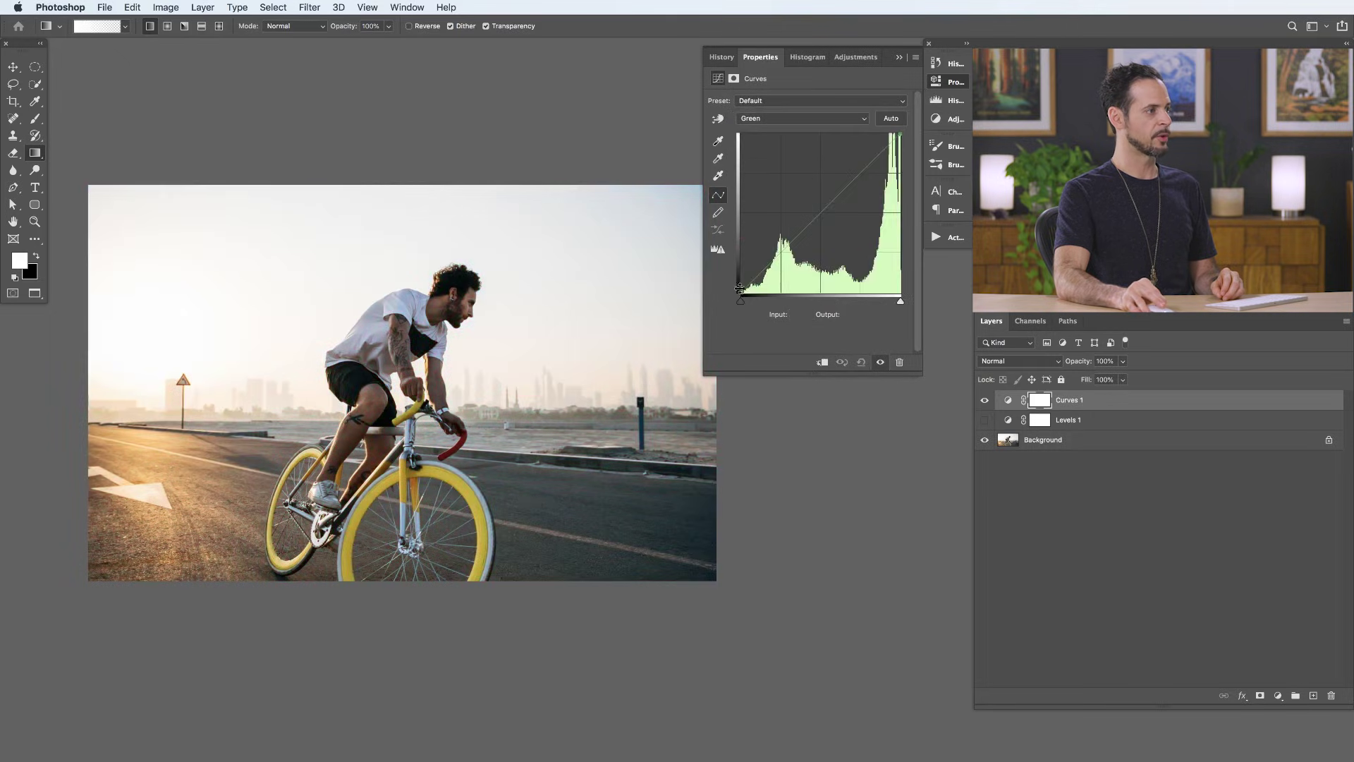
mouse_move(741, 290)
left_mouse_down()
mouse_move(732, 234)
mouse_move(715, 304)
mouse_move(803, 305)
mouse_move(721, 300)
left_mouse_up()
mouse_move(901, 134)
left_mouse_down()
mouse_move(841, 128)
mouse_move(900, 134)
mouse_move(900, 183)
mouse_move(900, 134)
left_mouse_up()
Try moving the Blue curve's end points, returning them to 0, 0 and 255, 255.
left_click(825, 120)
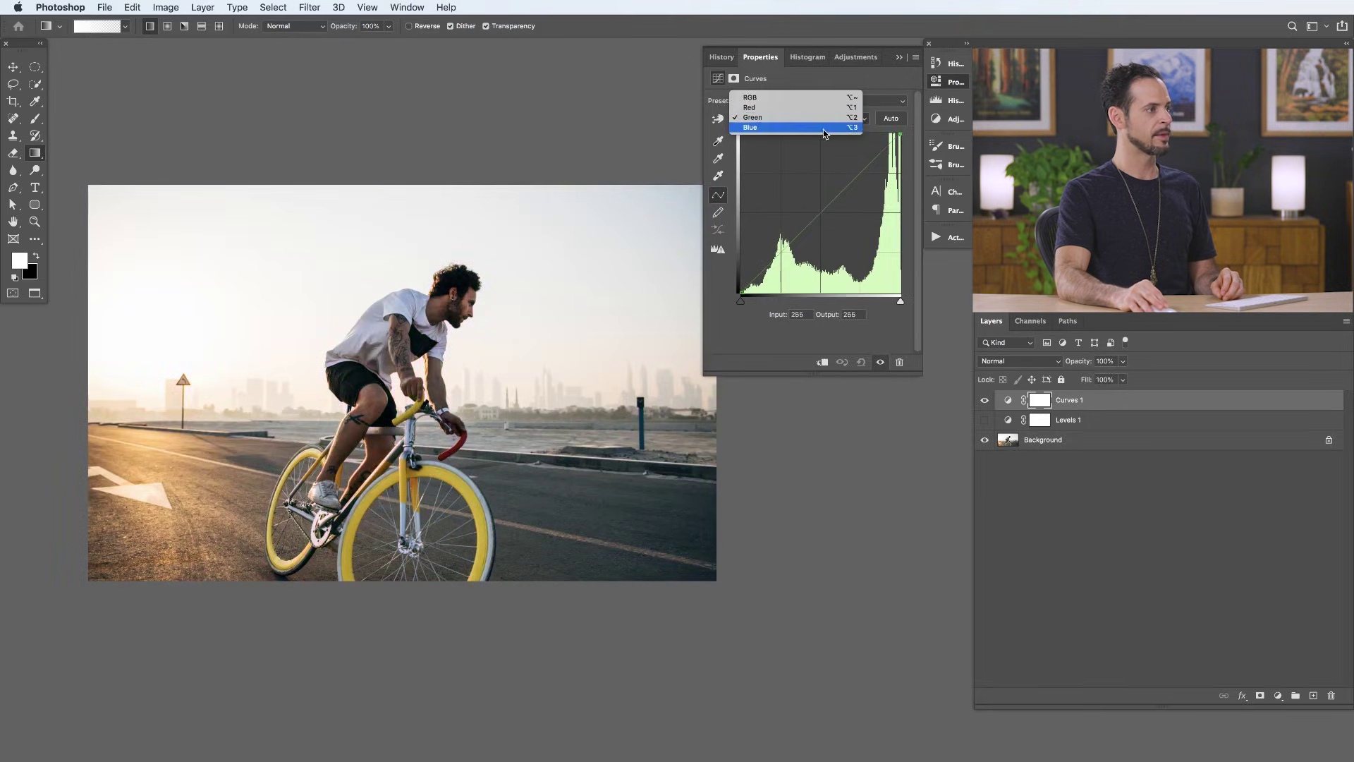
left_click(823, 128)
mouse_move(737, 275)
left_mouse_down()
mouse_move(737, 242)
mouse_move(738, 292)
mouse_move(769, 292)
mouse_move(739, 292)
left_mouse_up()
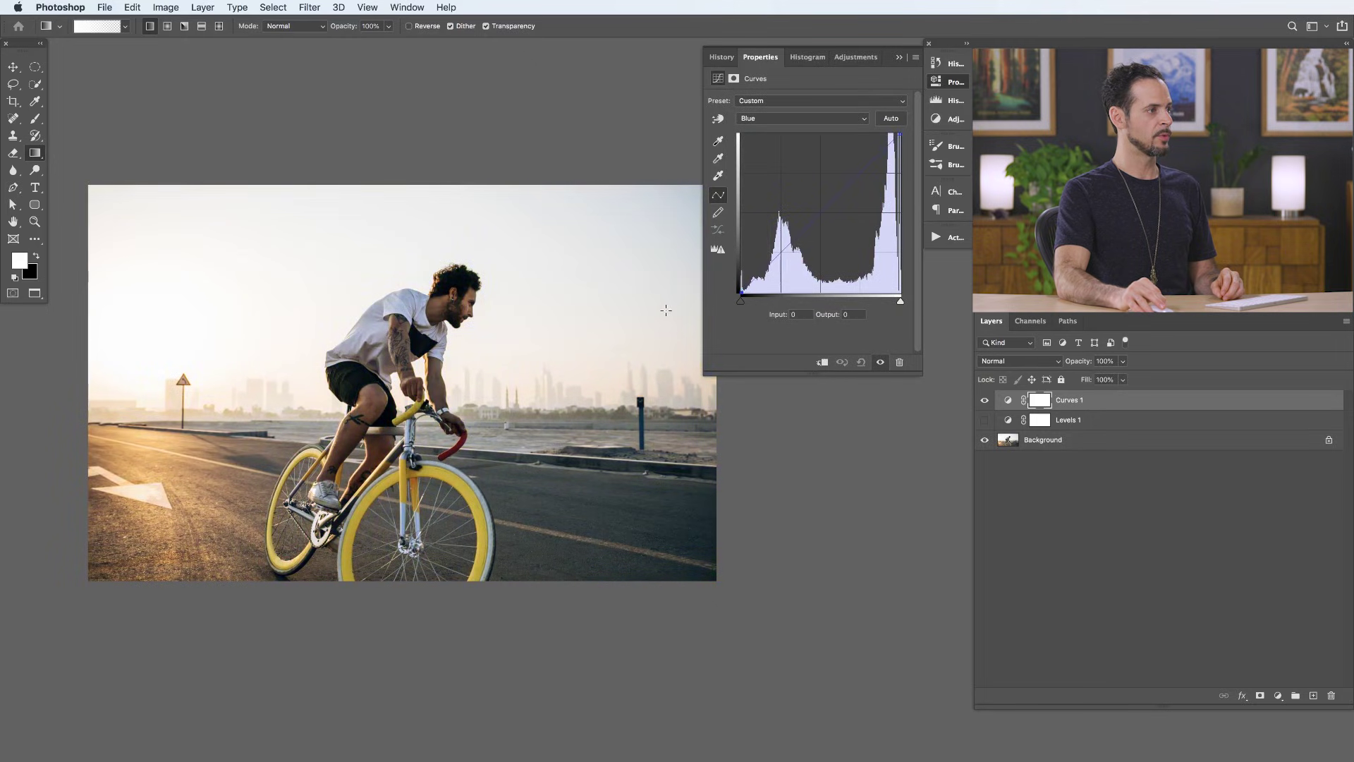
mouse_move(899, 134)
left_mouse_down()
mouse_move(814, 118)
mouse_move(899, 134)
mouse_move(899, 212)
mouse_move(899, 134)
left_mouse_up()
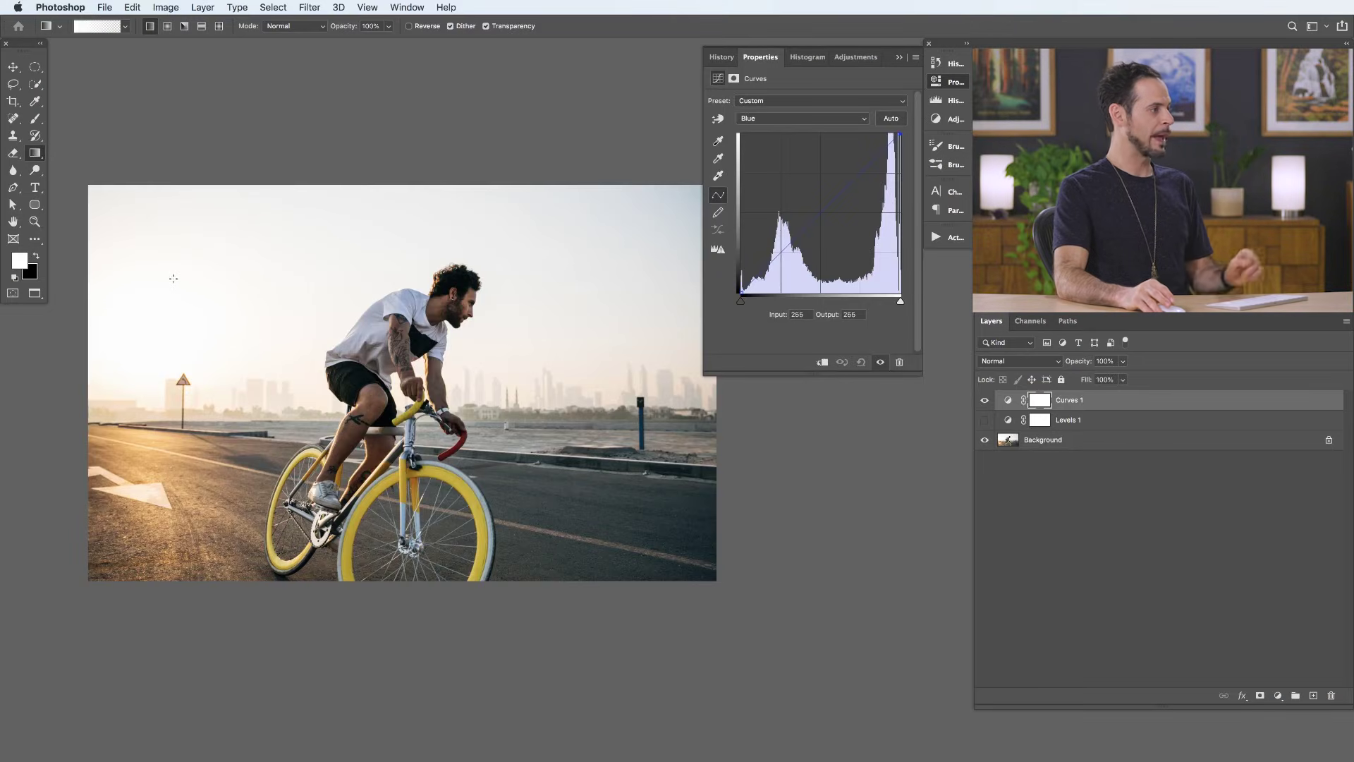
Raise the Red curve's black point to output 90 and add a point at input 59, output about 158.
left_click(768, 118)
left_click(765, 98)
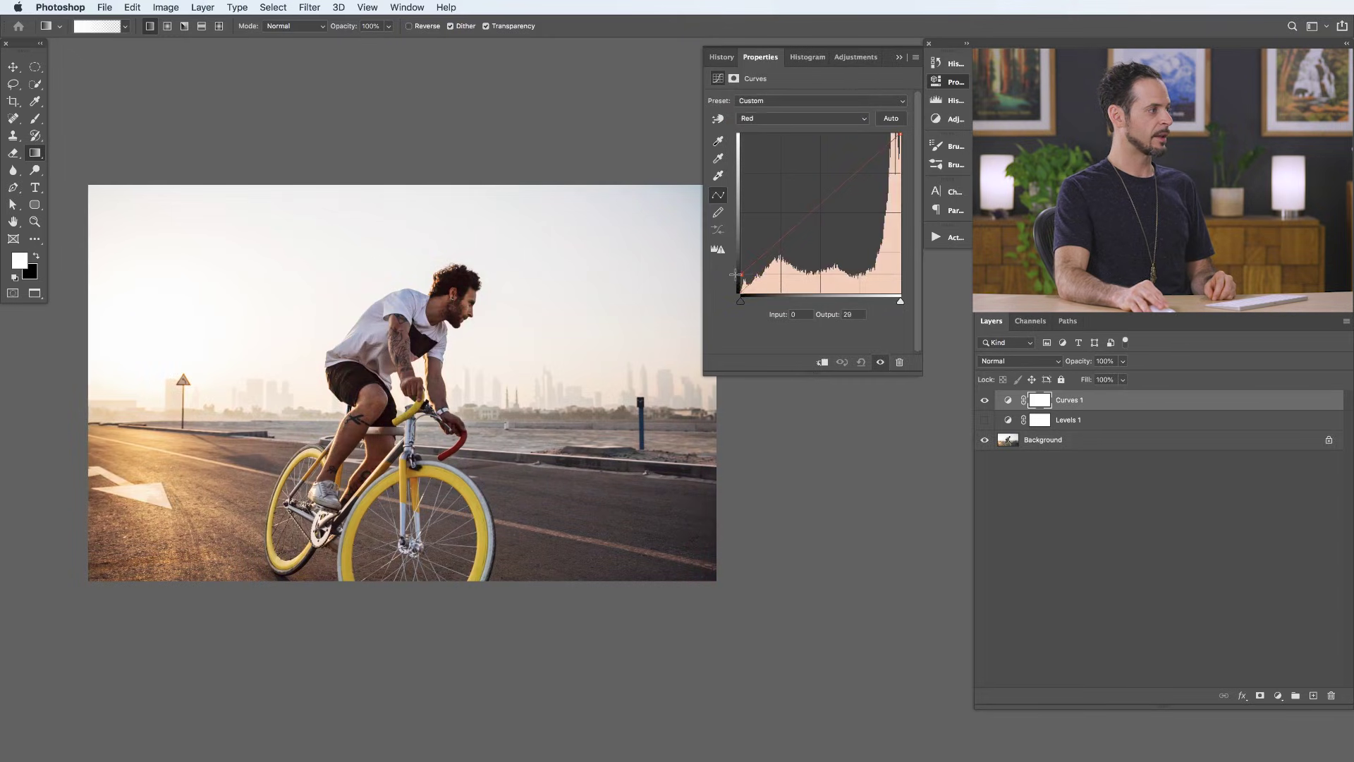
left_click_drag(734, 258, 733, 236)
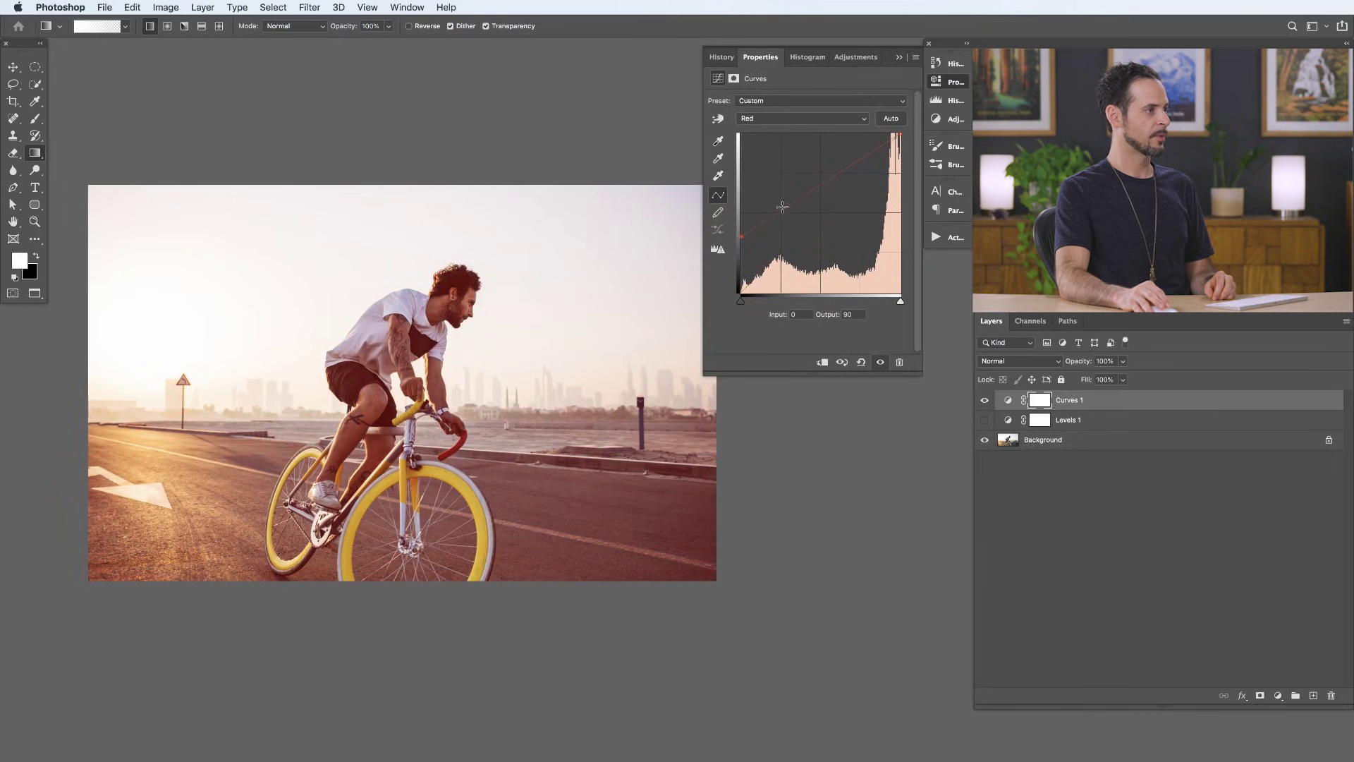
left_click_drag(778, 204, 777, 199)
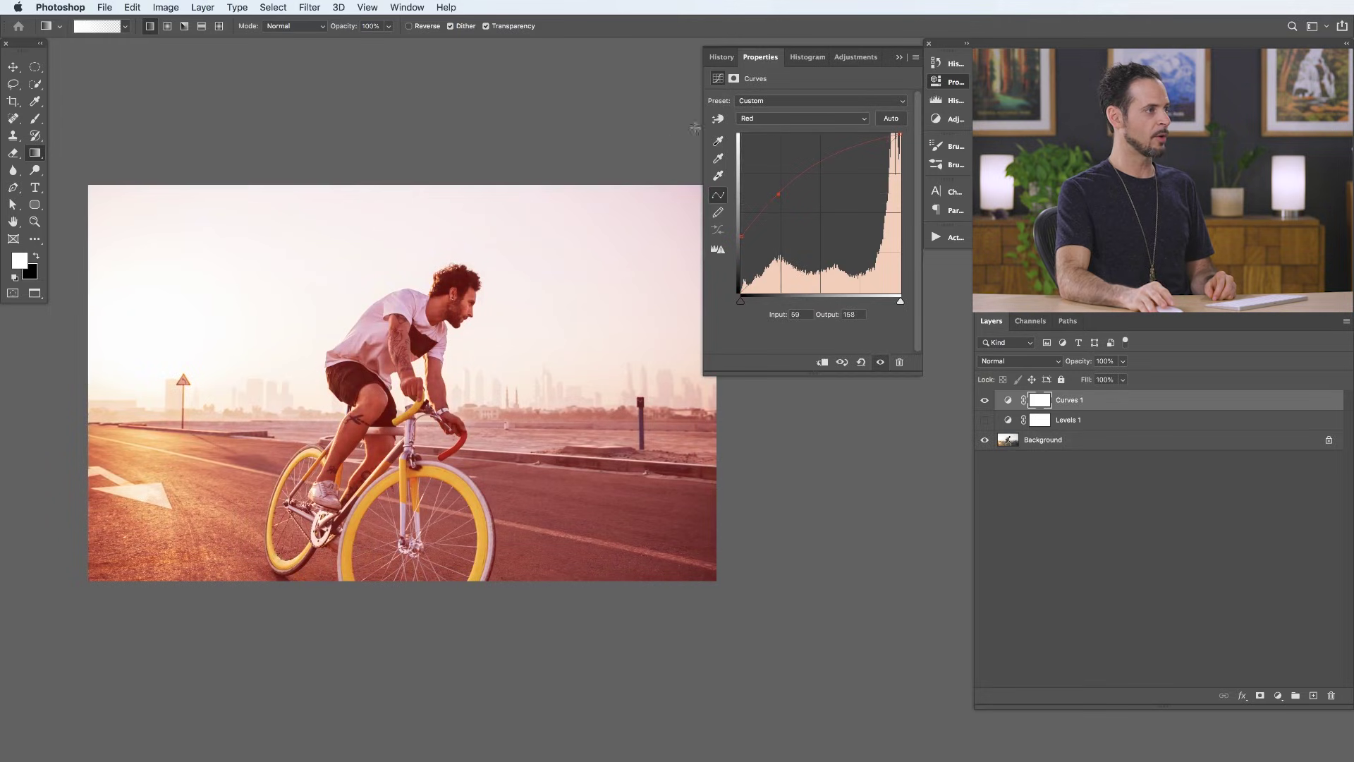
Pull the Blue curve down with a point at input 158, output 84, and compare the photo with and without Curves 1.
left_click(748, 119)
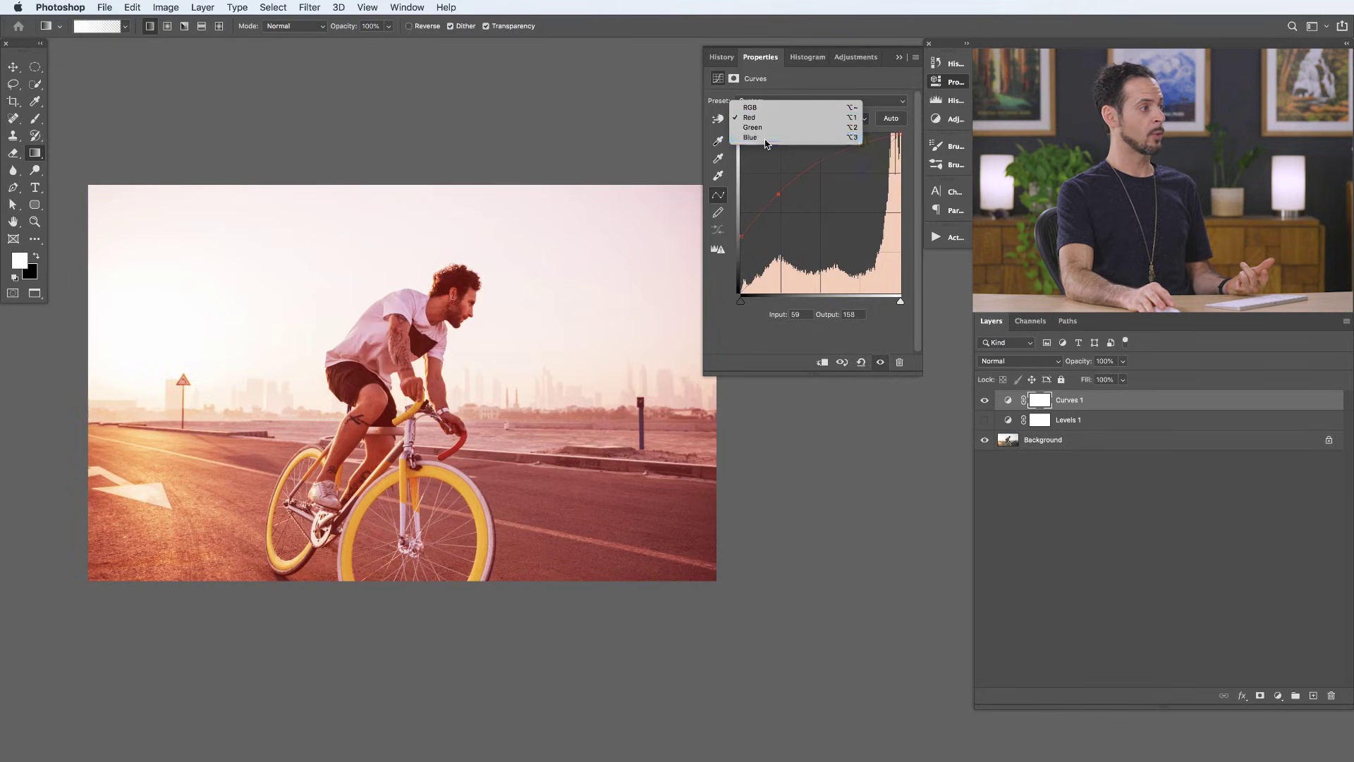
left_click(767, 138)
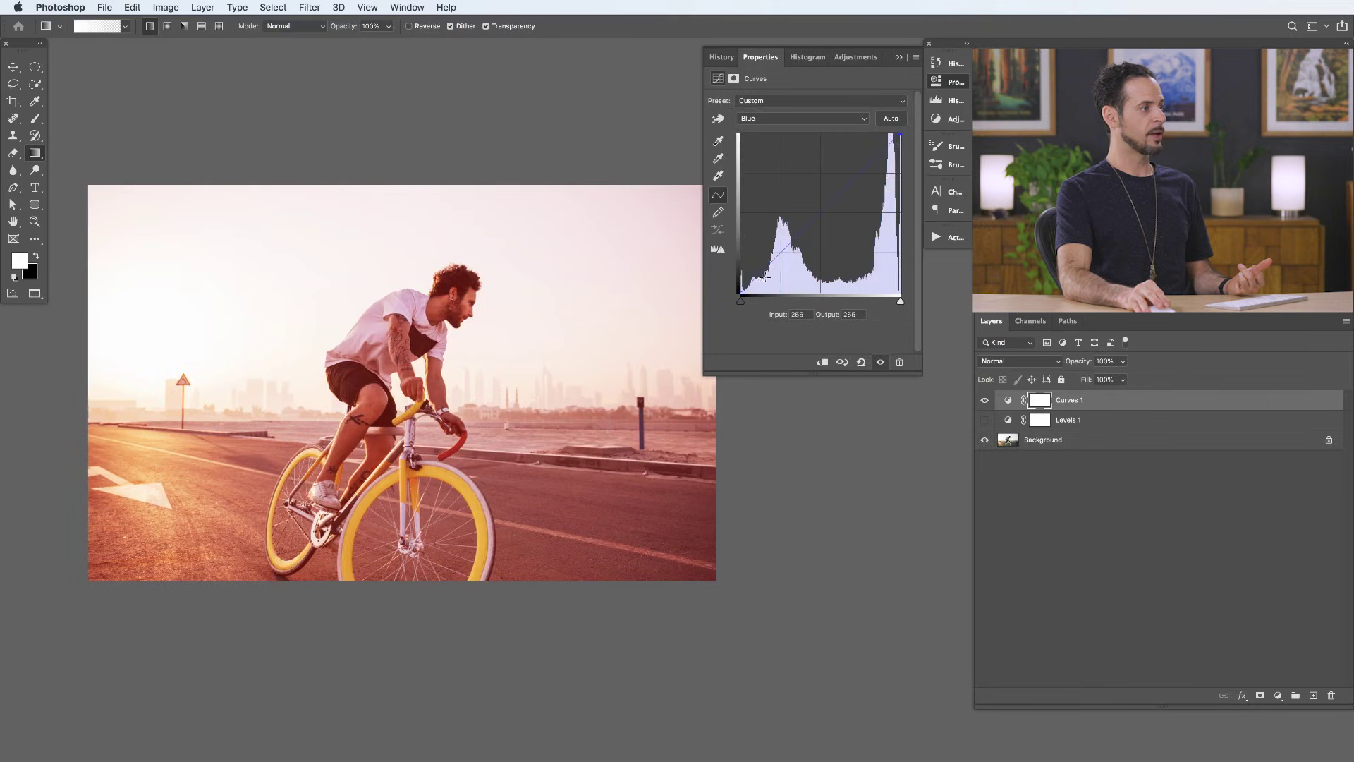
left_click_drag(818, 222, 840, 237)
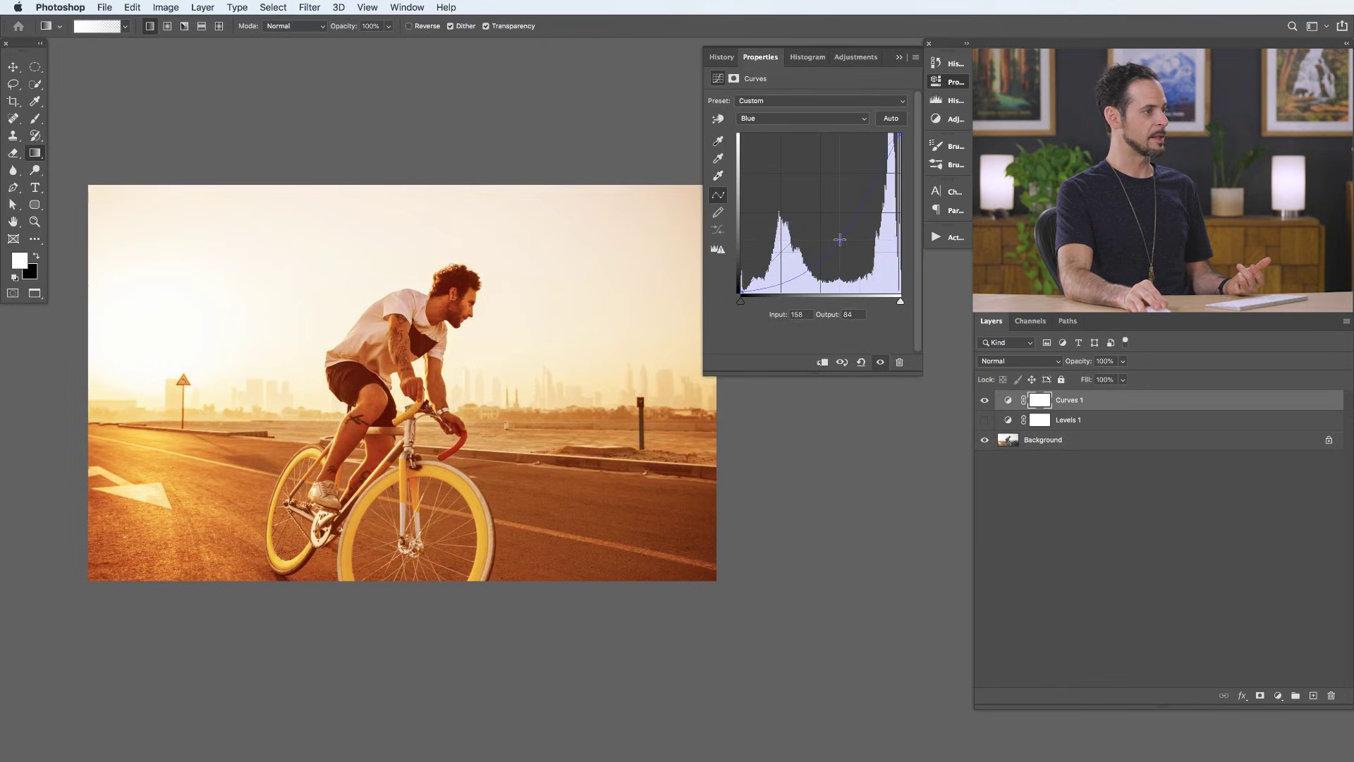
left_click(985, 401)
left_click(986, 402)
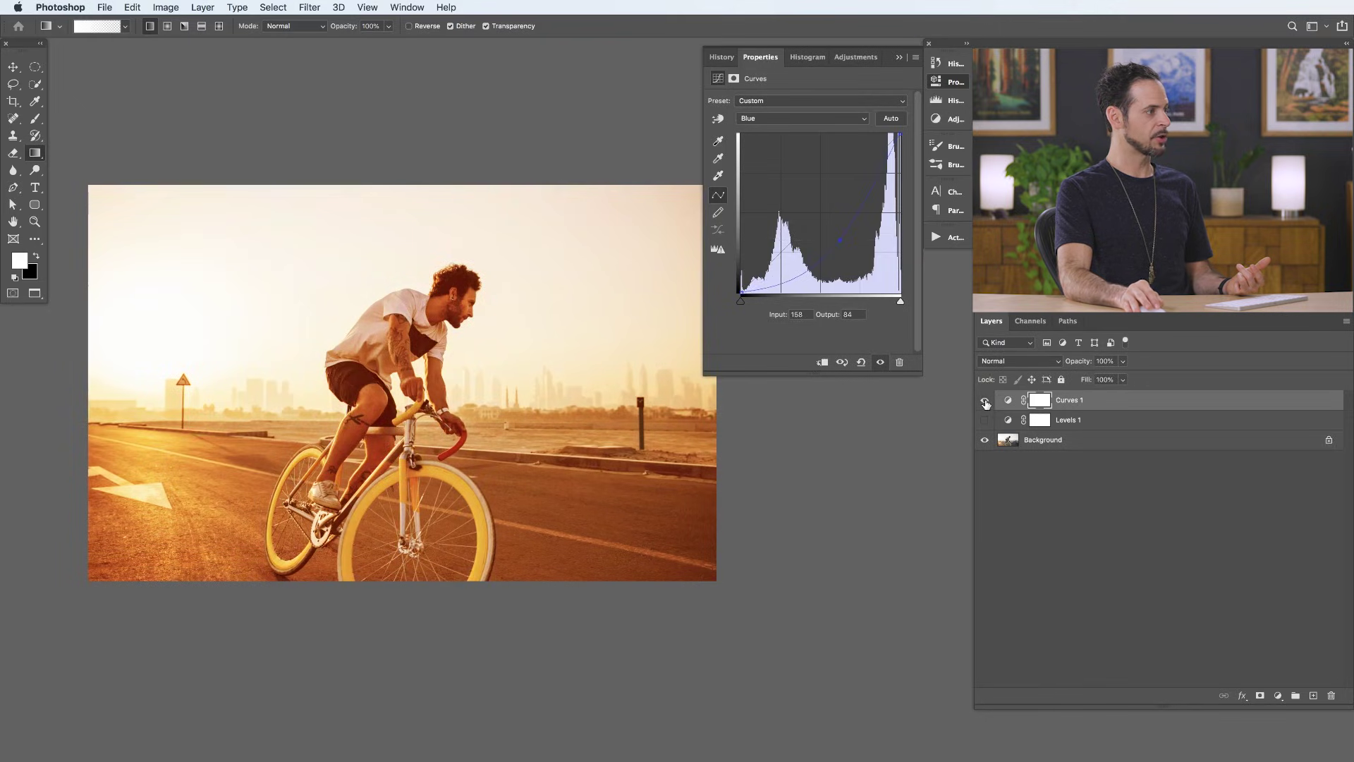
left_click(985, 402)
left_click(985, 401)
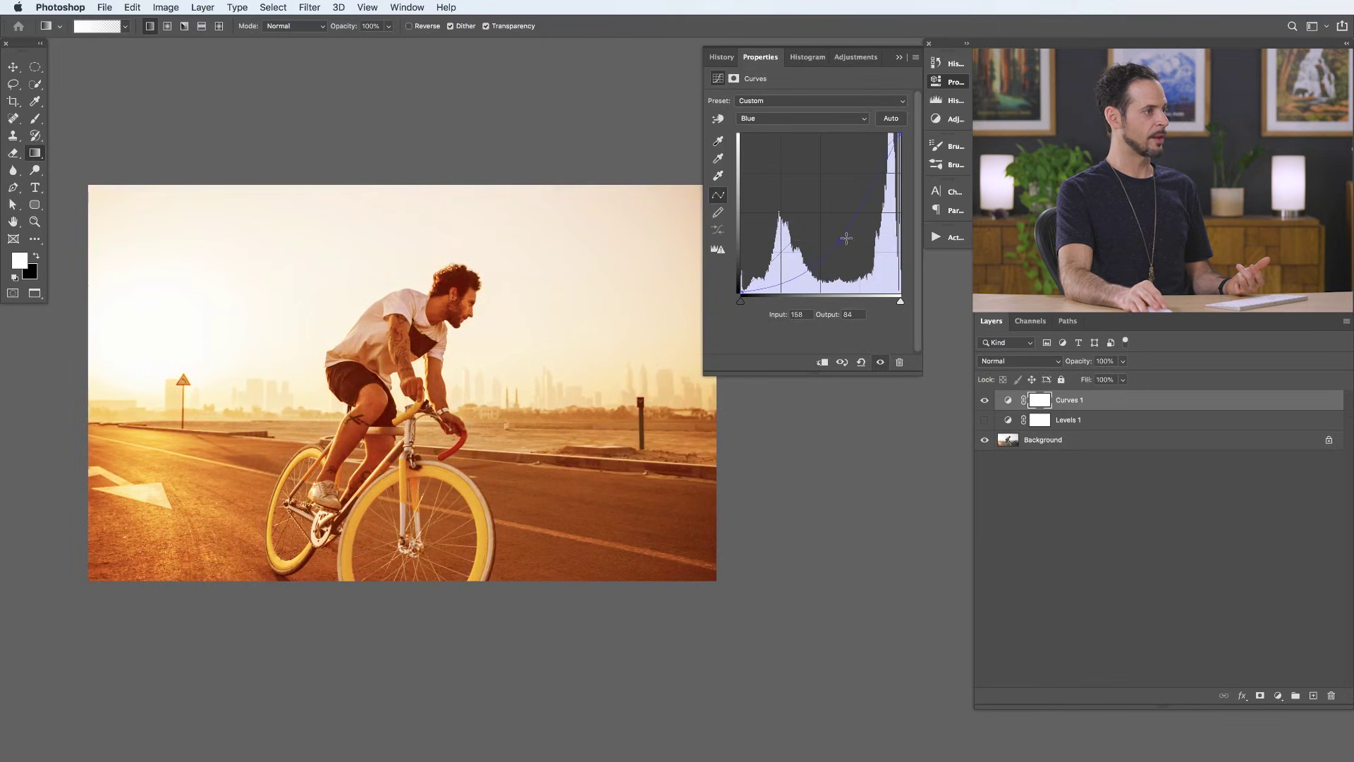
Raise the Blue curve's middle point slightly, lower its white point to output 225, and compare the photo with and without Curves 1.
left_click_drag(828, 227, 826, 225)
left_click(985, 401)
left_click(985, 402)
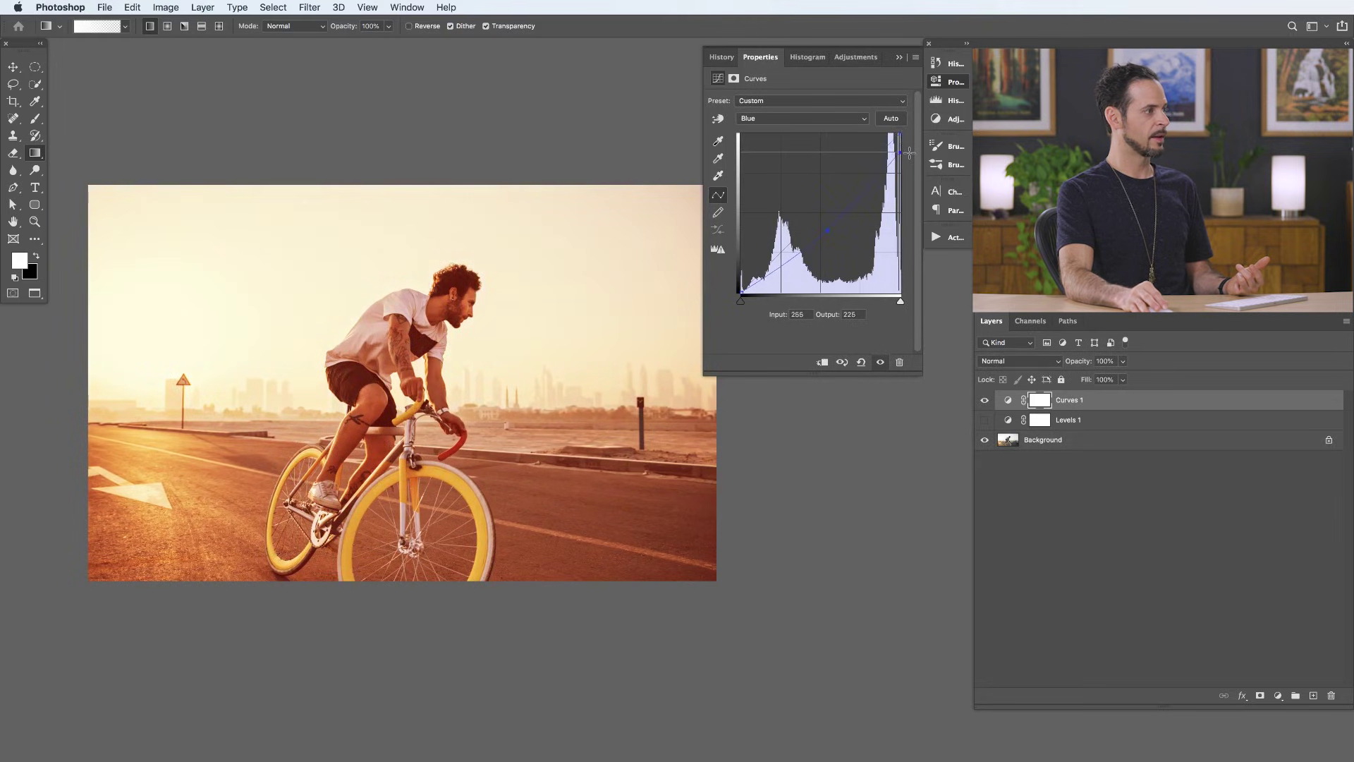
left_click(985, 400)
left_click(985, 400)
left_click(985, 400)
left_click(985, 401)
left_click(985, 401)
left_click(985, 401)
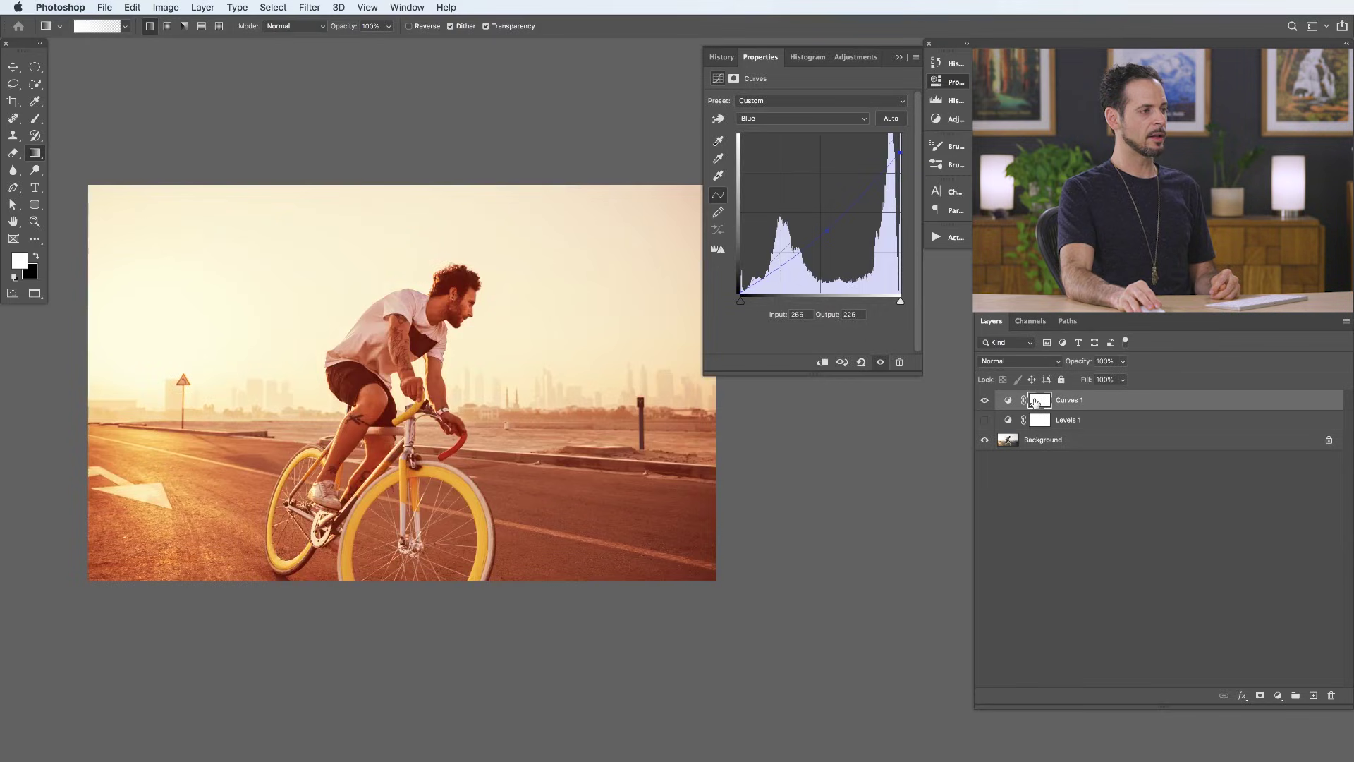
Invert the Curves 1 layer mask and set the Gradient tool to a radial Foreground to Transparent gradient.
left_click(1036, 400)
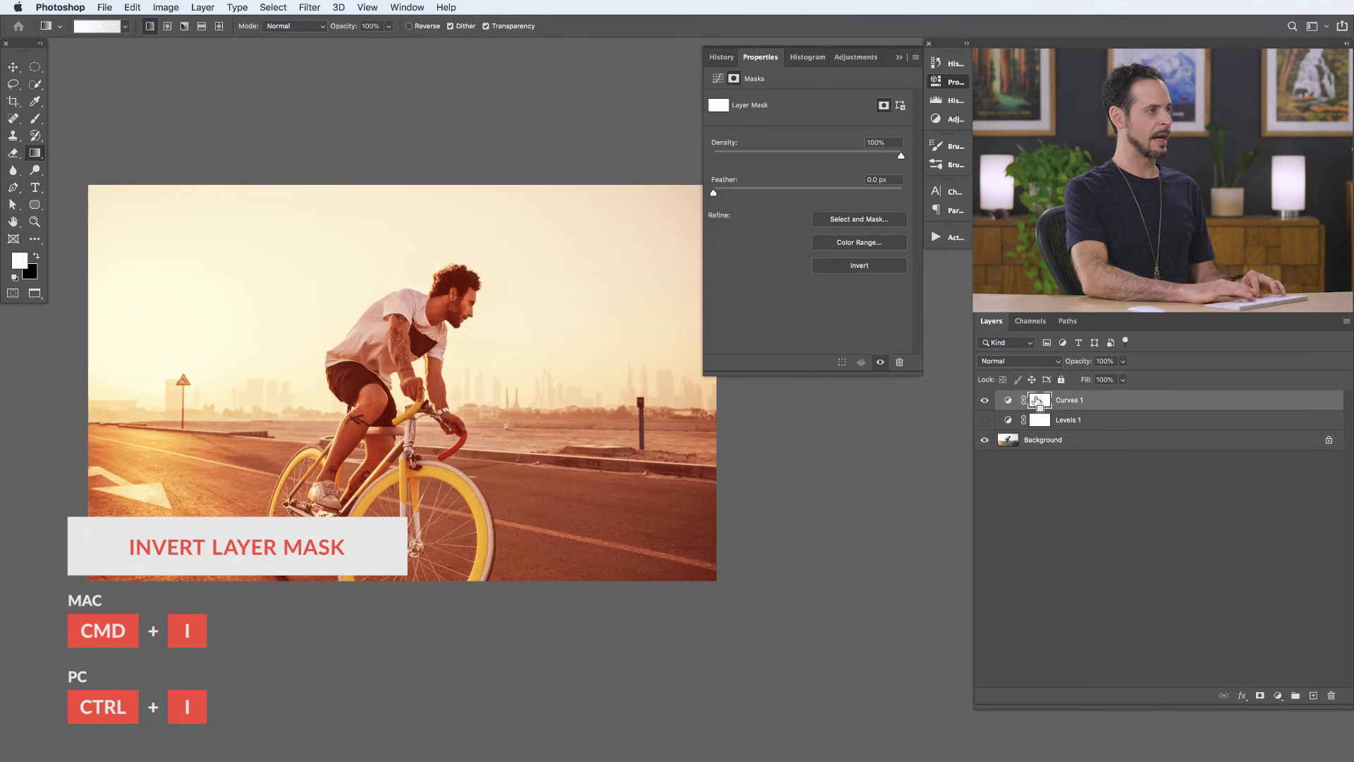
key("super+i")
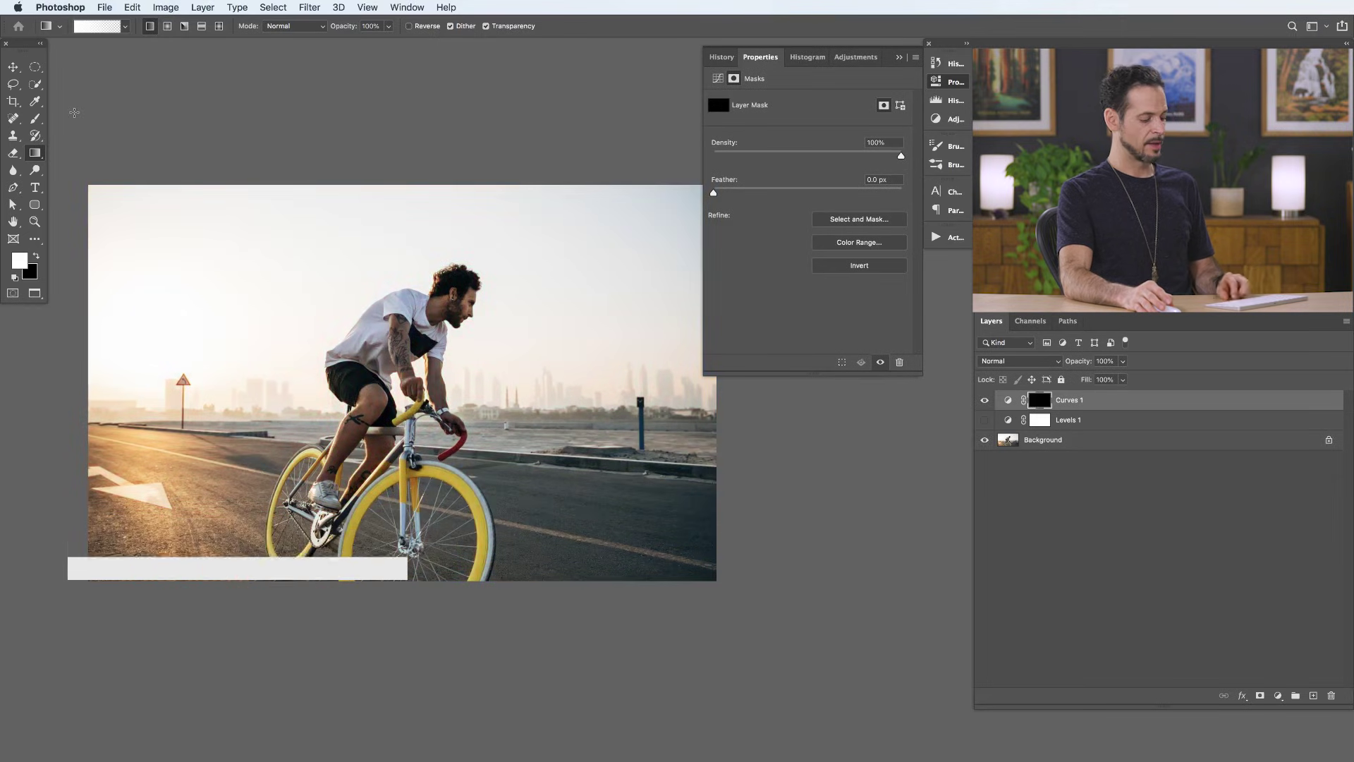
left_click(125, 29)
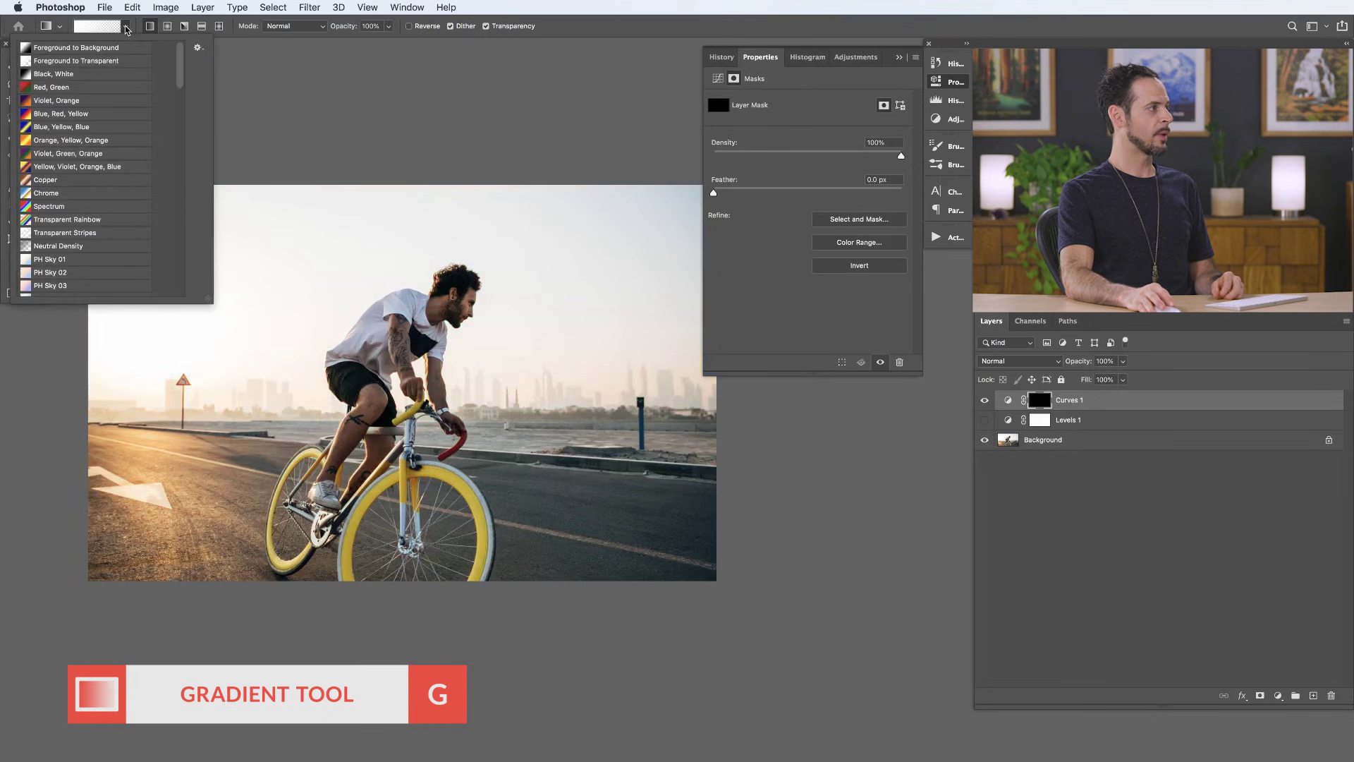
left_click(76, 61)
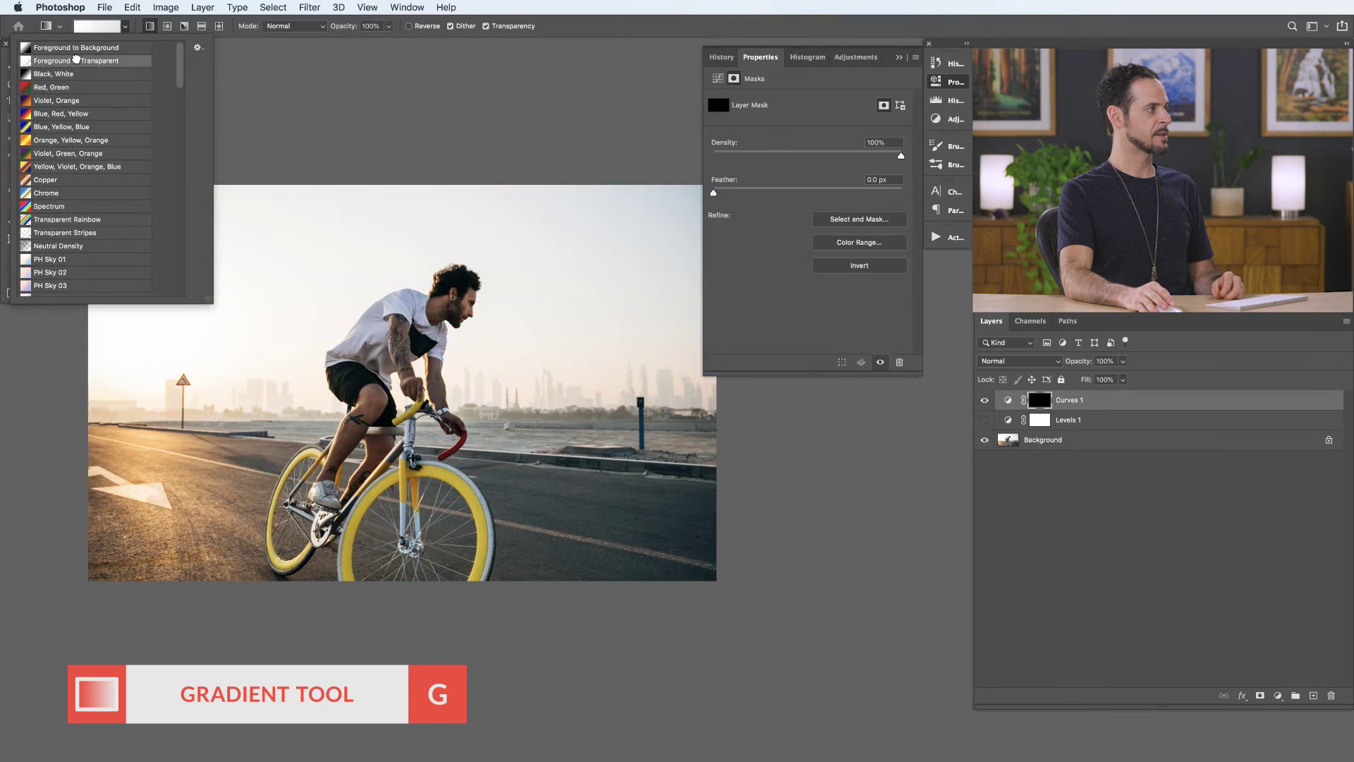
left_click(248, 67)
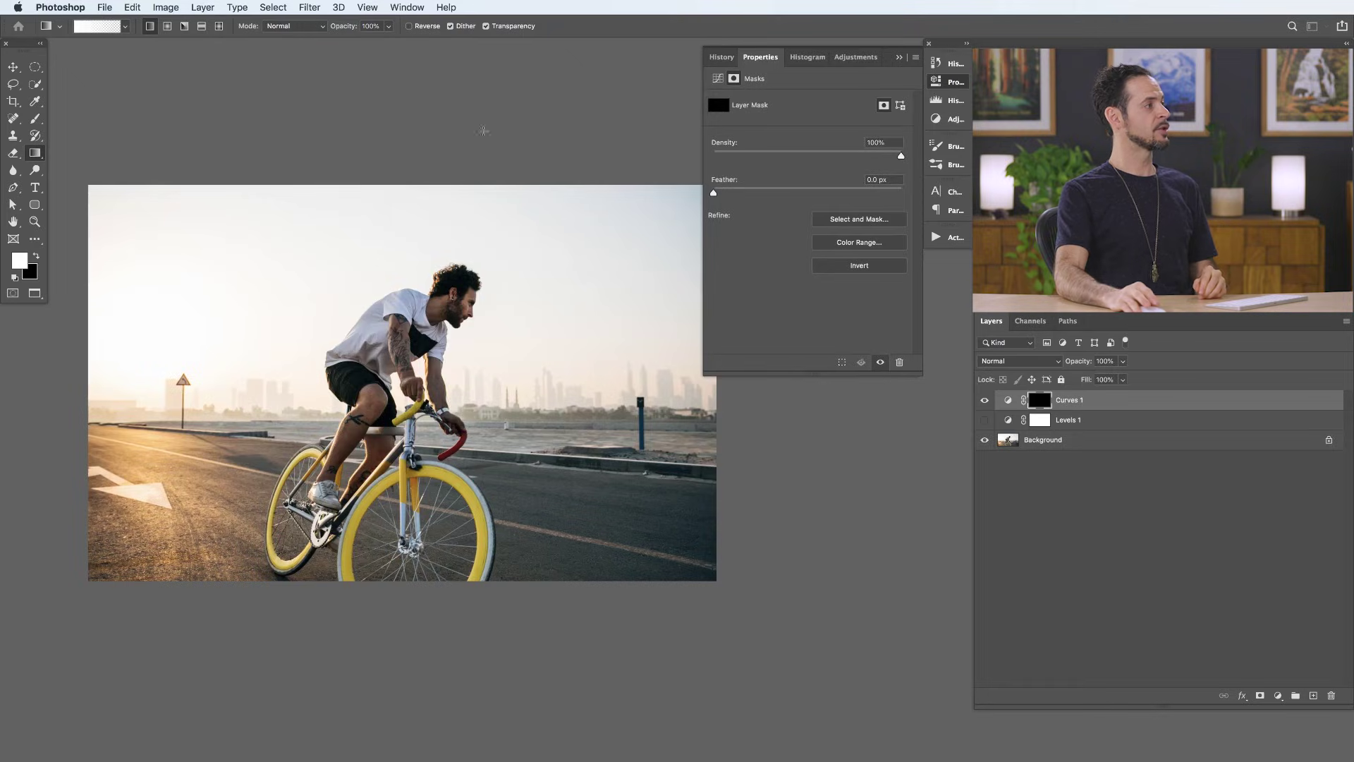
left_click(167, 29)
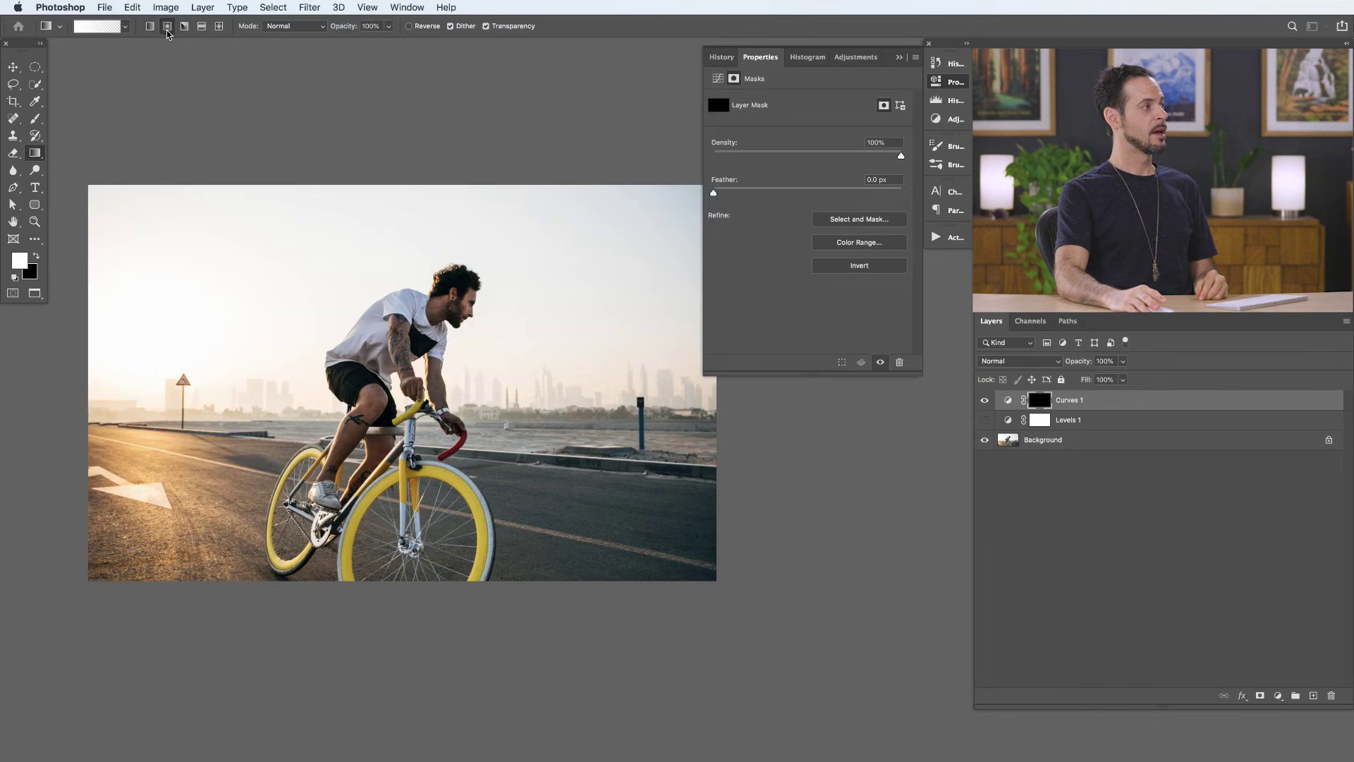
Draw white radial gradients on the Curves 1 mask to reveal the warm glow over the photo's left side, and inspect the mask alone.
left_click(953, 84)
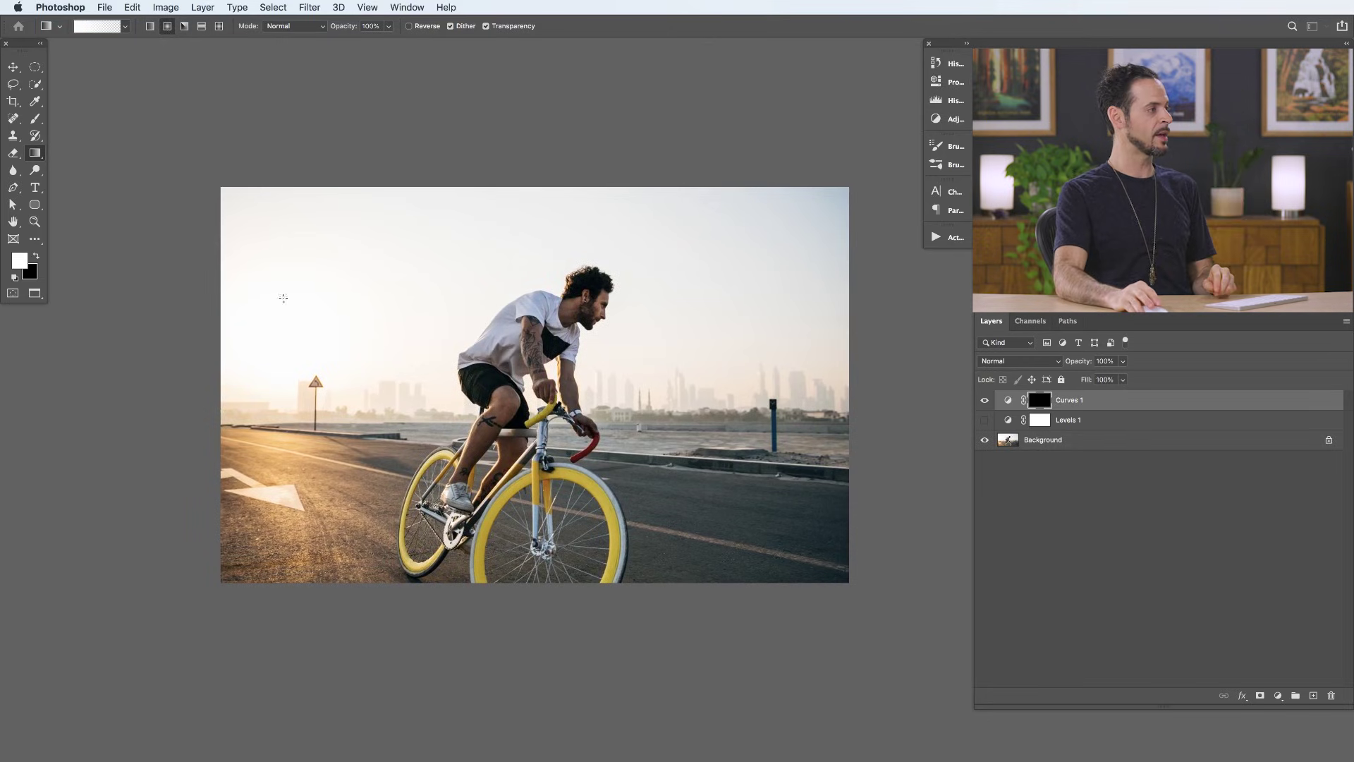
left_click_drag(430, 333, 852, 438)
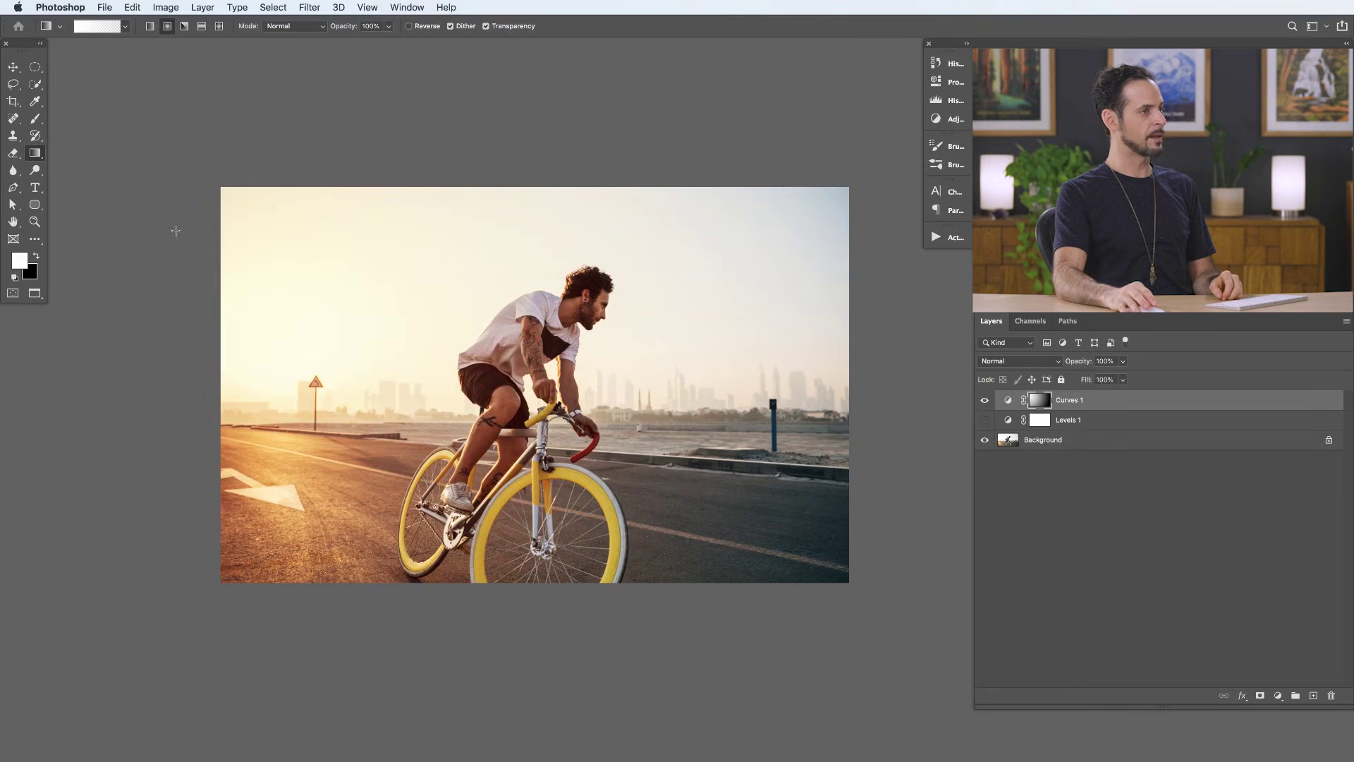
left_click(1037, 401, "alt")
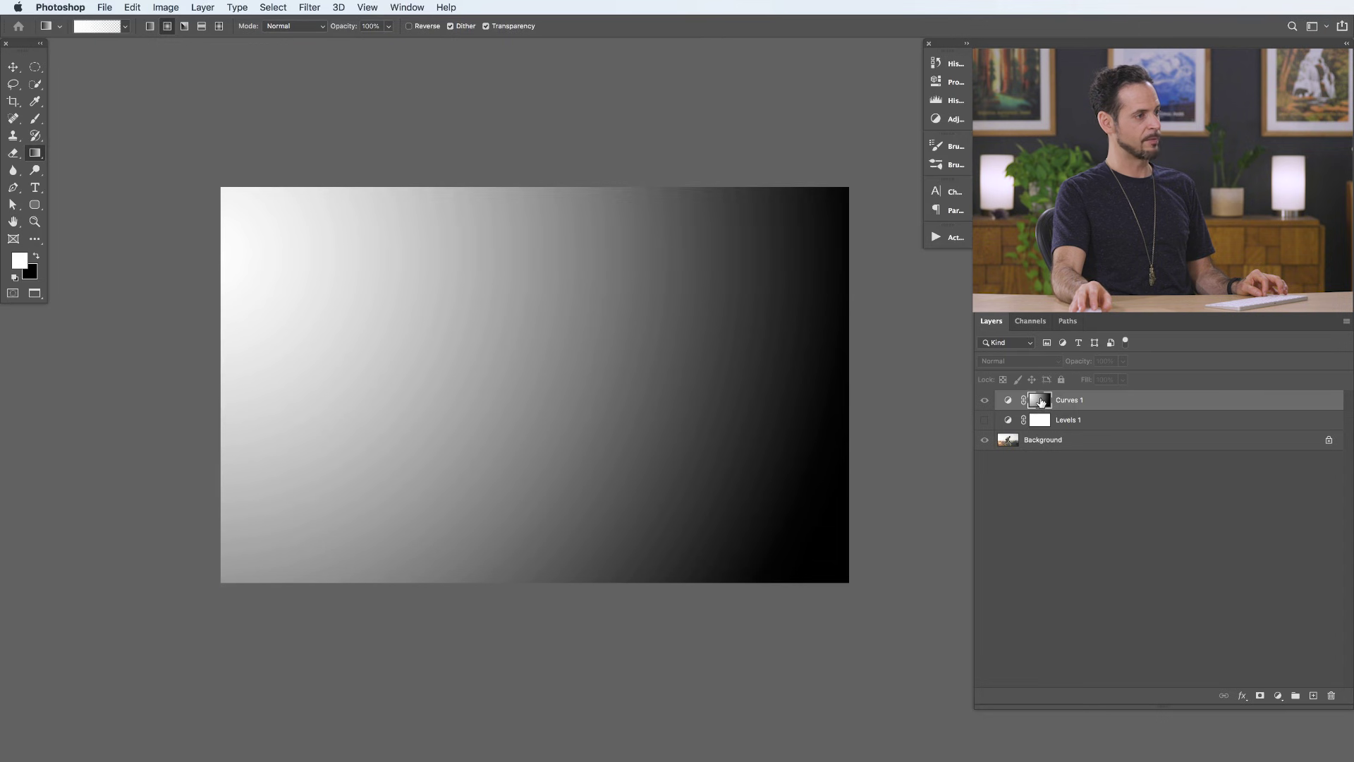
left_click(1041, 401, "alt")
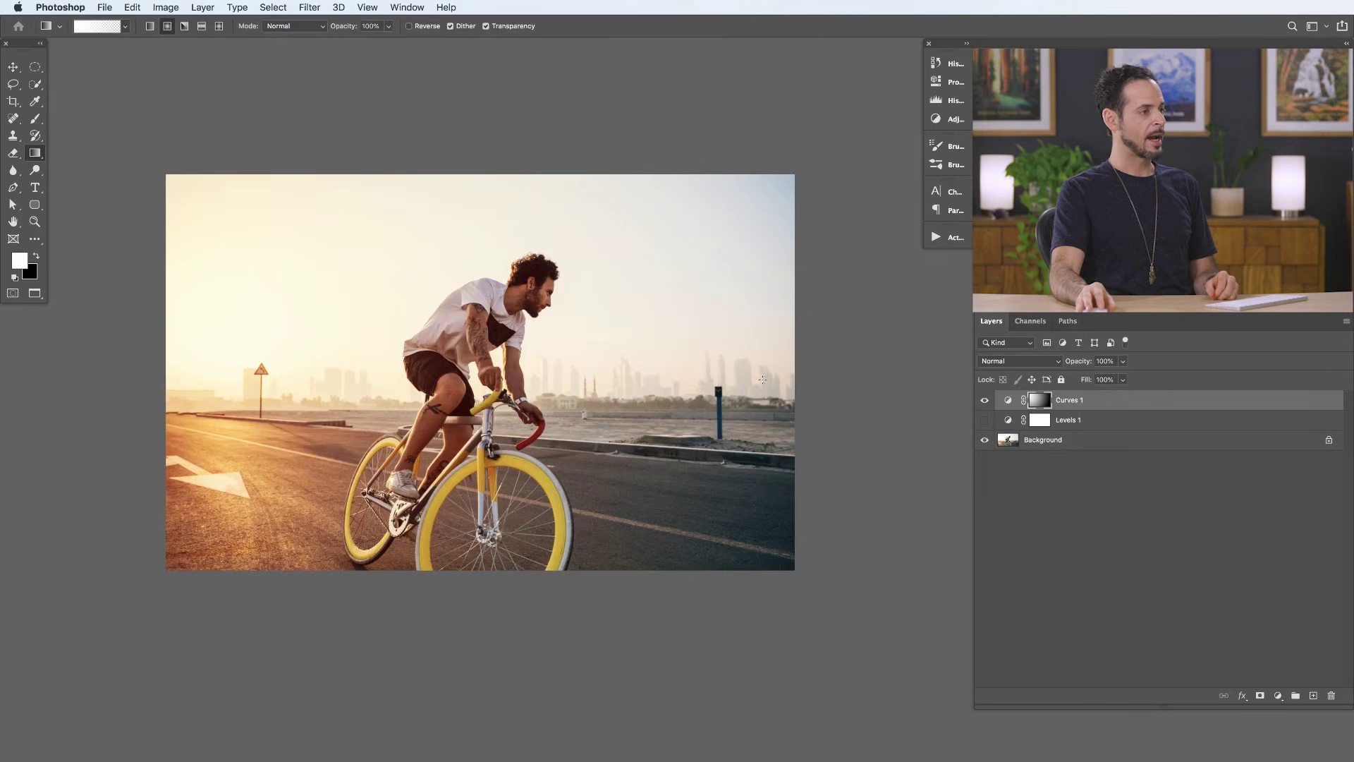
Adjust the Curves 1 Blue curve, returning its white point to output 255 and placing the middle point at input 134, output 107.
double_click(1009, 401)
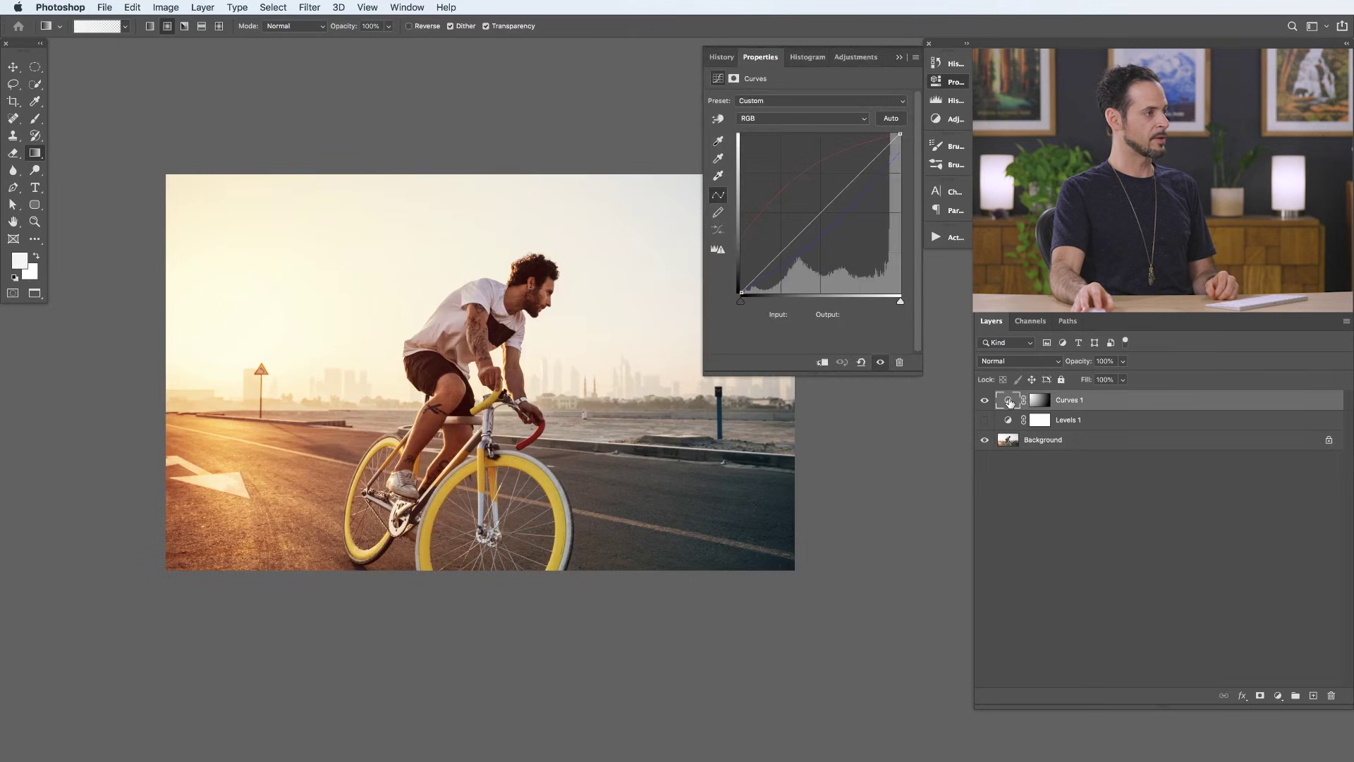
left_click(765, 118)
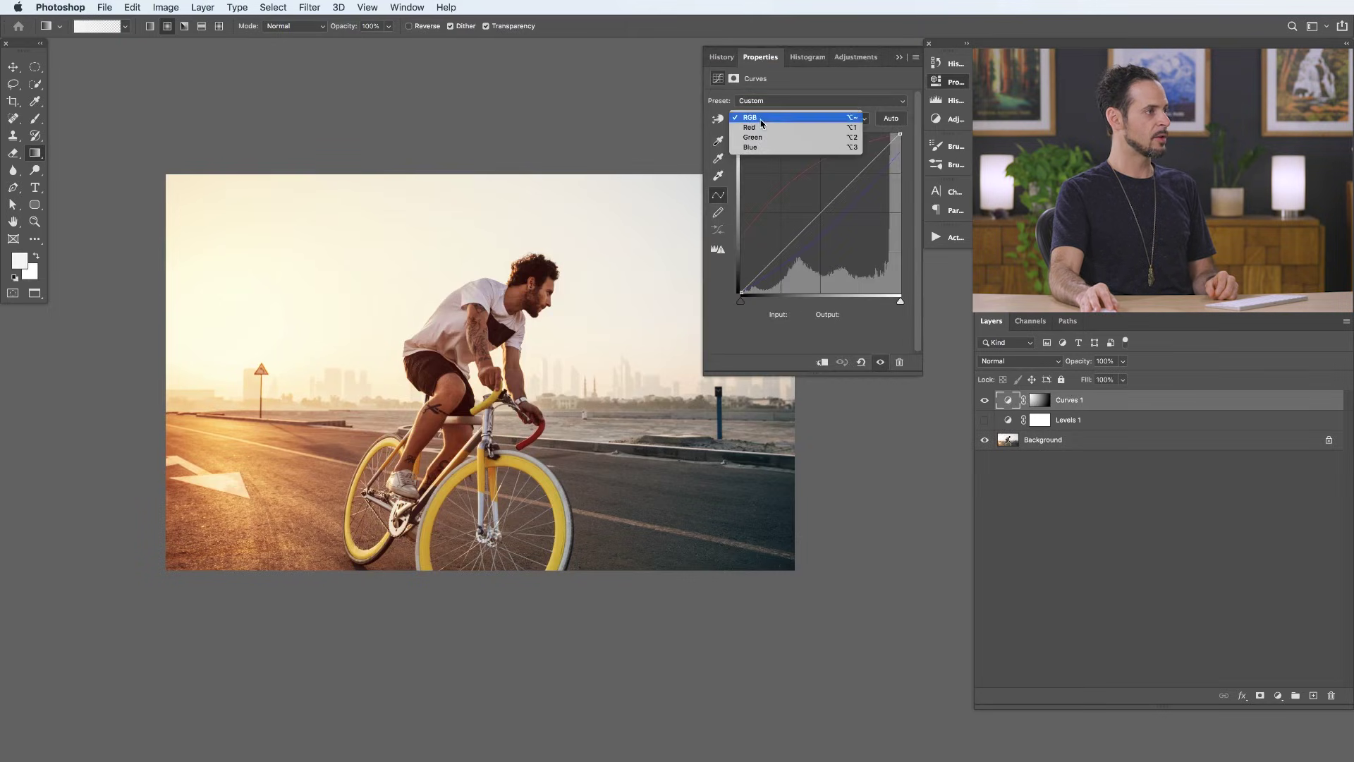
left_click(767, 146)
scroll(615, 289, "right", 5)
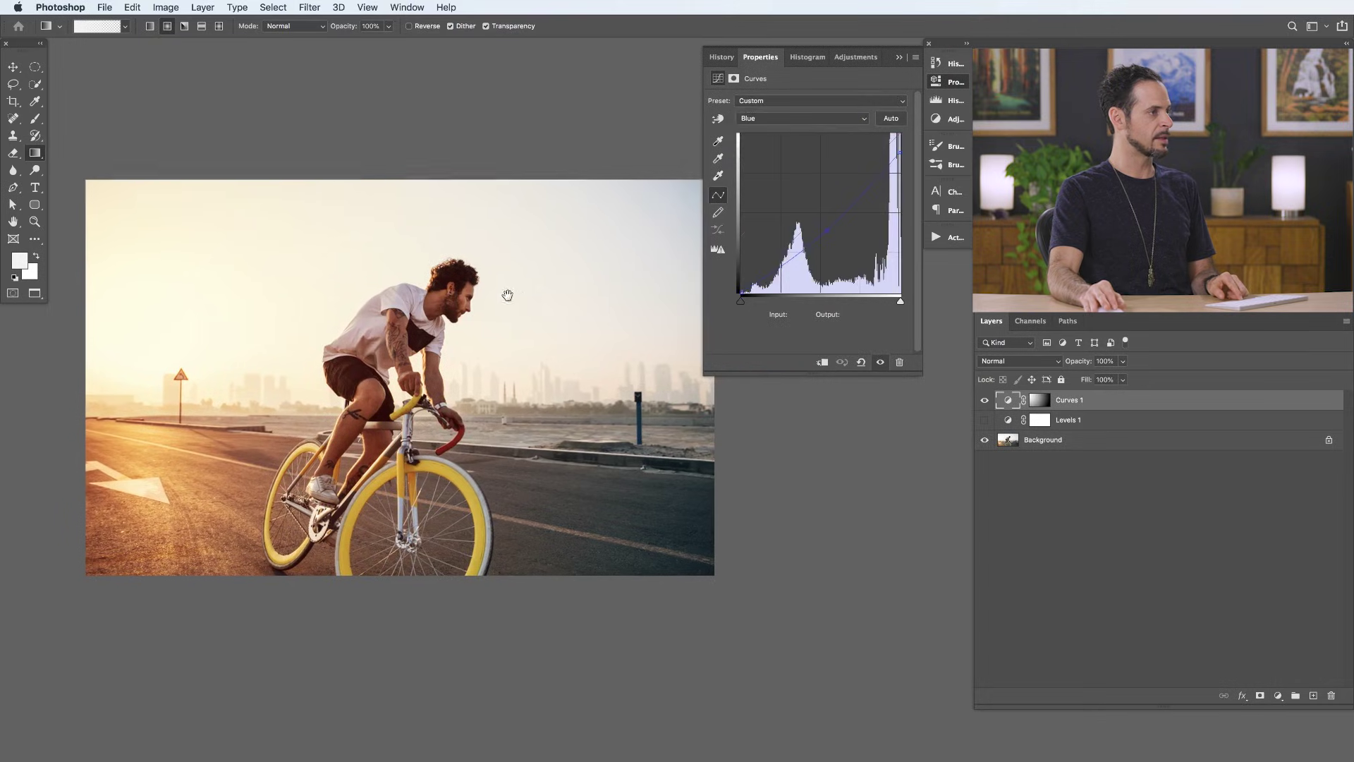
mouse_move(899, 135)
left_mouse_down()
mouse_move(899, 146)
mouse_move(902, 128)
left_mouse_up()
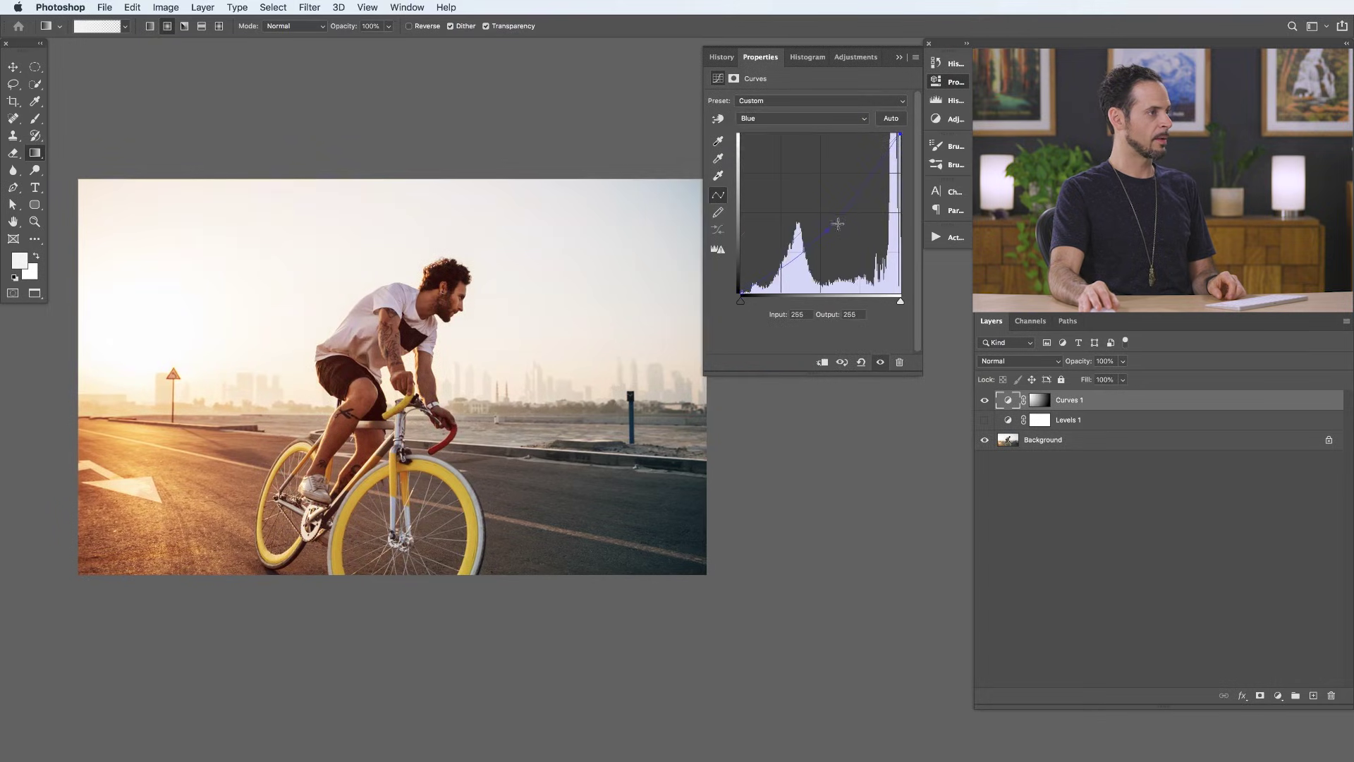
left_click_drag(826, 228, 808, 207)
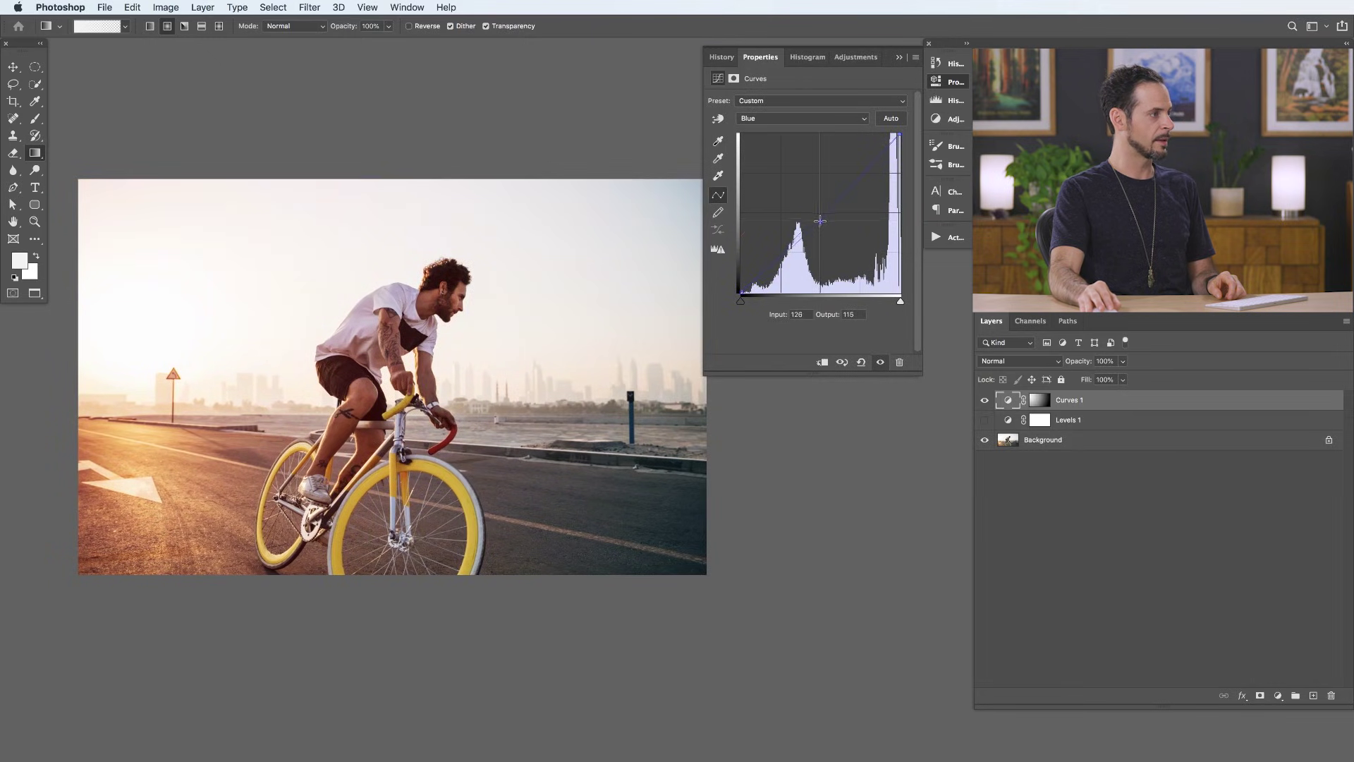
left_click_drag(840, 233, 823, 223)
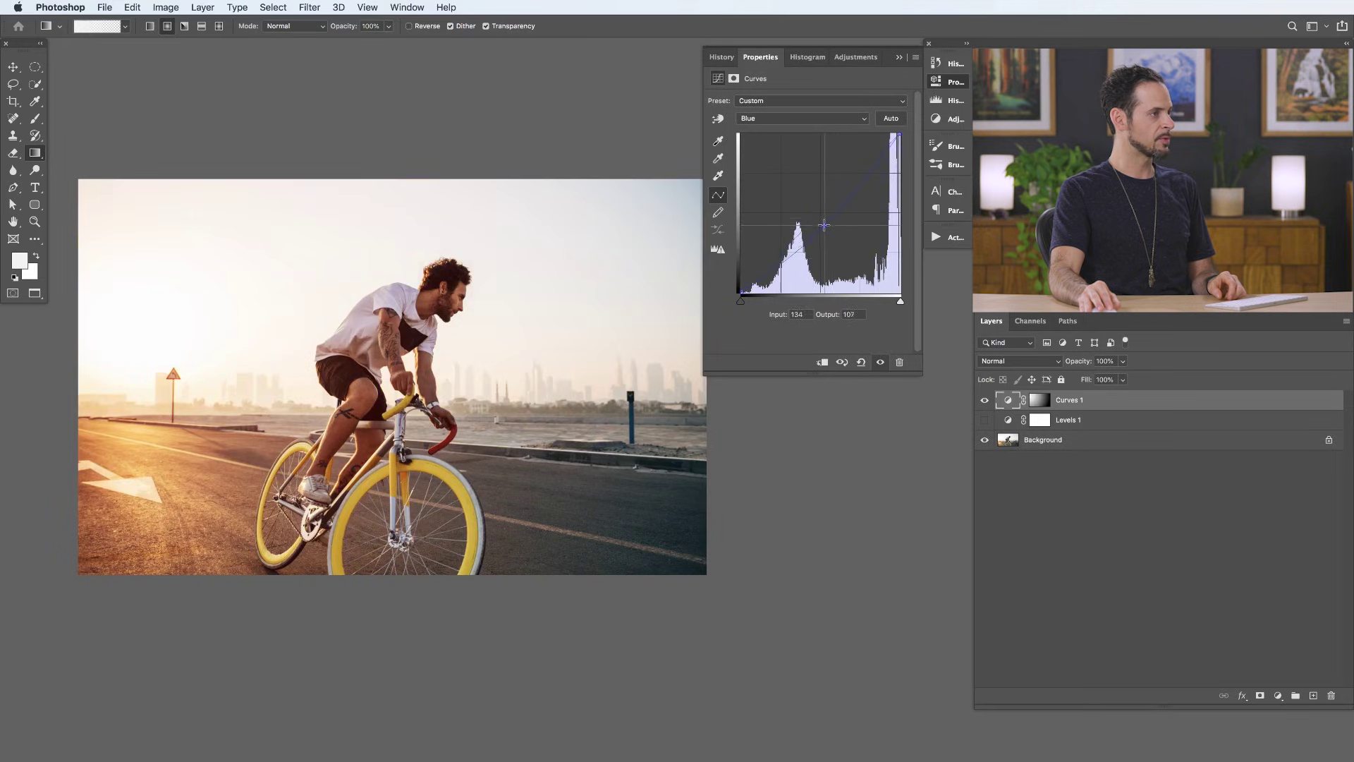
Raise the Green curve's midtones with a point at input 128, output 146.
left_click(771, 117)
left_click(769, 110)
left_click_drag(820, 213, 821, 202)
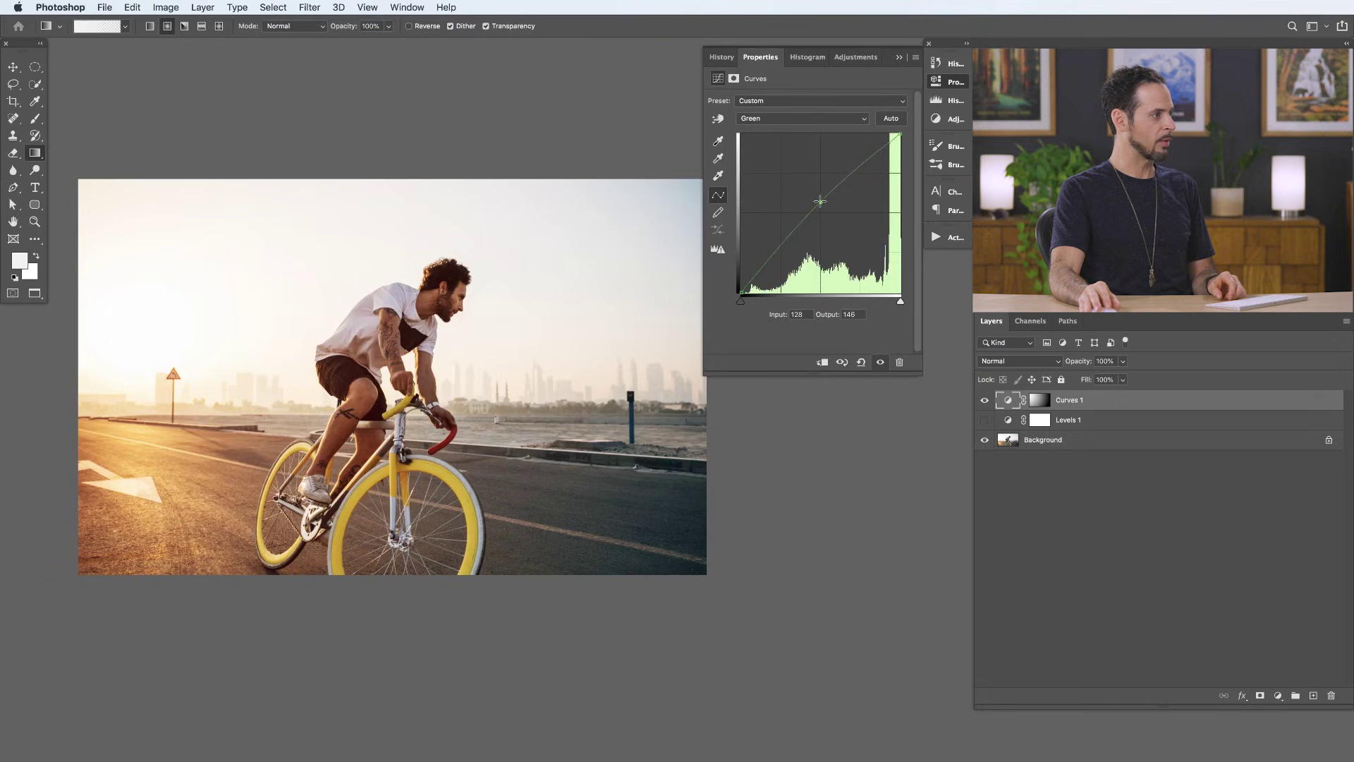